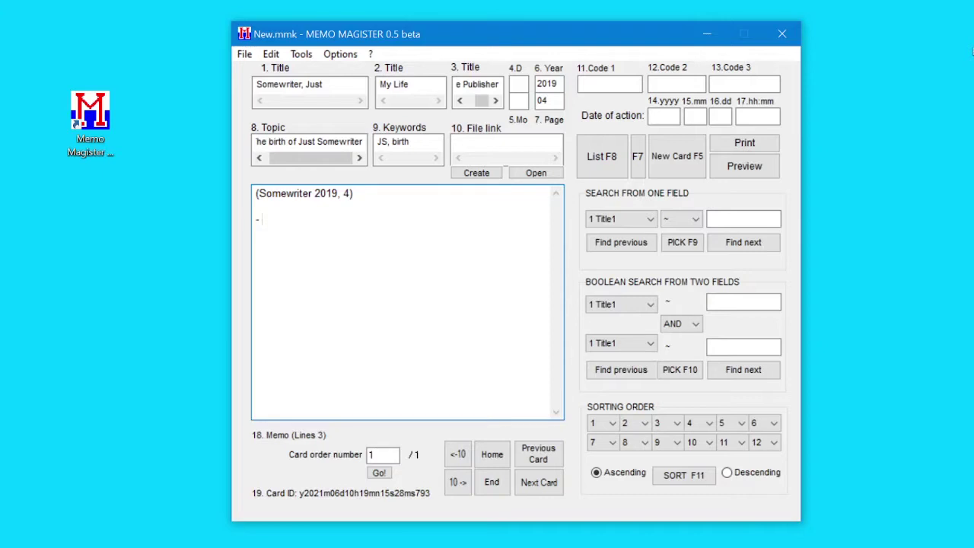
# Write the memo note stating the author's birth date and time, followed by the quotation "My mom said I was a cute baby."
pyautogui.write('Just Somewriter was bor')
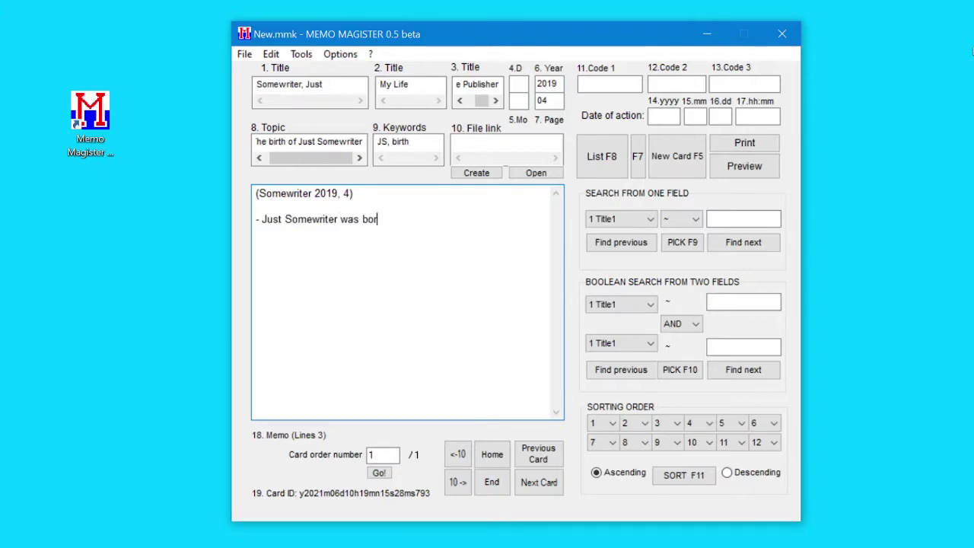
pyautogui.write('n on August 20.')
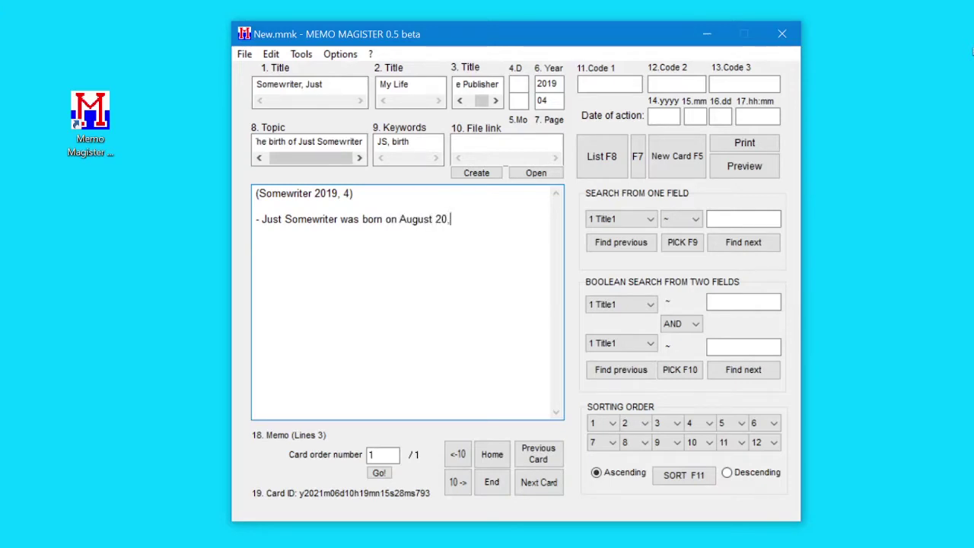
pyautogui.press('BackSpace')
pyautogui.write(', 1949, at 7:15 a.m.')
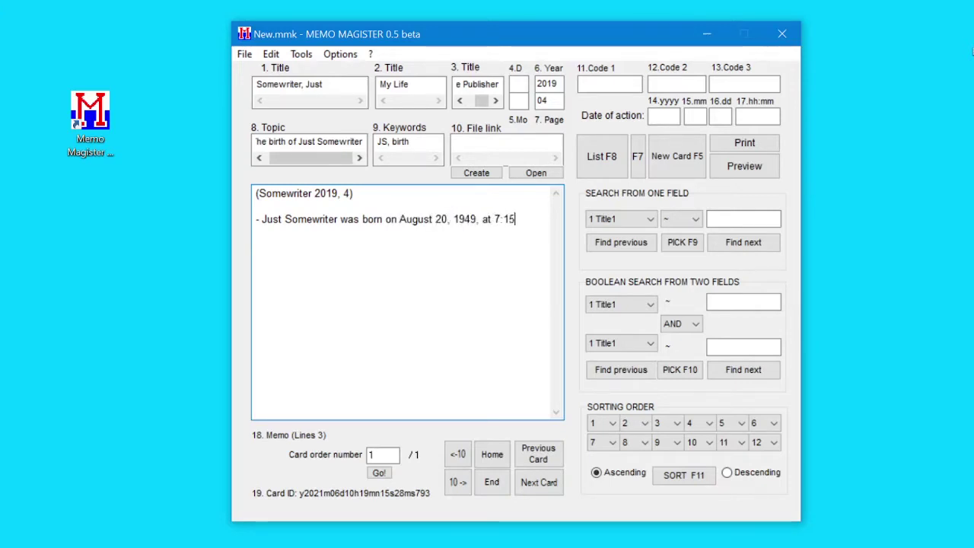
pyautogui.press('Return')
pyautogui.press('Return')
pyautogui.write('"My mom sai')
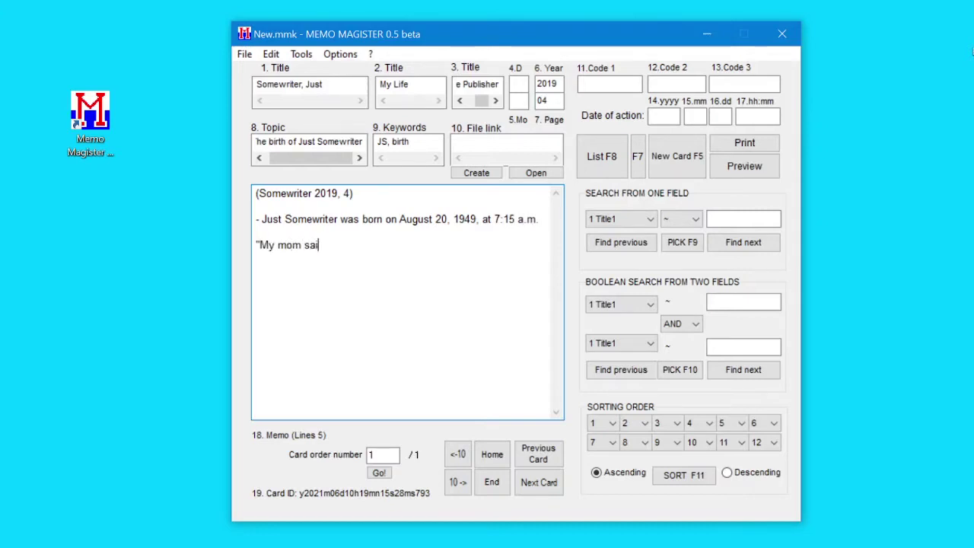
pyautogui.write('d I was a cute baby."')
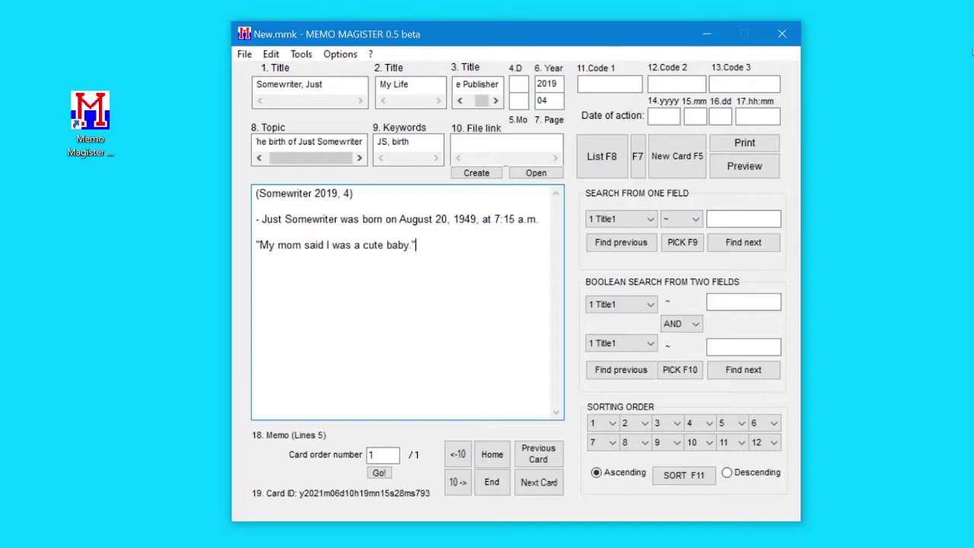
# Fill in the card's codes: Code 1 as Chapter 01.01, Code 2 as JSb01 and Code 3 as printed/book
pyautogui.click(609, 84)
pyautogui.write('Chap')
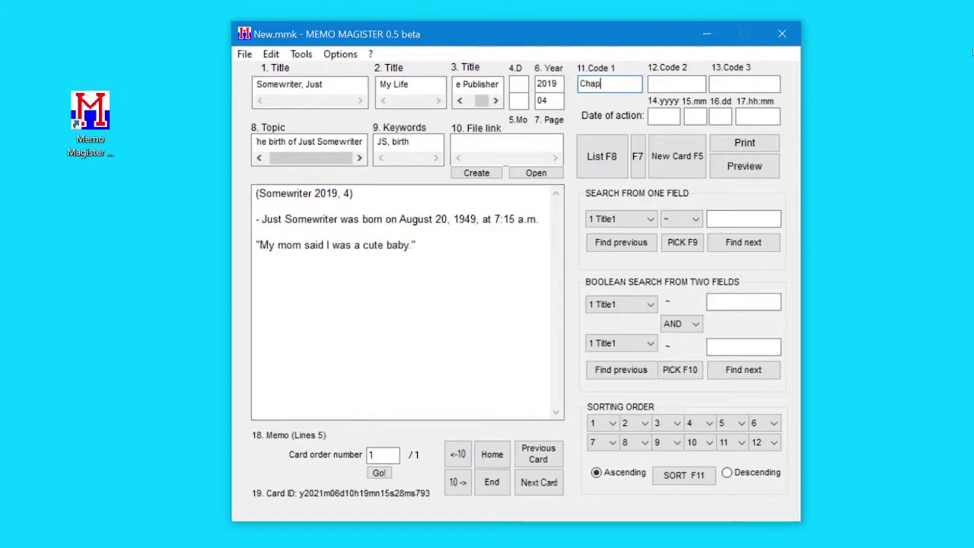
pyautogui.write('ter 01.01')
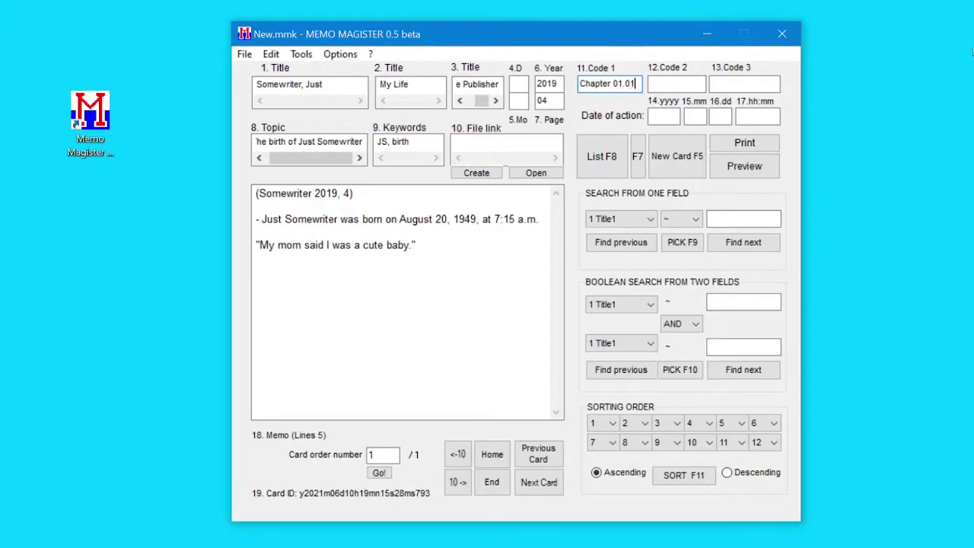
pyautogui.write('JSb')
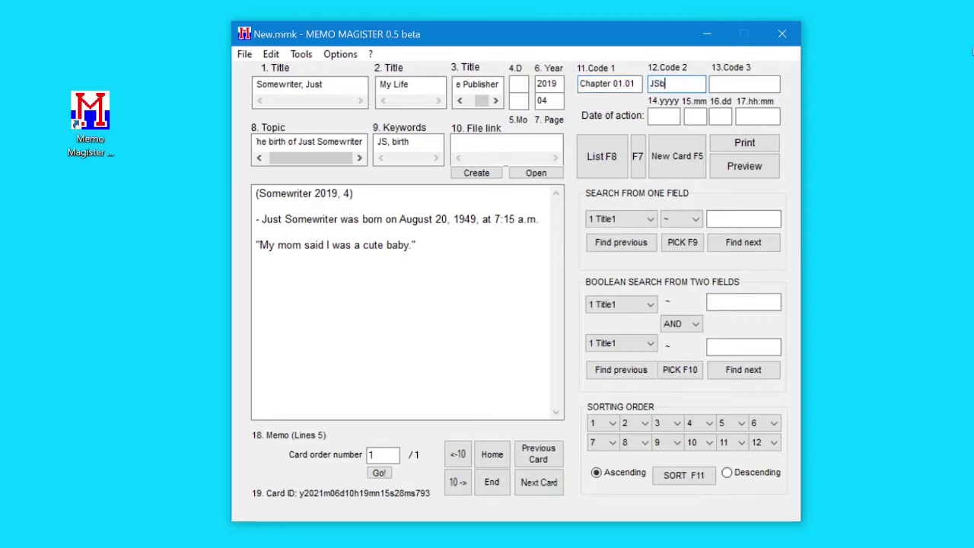
pyautogui.write('01printed/book')
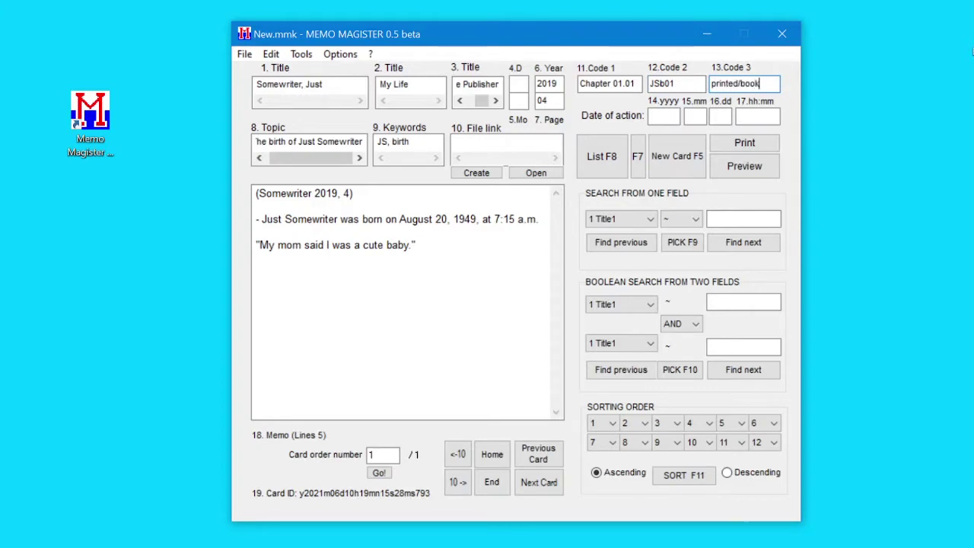
# Fill in the date of action with the author's year, month and day of birth and the time a.m. 07:15
pyautogui.press('Tab')
pyautogui.write('190820')
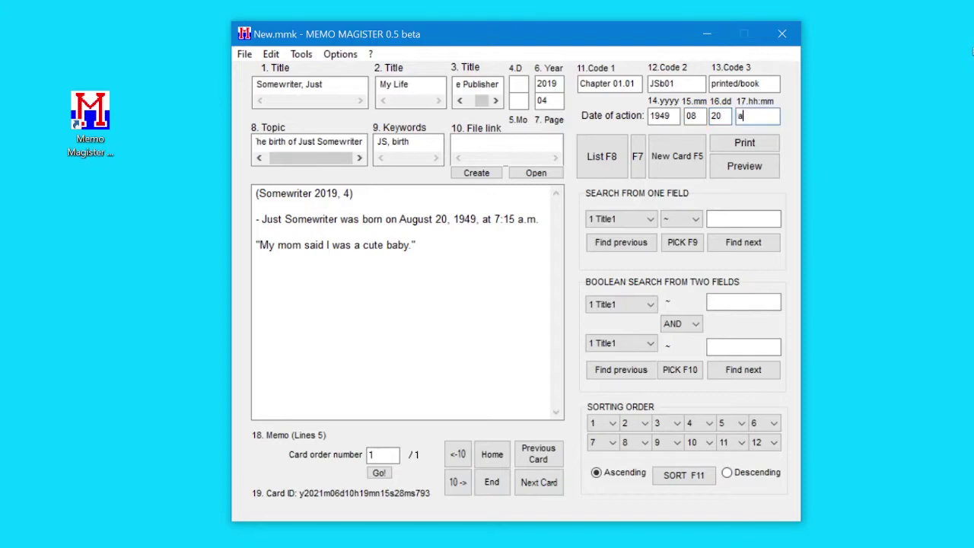
pyautogui.write('a.m. 07:15')
# View the card in the print preview and in the separate card listing, closing both views
pyautogui.click(757, 173)
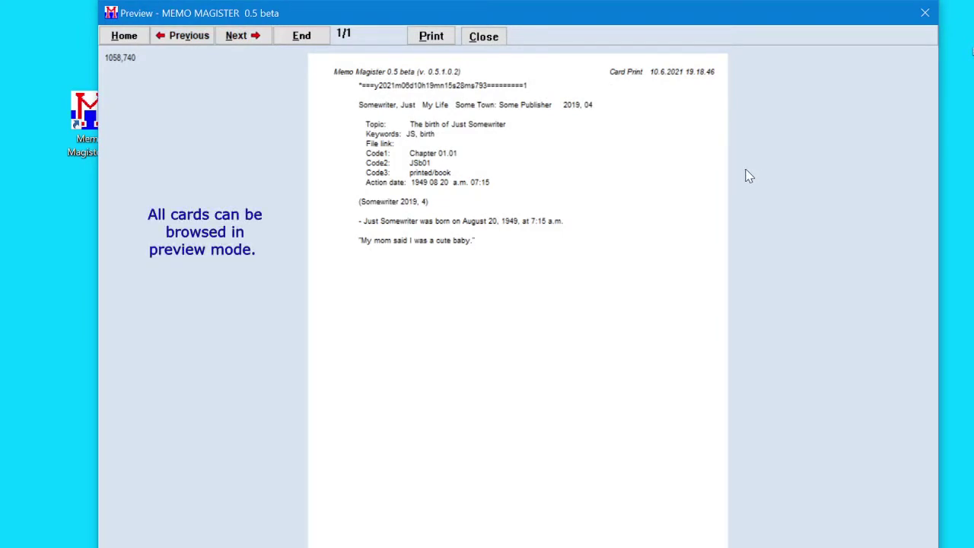
pyautogui.click(486, 38)
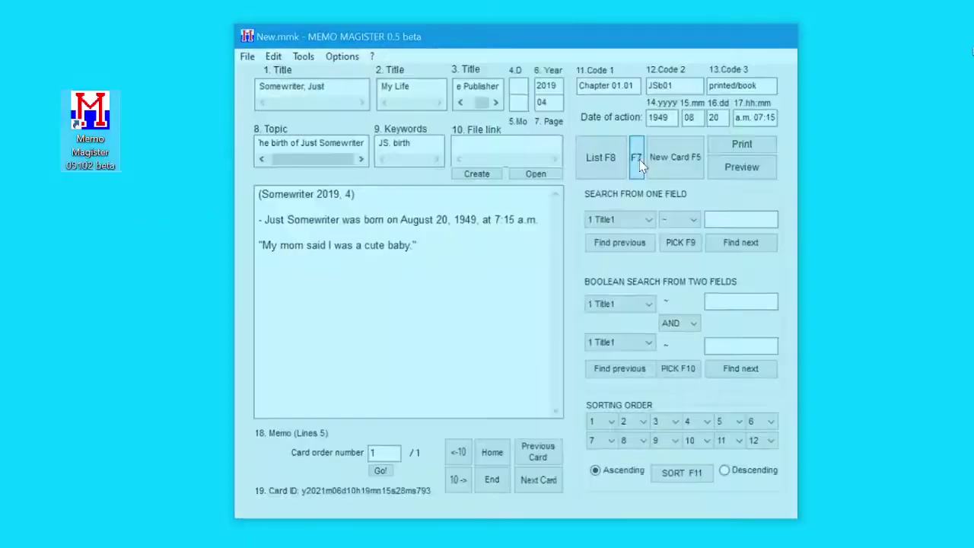
pyautogui.click(637, 160)
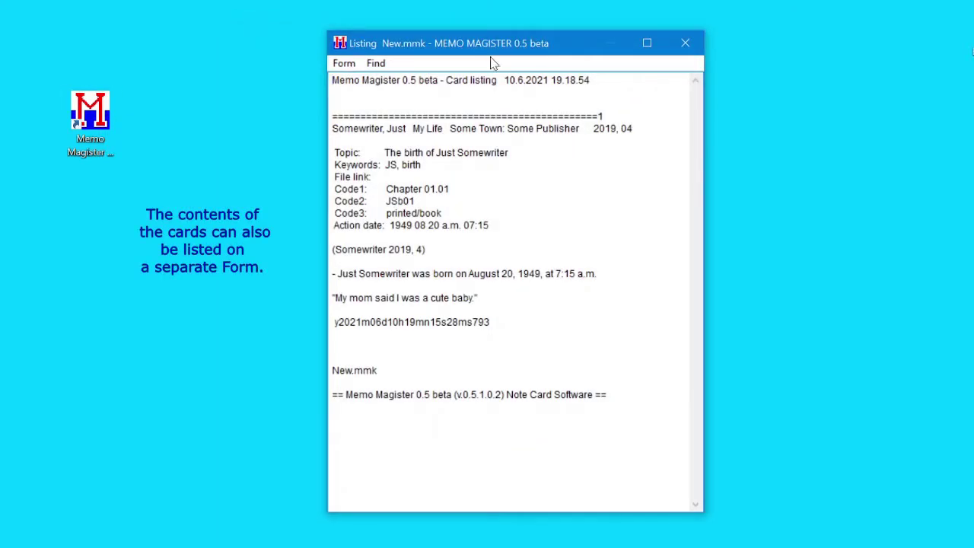
pyautogui.click(346, 64)
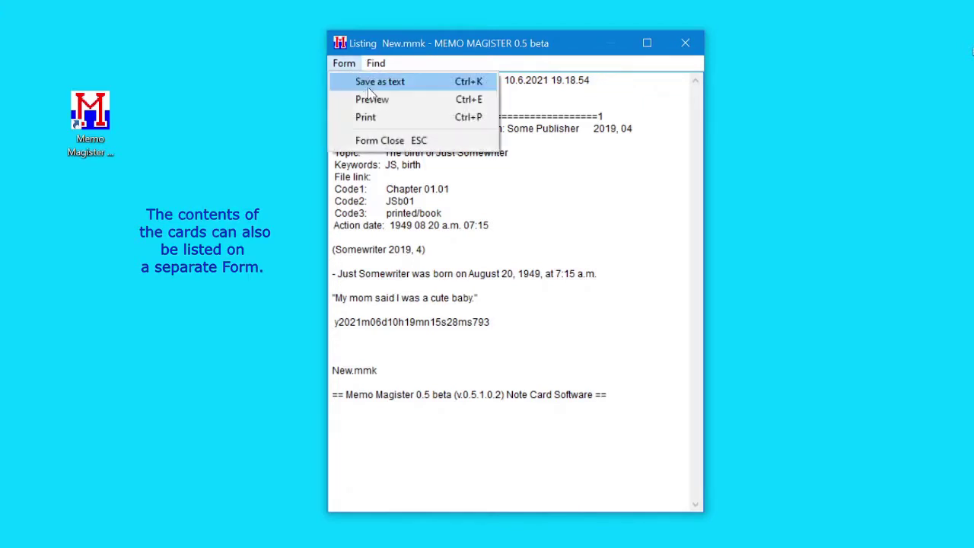
pyautogui.click(385, 140)
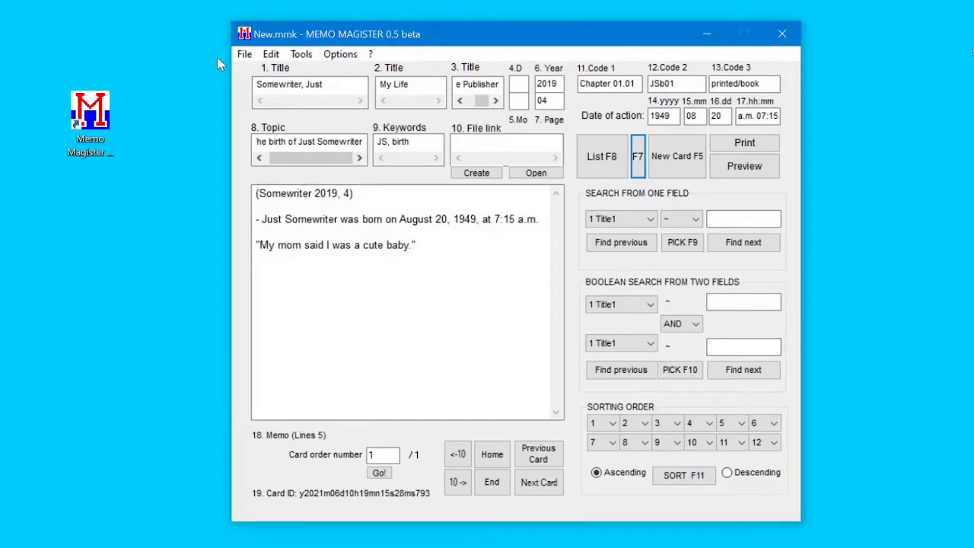
# Save the card file as MyNotes in the ResearchMaterials folder
pyautogui.click(245, 56)
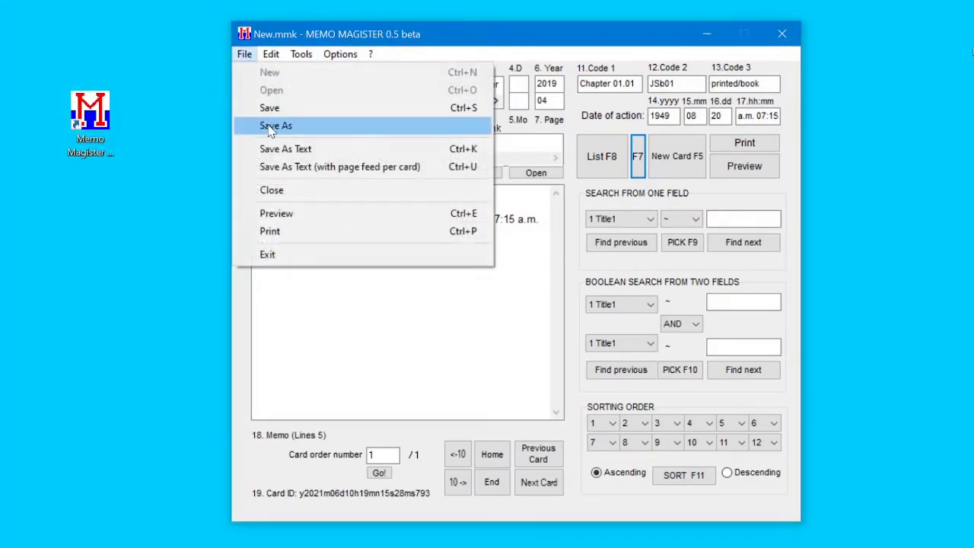
pyautogui.click(270, 125)
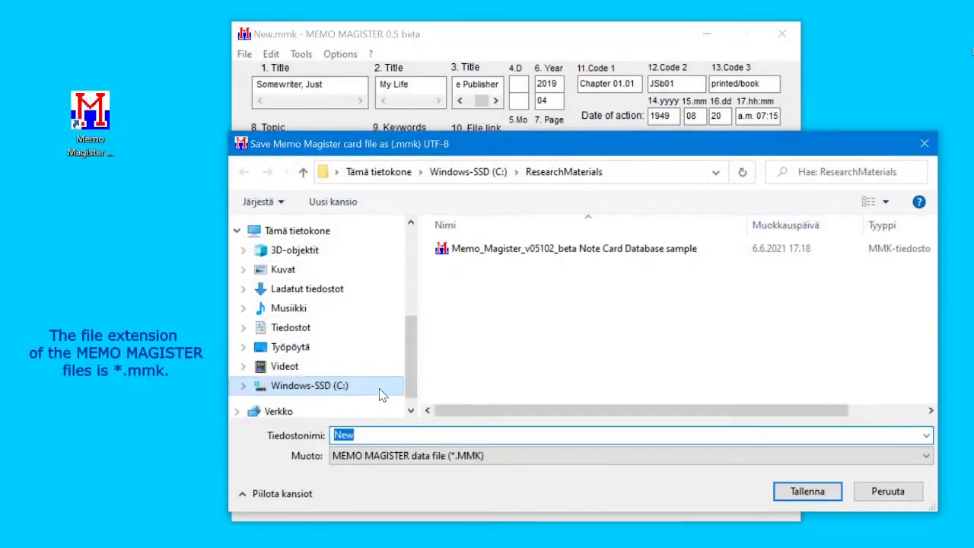
pyautogui.write('MyNotes')
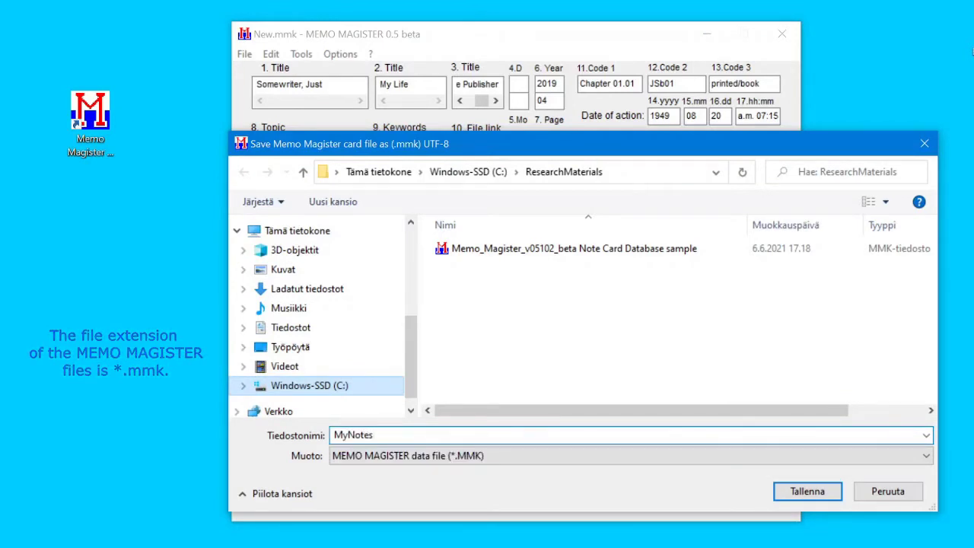
pyautogui.click(788, 496)
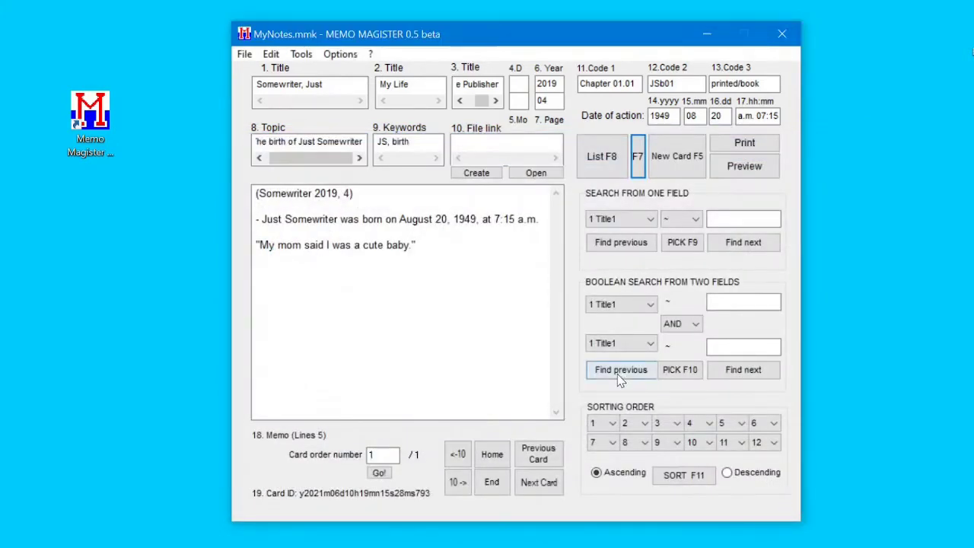
# Copy the current card and paste it as a new card at the end of the file
pyautogui.click(273, 54)
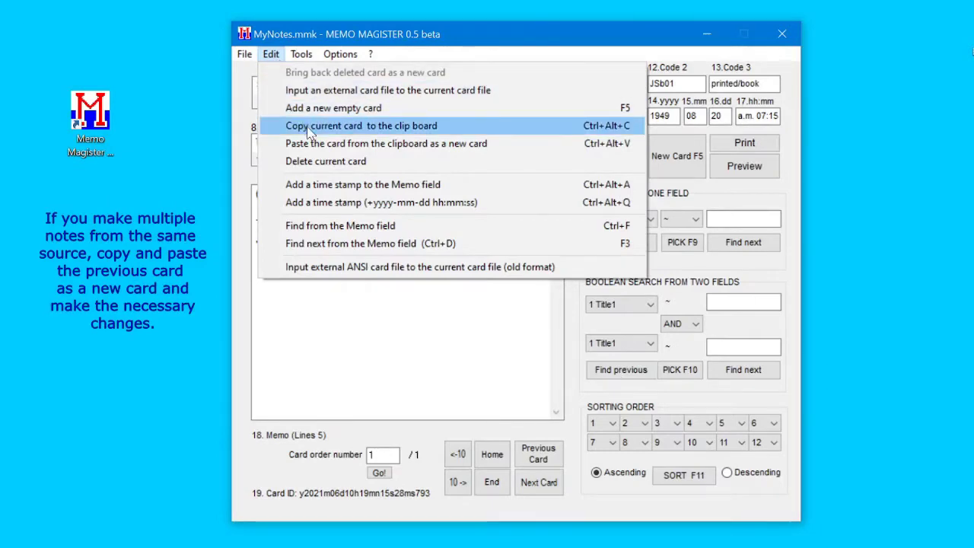
pyautogui.click(308, 127)
pyautogui.click(271, 56)
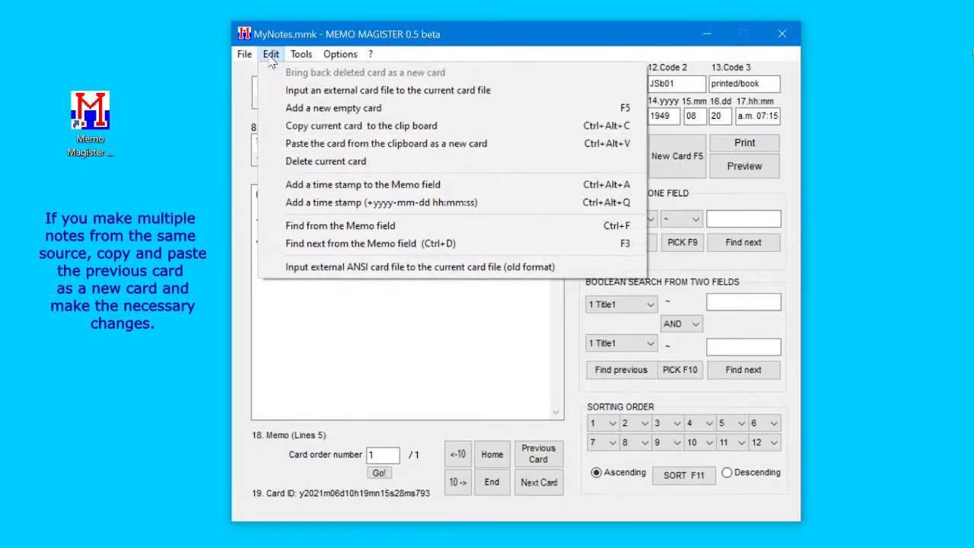
pyautogui.click(309, 144)
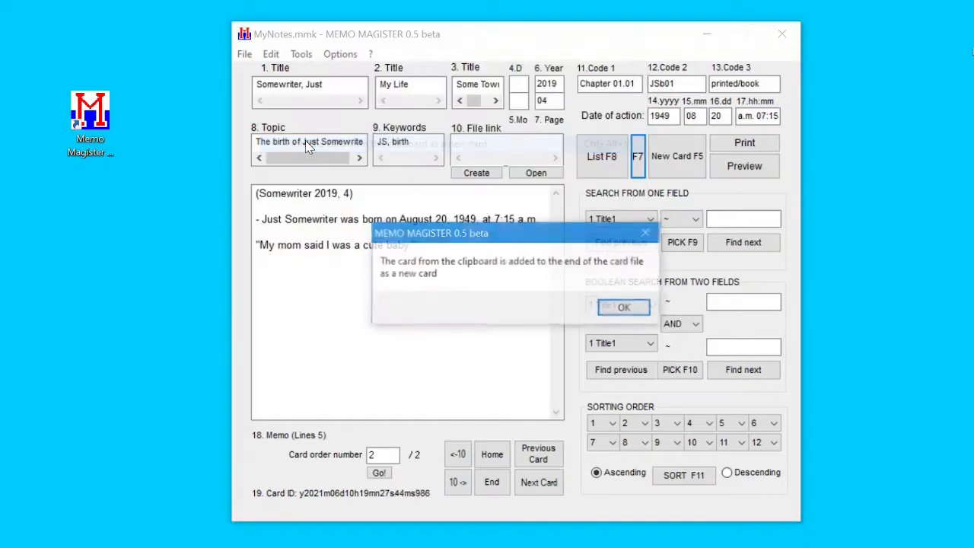
pyautogui.click(622, 310)
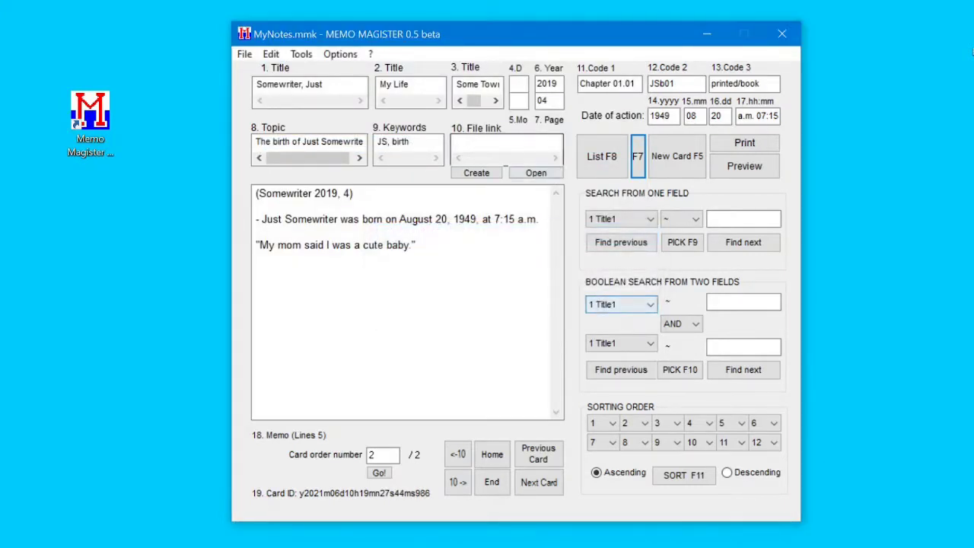
# Set the new card's page to 64 and replace its topic with one about the author's graduation from university
pyautogui.click(548, 100)
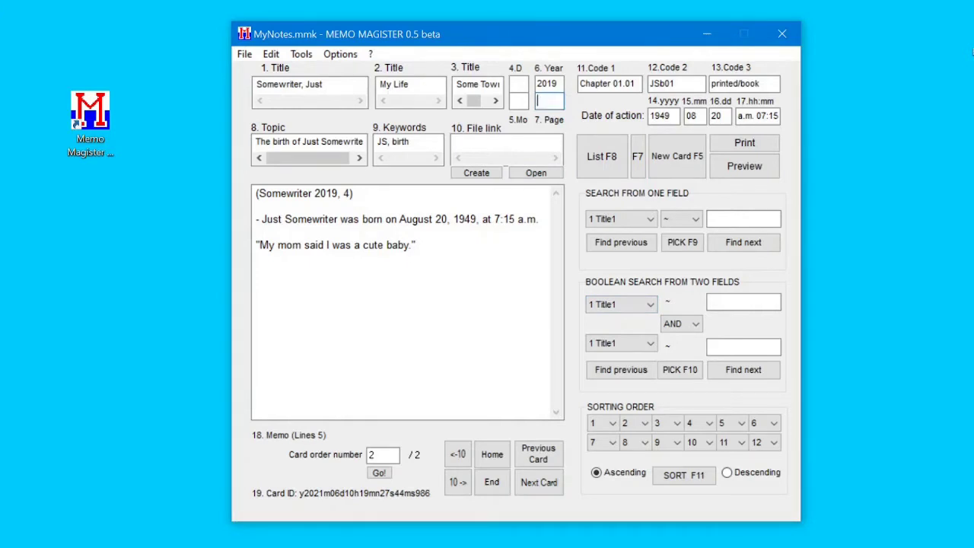
pyautogui.write('64')
pyautogui.press('Tab')
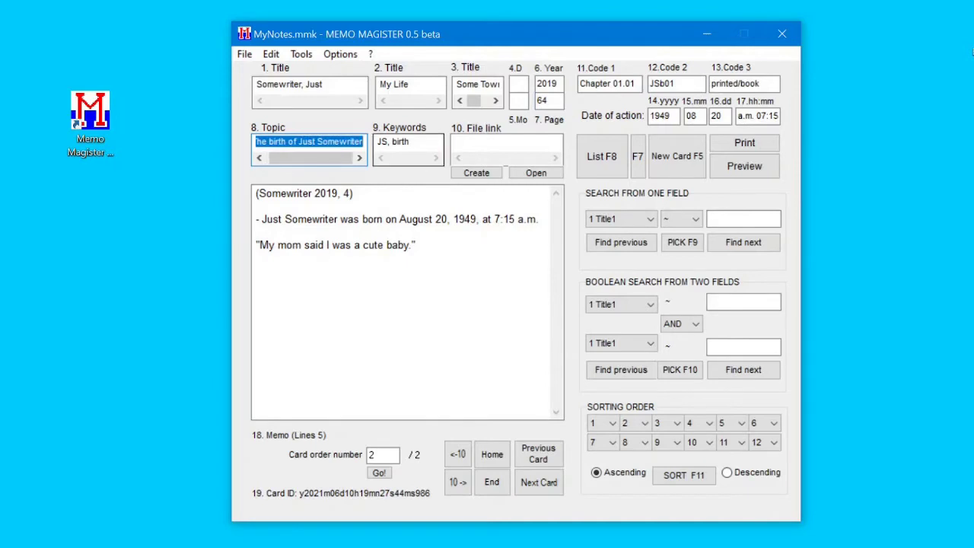
pyautogui.write('Just')
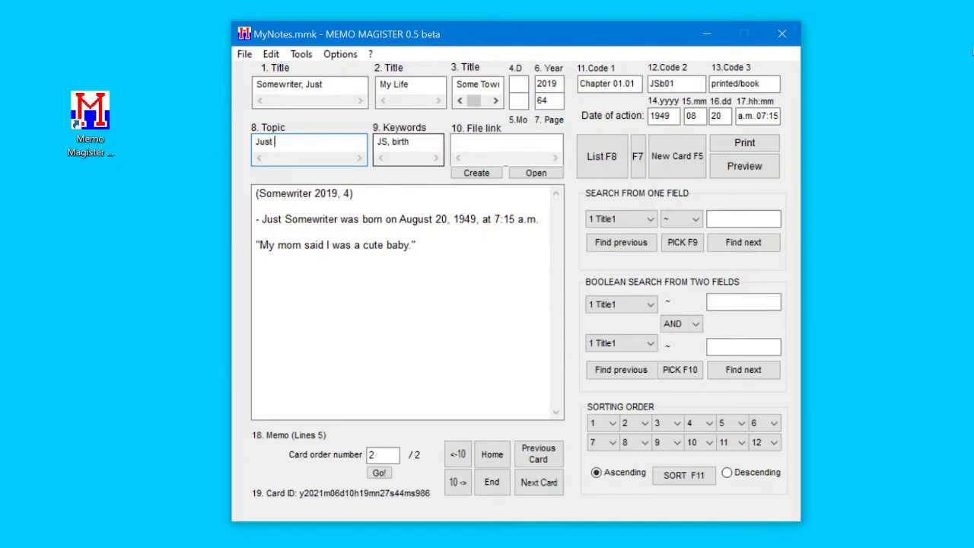
pyautogui.write(" Somewriter's graduation")
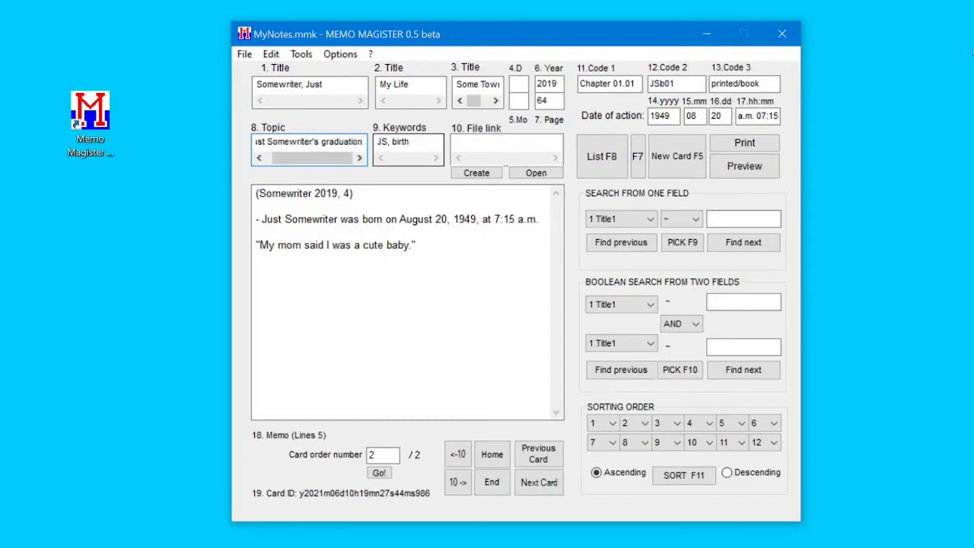
pyautogui.write(' from uni')
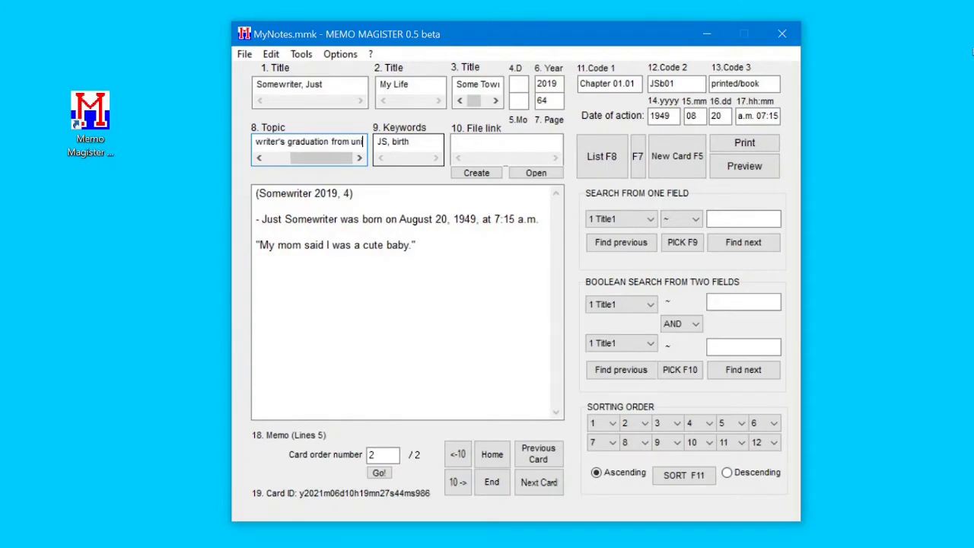
pyautogui.write('versity')
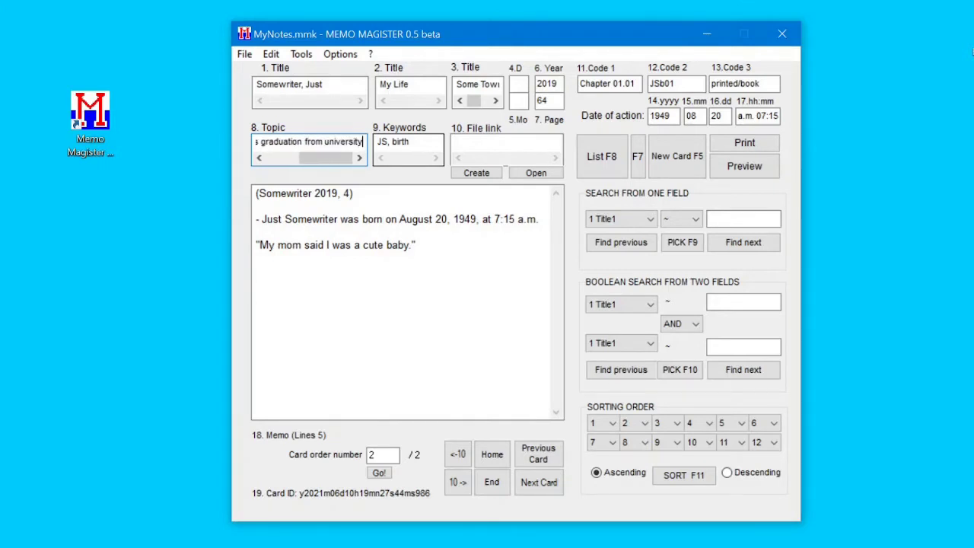
# Replace the new card's keywords with "JS, education university, graduation"
pyautogui.click(411, 141)
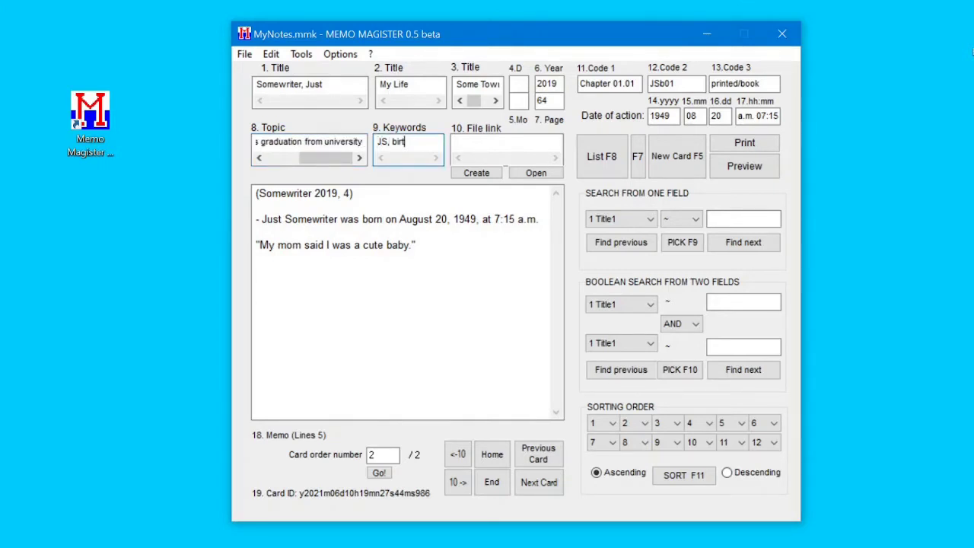
pyautogui.write('JS, educa')
pyautogui.write('tion universit')
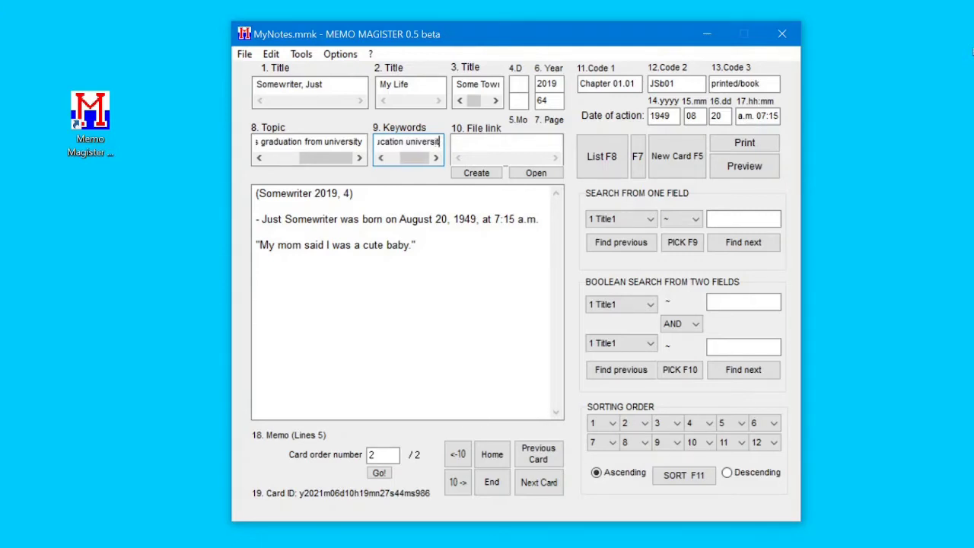
pyautogui.write('y, graduation')
# Delete the old notes below the memo's citation line and change the cited page to 64
pyautogui.click(353, 193)
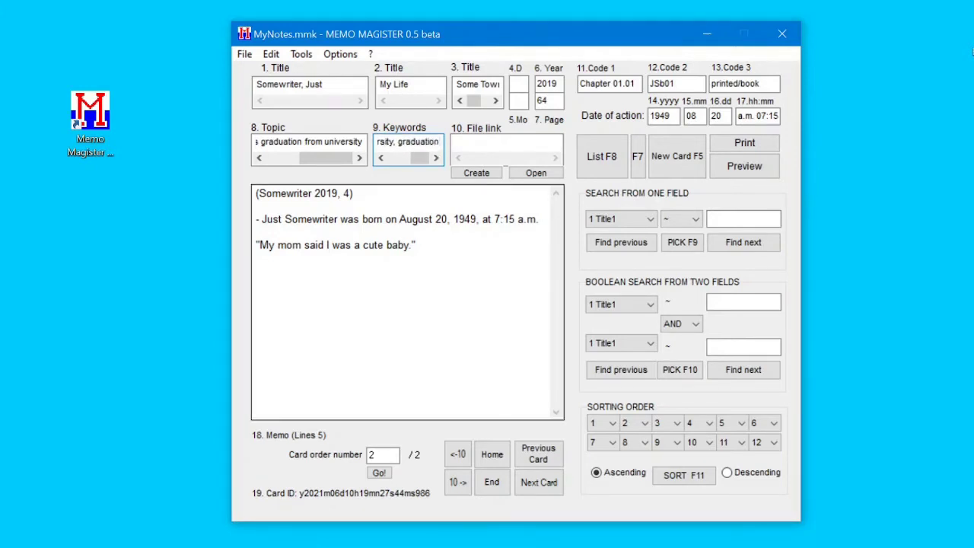
pyautogui.moveTo(256, 219); pyautogui.dragTo(417, 245)
pyautogui.press('Delete')
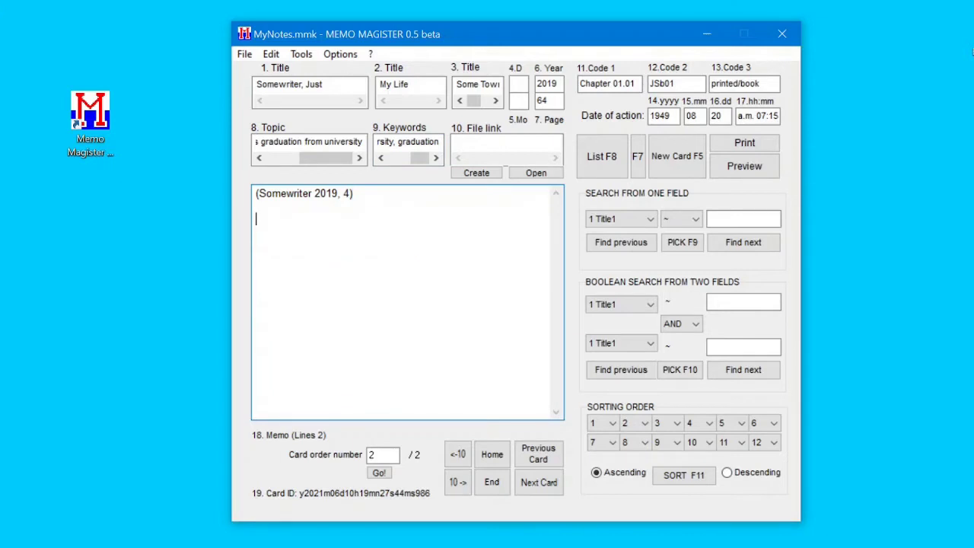
pyautogui.click(344, 194)
pyautogui.write('6')
# Add a dashed note to the memo stating that the author graduated from university on May 31, 1974
pyautogui.write('- Just Somewr')
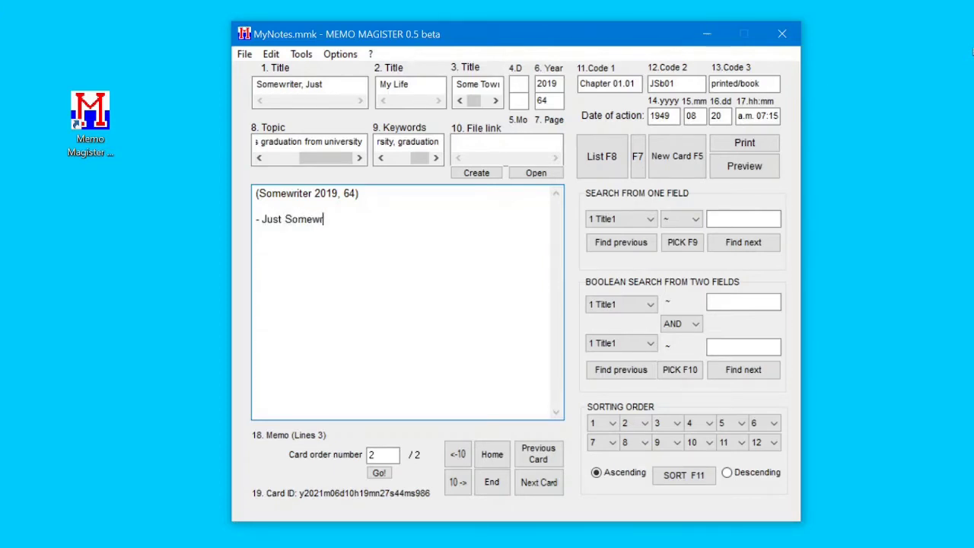
pyautogui.write('iter graduated f')
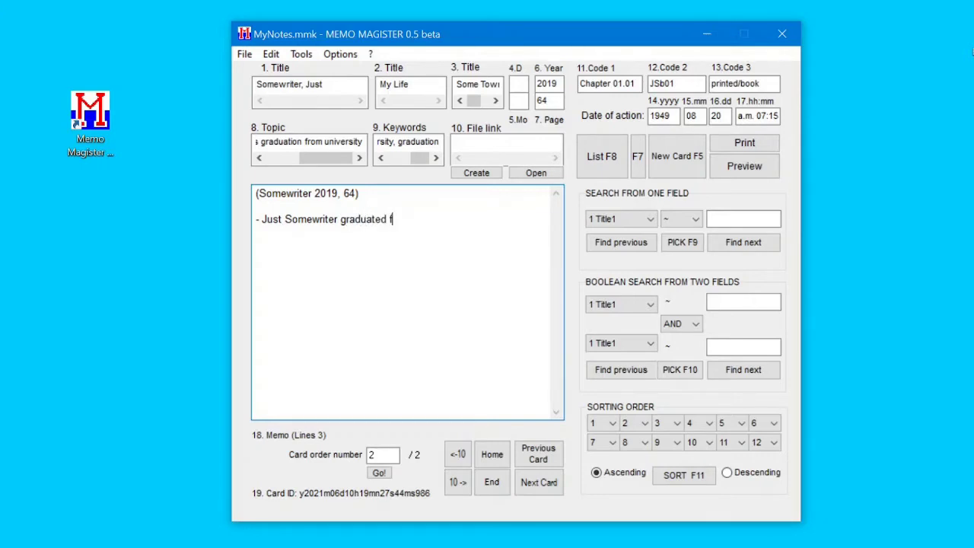
pyautogui.write('rom university on ')
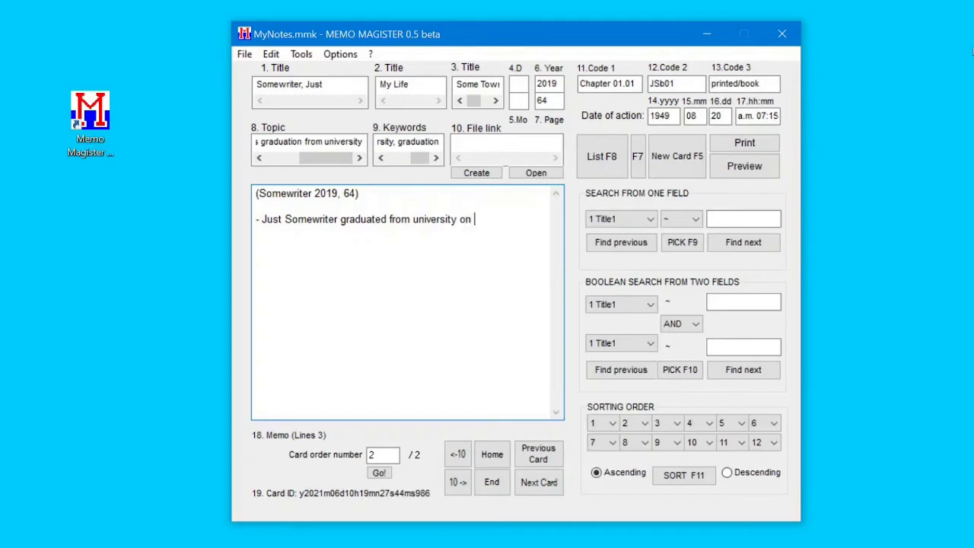
pyautogui.write('May 31, 1974')
# Change the card's Code 1 to Chapter 03.03 and its Code 2 to JSe05
pyautogui.click(635, 84)
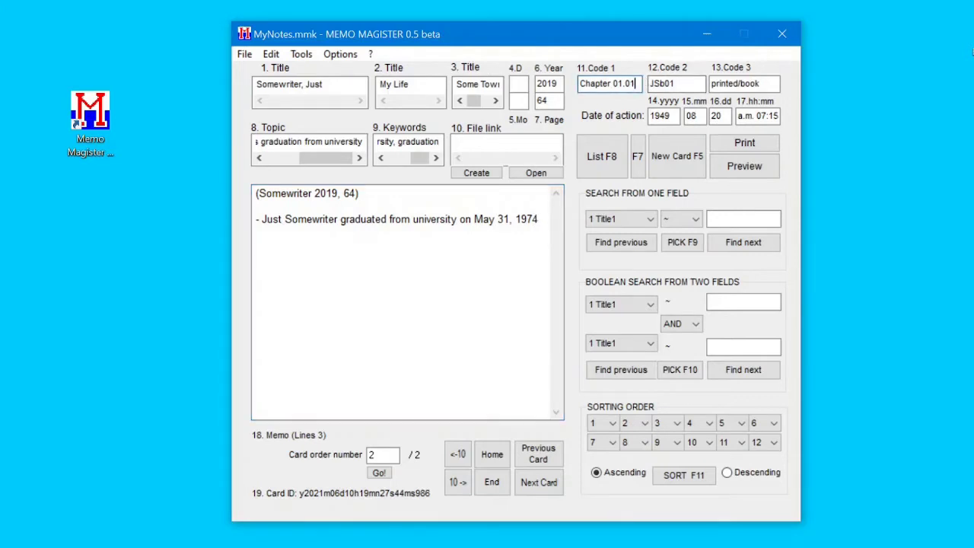
pyautogui.write('3')
pyautogui.press('Left')
pyautogui.press('Left')
pyautogui.press('Left')
pyautogui.press('BackSpace')
pyautogui.write('3')
pyautogui.click(674, 84)
# Set the date of action to 1974 05 31 and clear its time
pyautogui.moveTo(671, 115); pyautogui.dragTo(621, 115)
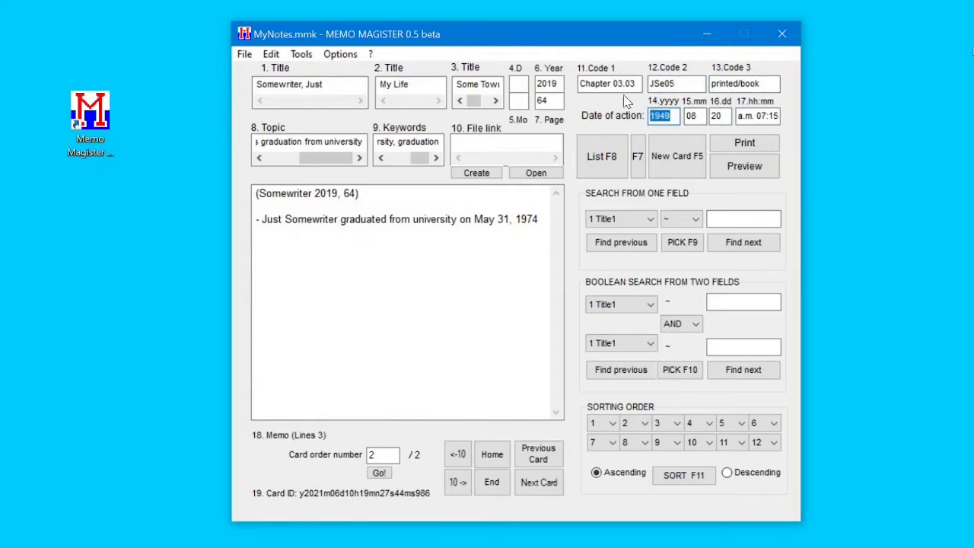
pyautogui.write('1')
pyautogui.press('Tab')
pyautogui.write('05')
pyautogui.press('Tab')
pyautogui.write('31')
pyautogui.press('Tab')
pyautogui.press('BackSpace')
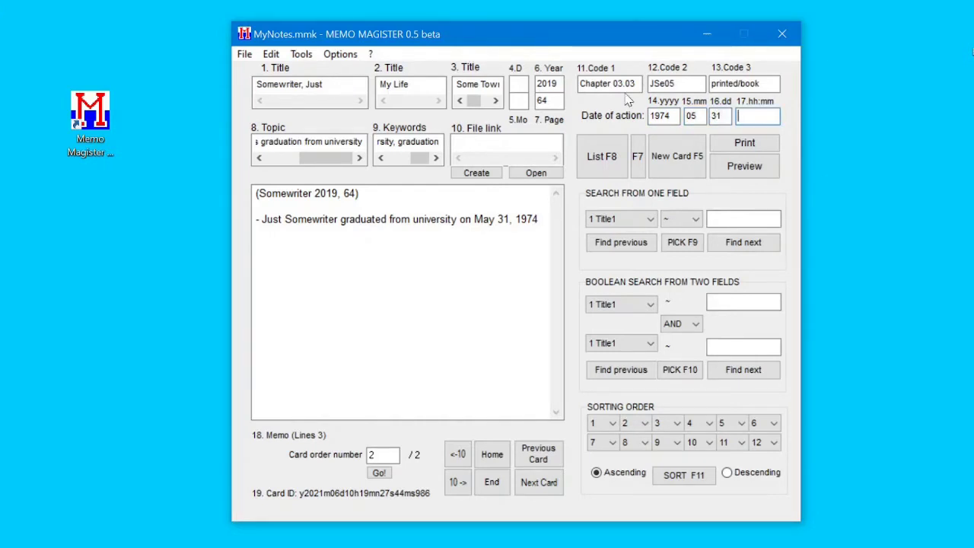
# Preview the printed layout of the cards, browse between them and close the preview
pyautogui.click(744, 162)
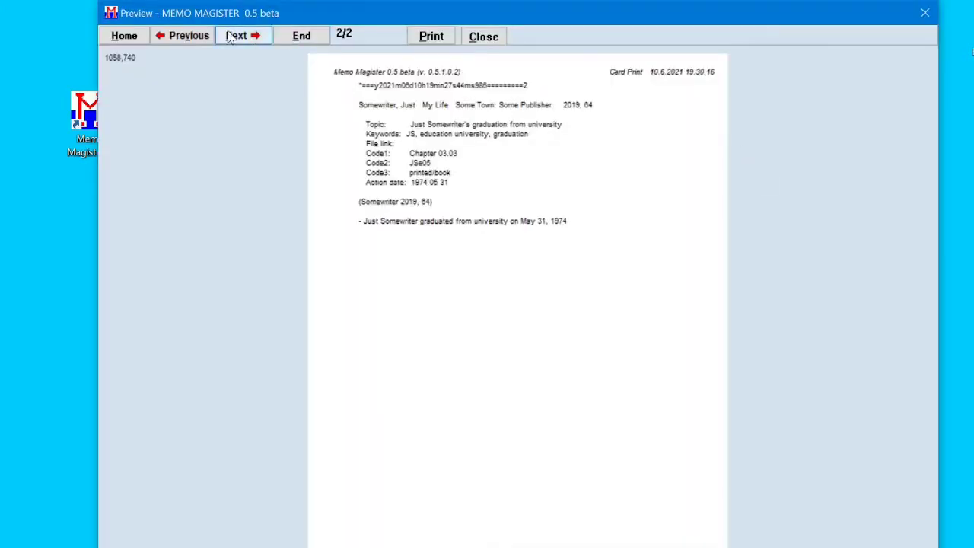
pyautogui.click(189, 36)
pyautogui.click(242, 36)
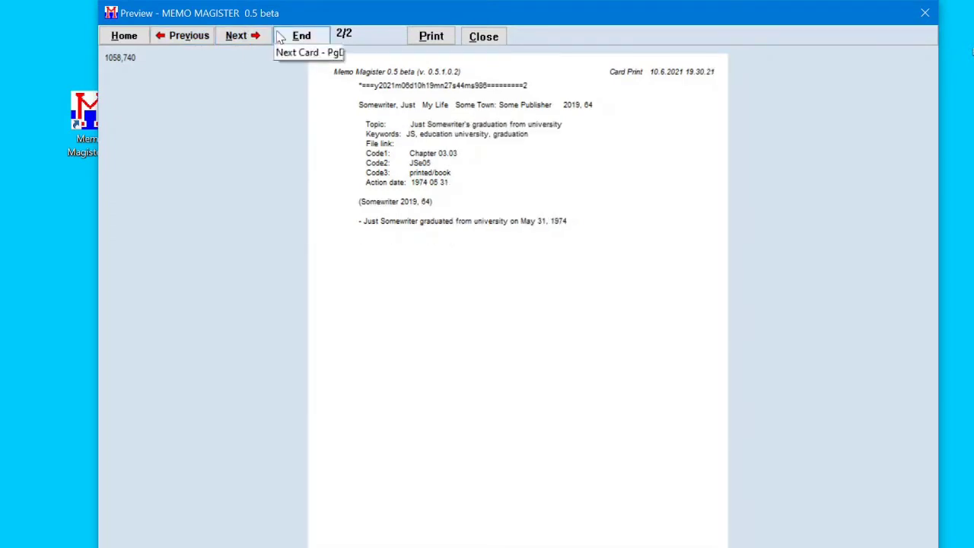
pyautogui.click(483, 36)
# List all cards of the file, read the listing through to its end and close it
pyautogui.click(609, 161)
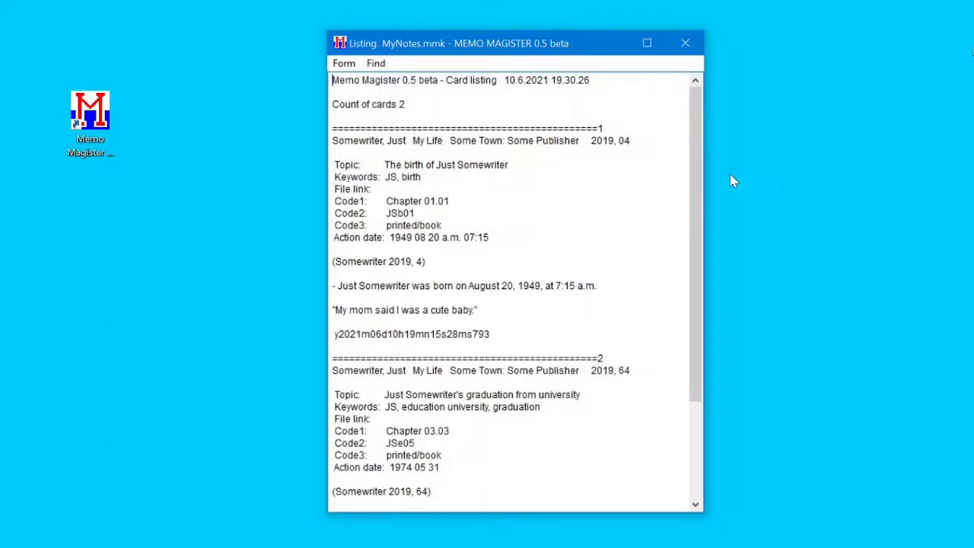
pyautogui.scroll(-4, 707, 264)
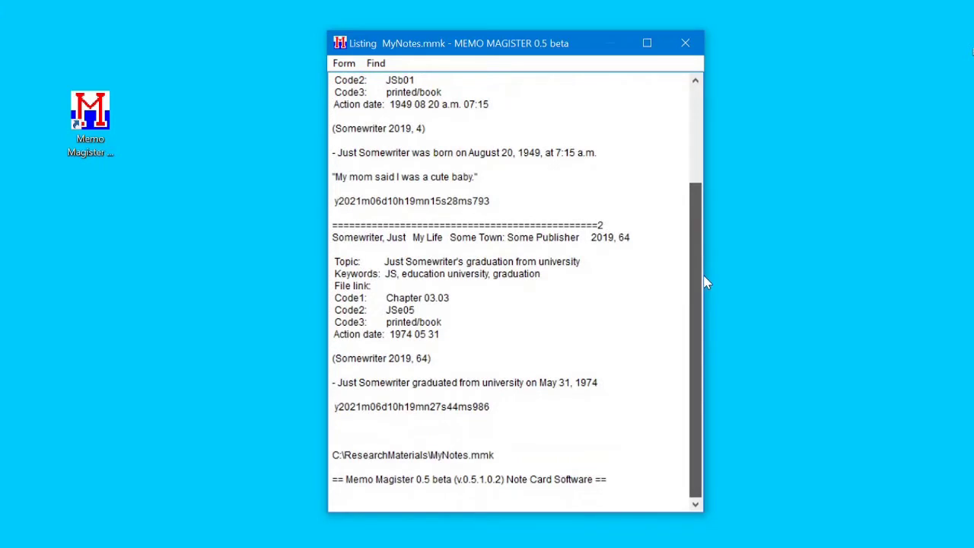
pyautogui.scroll(5, 714, 216)
pyautogui.click(684, 46)
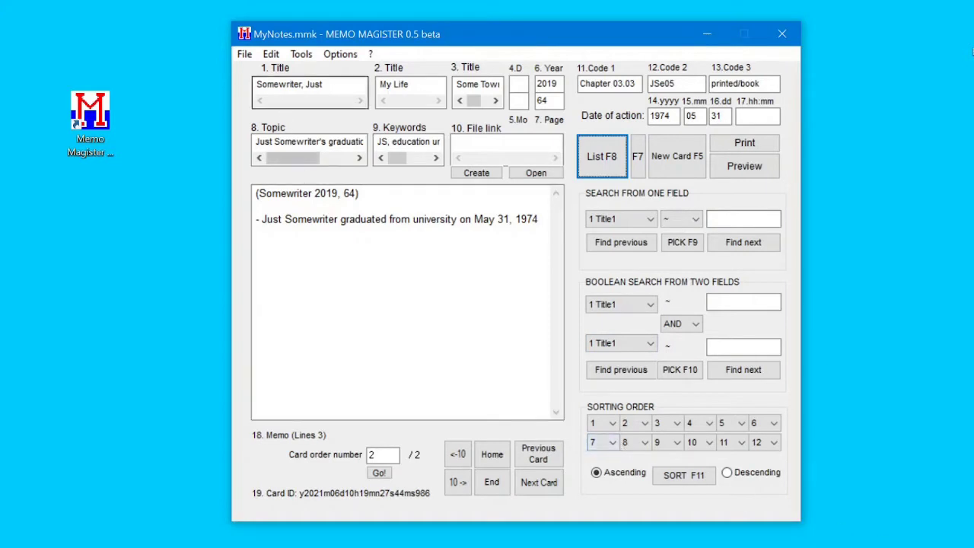
# Copy the graduation card and paste it as a new card at the end of the file
pyautogui.click(271, 56)
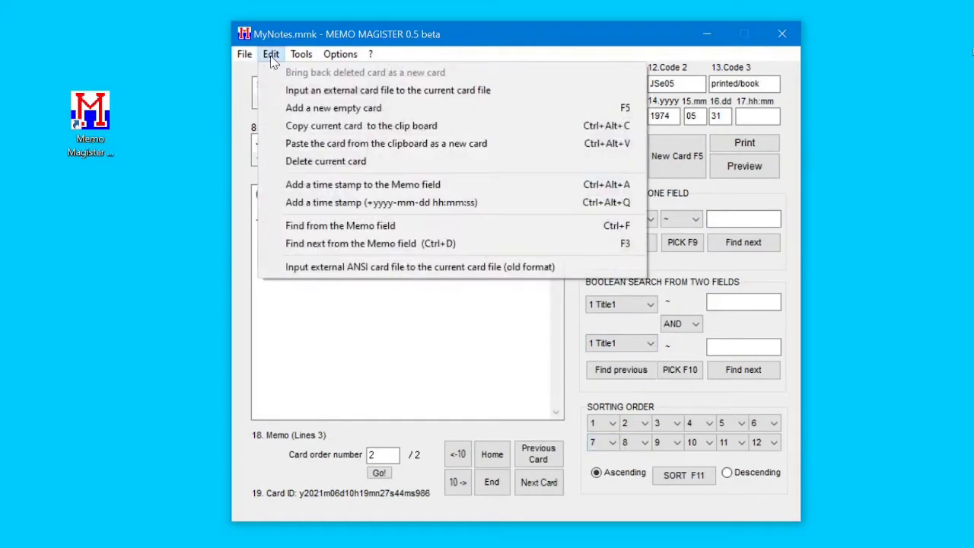
pyautogui.click(314, 129)
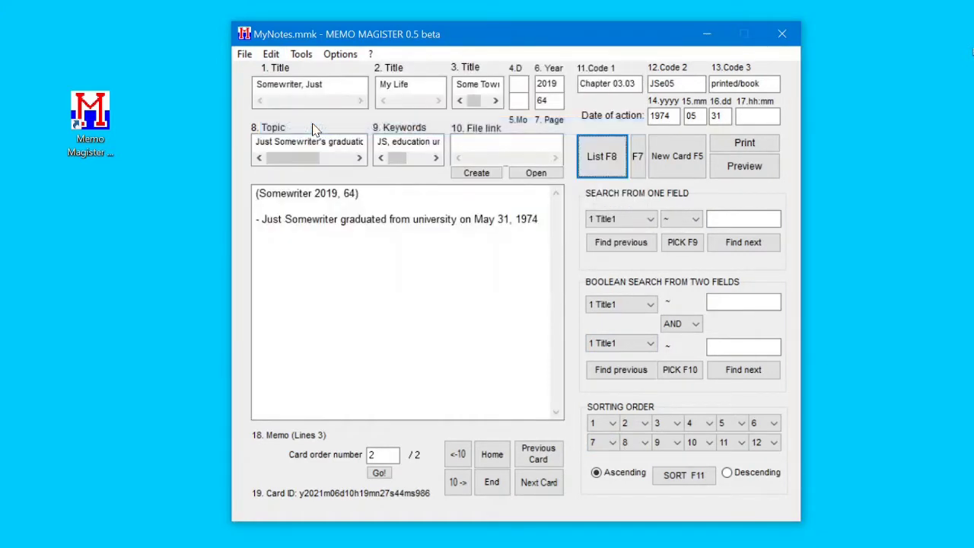
pyautogui.click(279, 59)
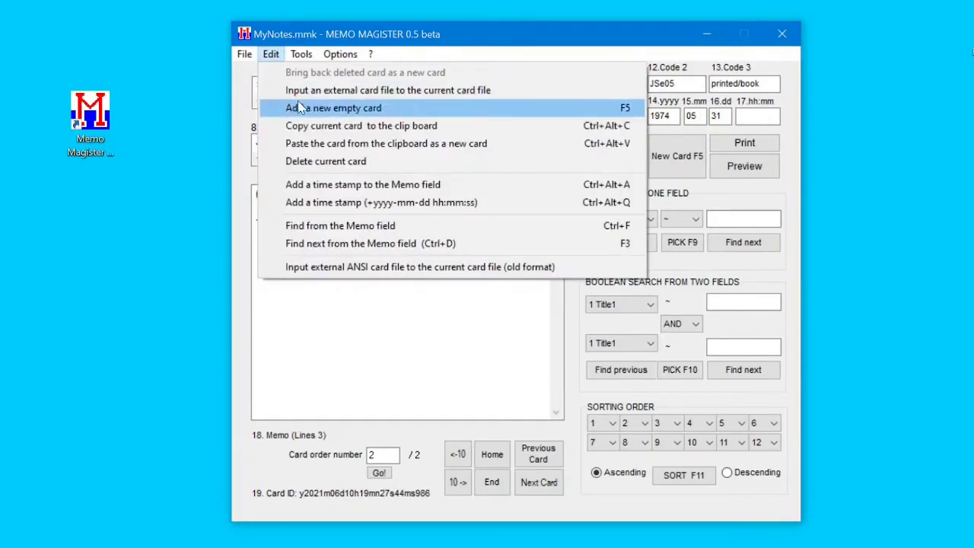
pyautogui.click(315, 145)
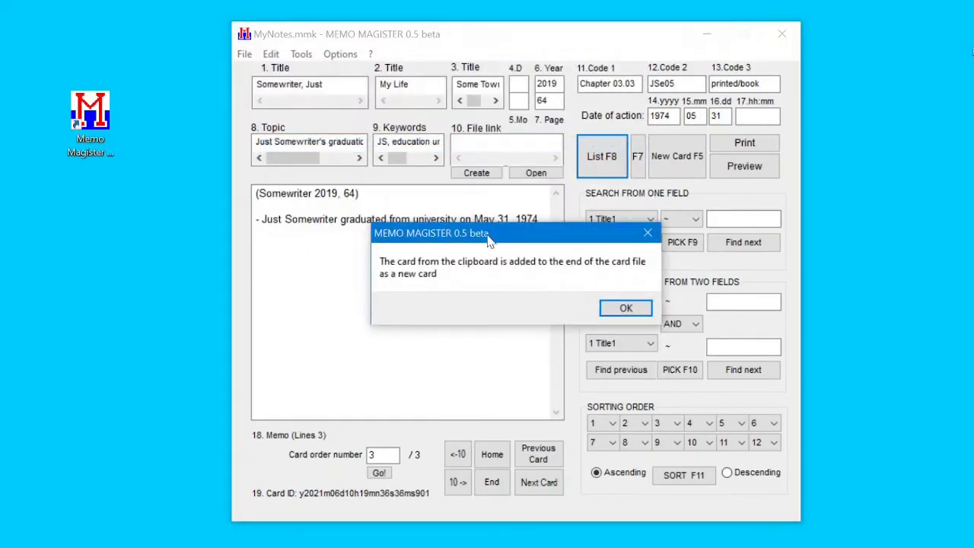
pyautogui.click(624, 308)
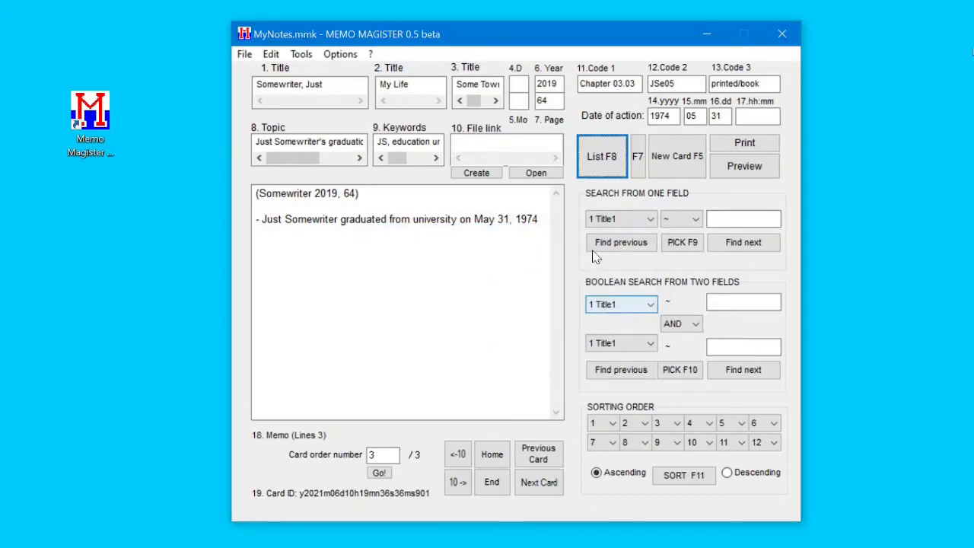
# Set the new card's page to 21 and replace its topic with one about the author starting school
pyautogui.click(549, 101)
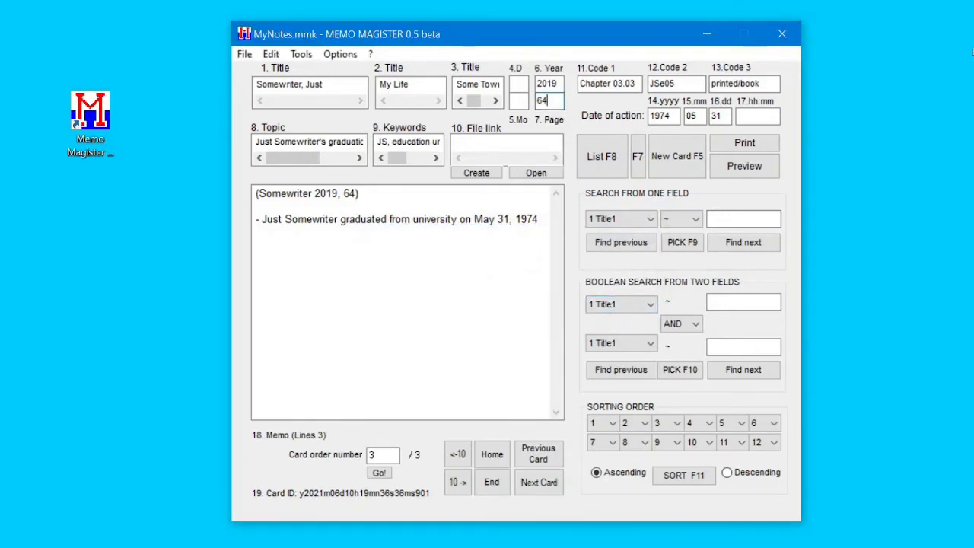
pyautogui.press('BackSpace')
pyautogui.write('21')
pyautogui.press('Tab')
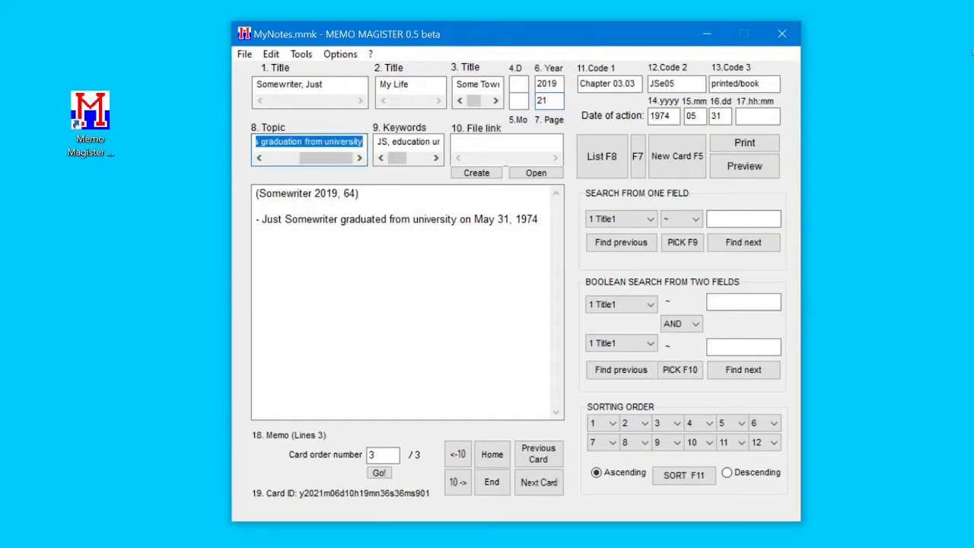
pyautogui.write('Just')
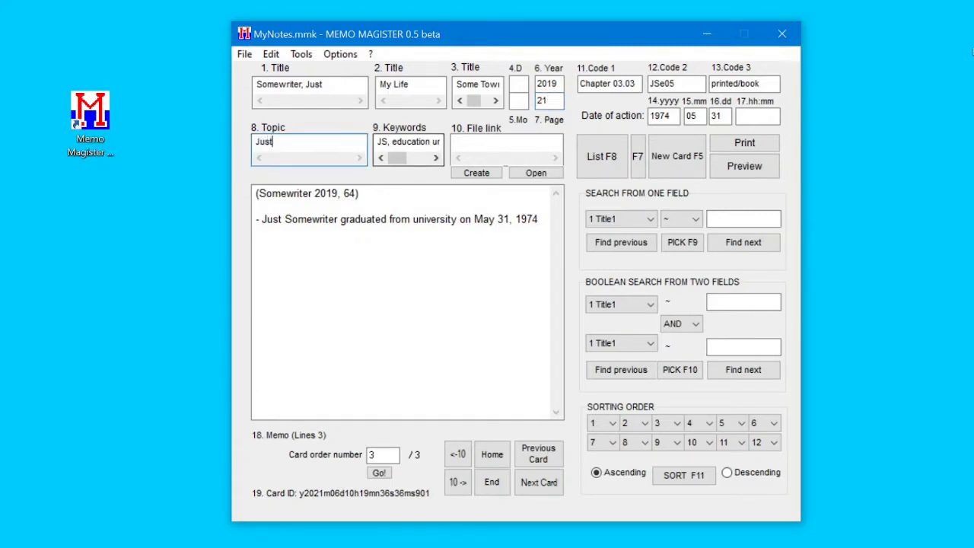
pyautogui.write(' starts school')
# Change the card's keywords to "JS, education, school, beginning"
pyautogui.press('Tab')
pyautogui.press('End')
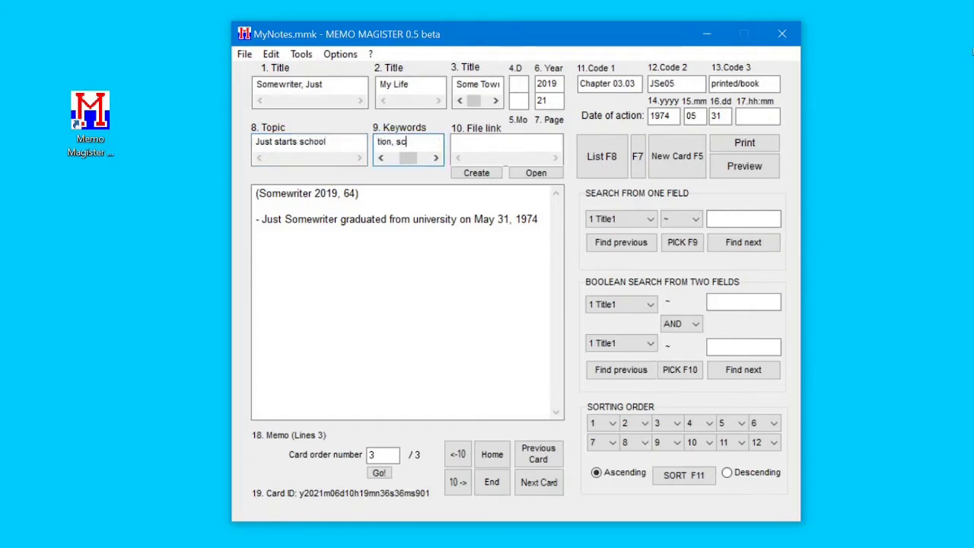
pyautogui.write('school, beginning')
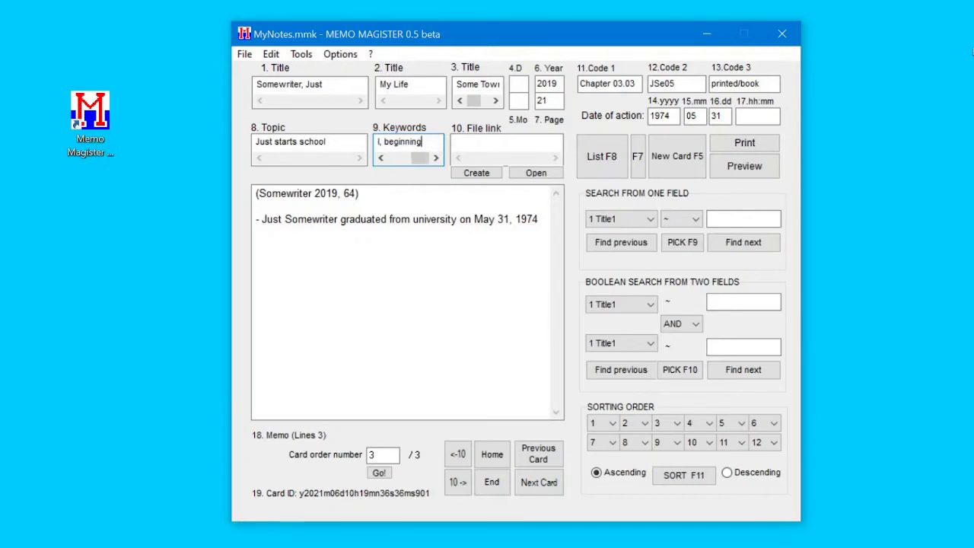
# Change the cited page in the memo's citation line to 21
pyautogui.click(347, 193)
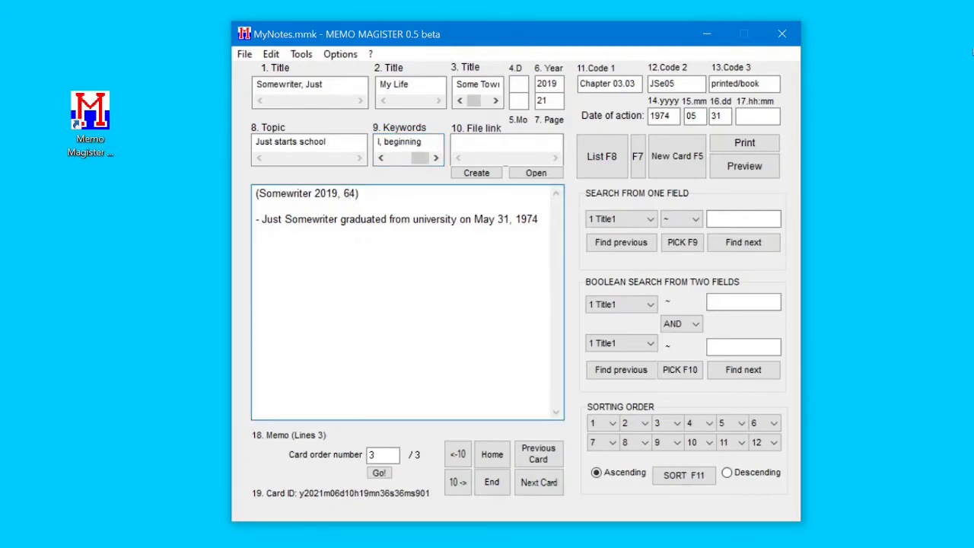
pyautogui.press('Delete')
pyautogui.press('BackSpace')
pyautogui.write('21')
# Replace the graduation note with "My first day of school began on September 1, 1956, at exactly 8 a.m." and a note on loving schooling's regular rhythm
pyautogui.moveTo(259, 219); pyautogui.dragTo(540, 220)
pyautogui.press('Delete')
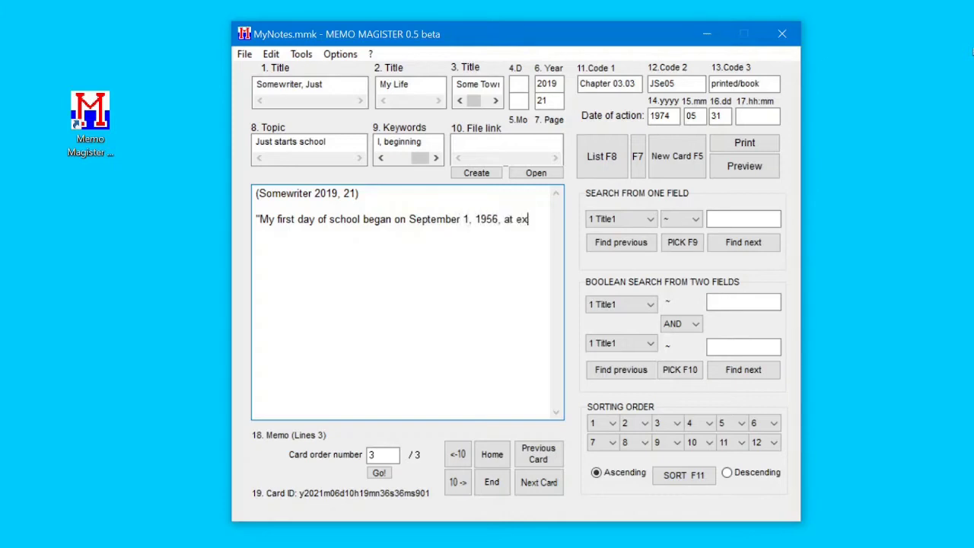
pyautogui.write('y 8 a.m.')
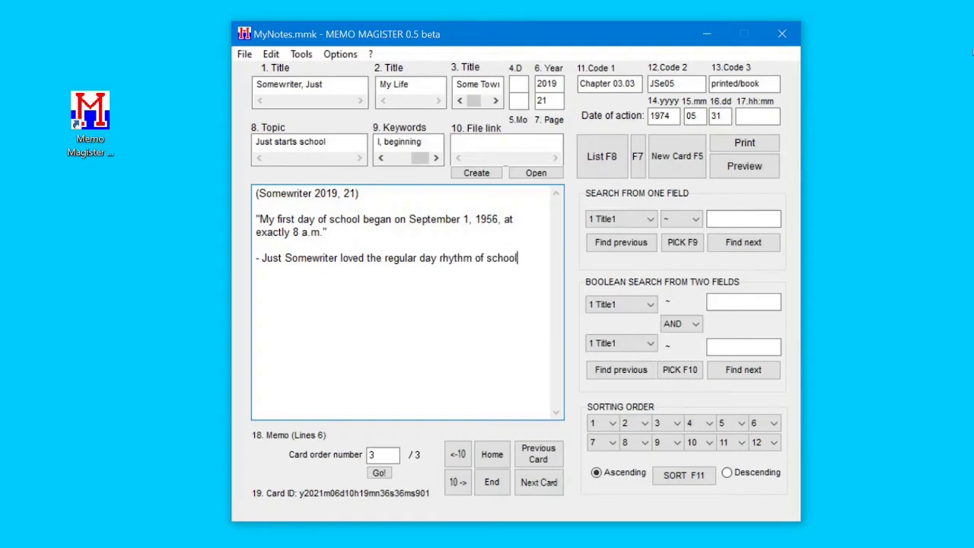
# Update the card's codes to Chapter 02.01 and JSe02, and its date of action to 1956 09 01, a.m. 08:00
pyautogui.click(609, 84)
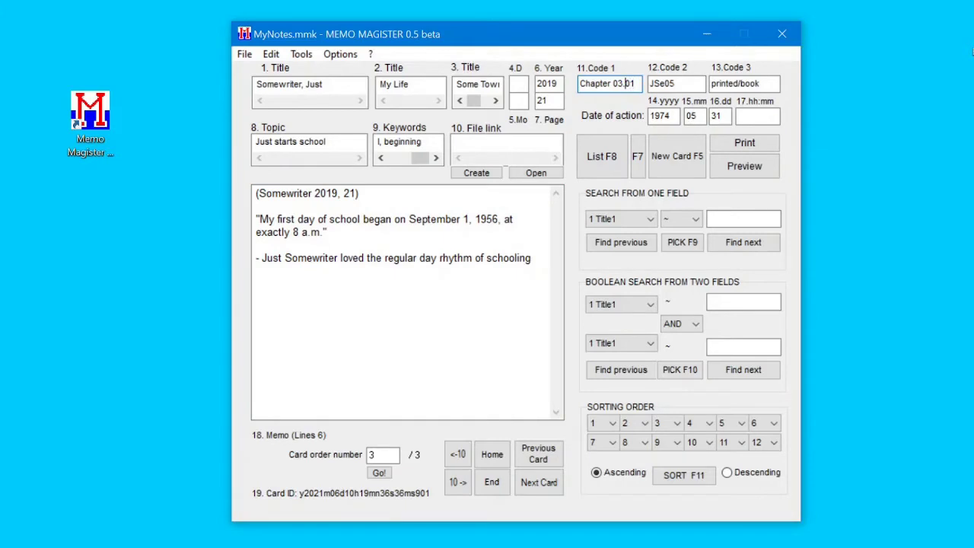
pyautogui.click(674, 84)
pyautogui.moveTo(670, 116); pyautogui.dragTo(659, 116)
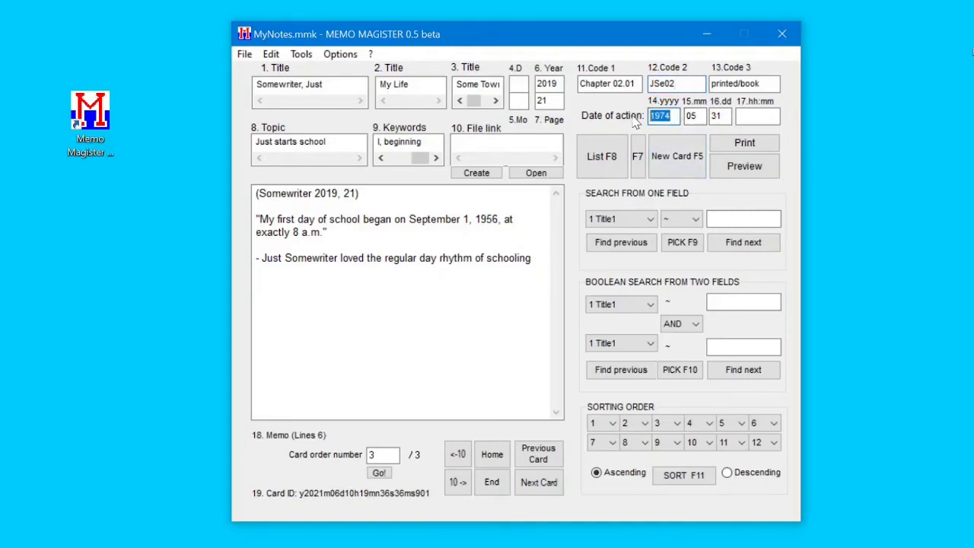
pyautogui.write('1956')
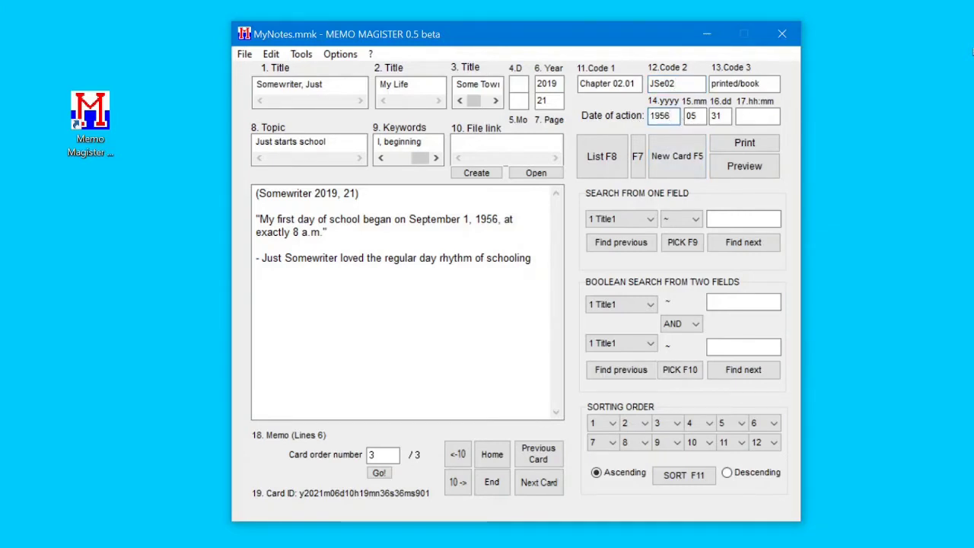
pyautogui.press('Tab')
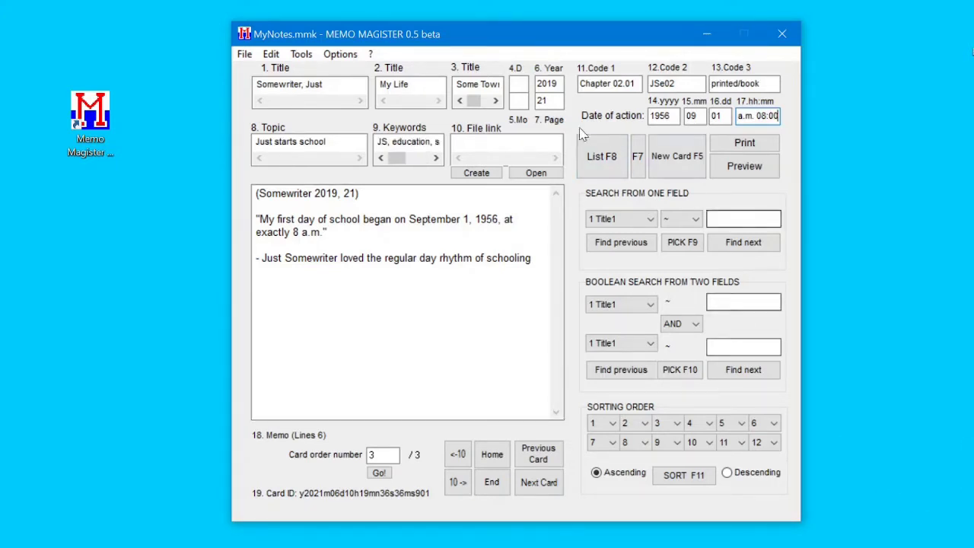
# List all cards again to review their order and contents, then close the listing
pyautogui.click(597, 155)
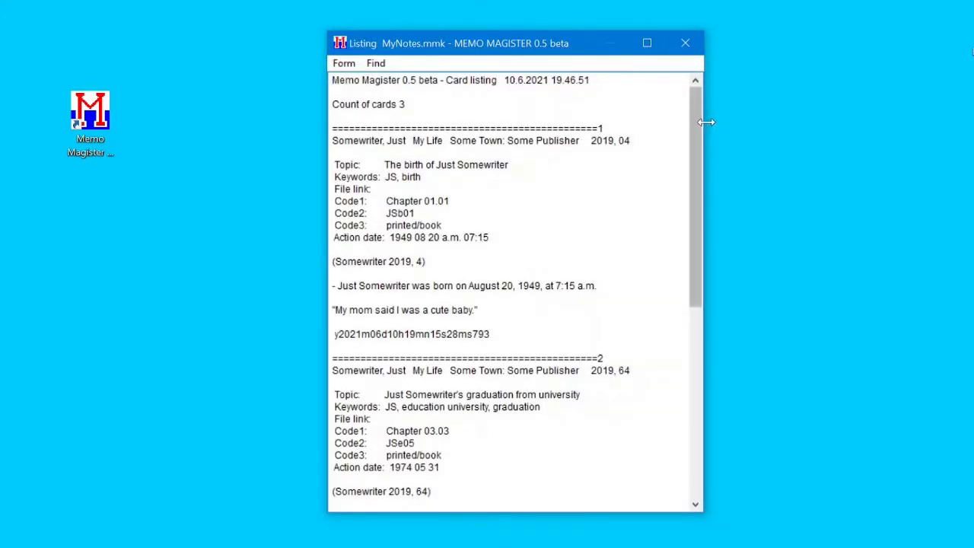
pyautogui.moveTo(700, 124)
pyautogui.mouseDown()
pyautogui.moveTo(702, 325)
pyautogui.moveTo(713, 257)
pyautogui.moveTo(699, 116)
pyautogui.mouseUp()
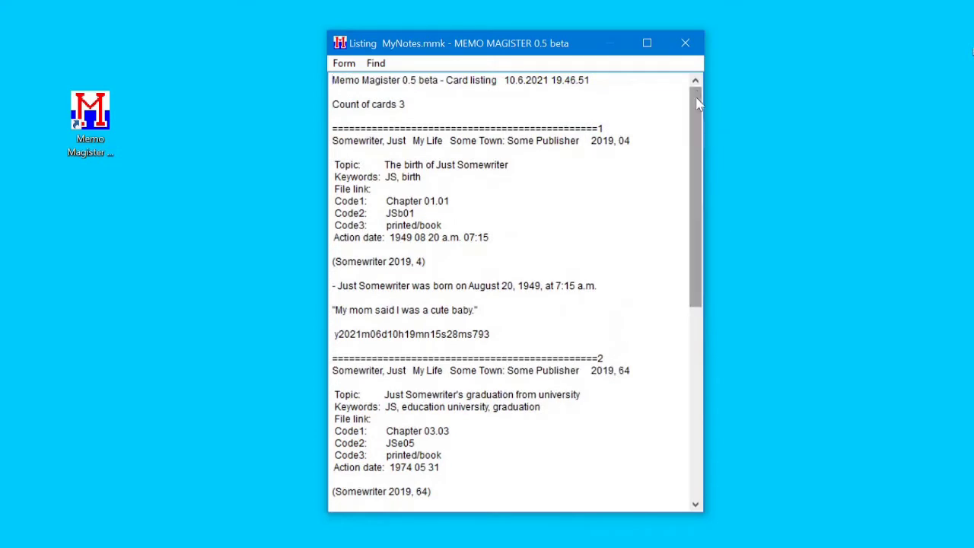
pyautogui.click(687, 44)
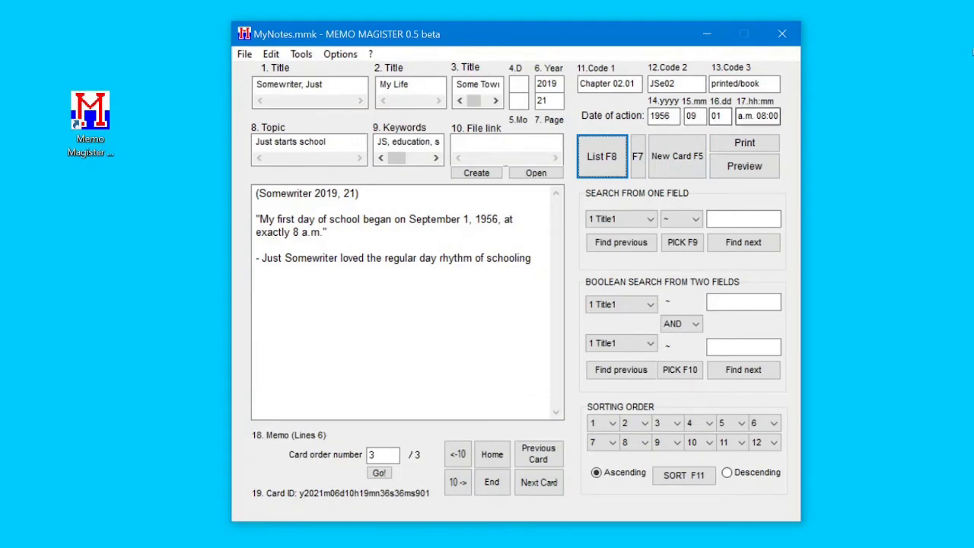
# Sort the cards in ascending order by event time, using fields 14, 15, 16 and 17 as the first four sorting keys
pyautogui.click(613, 425)
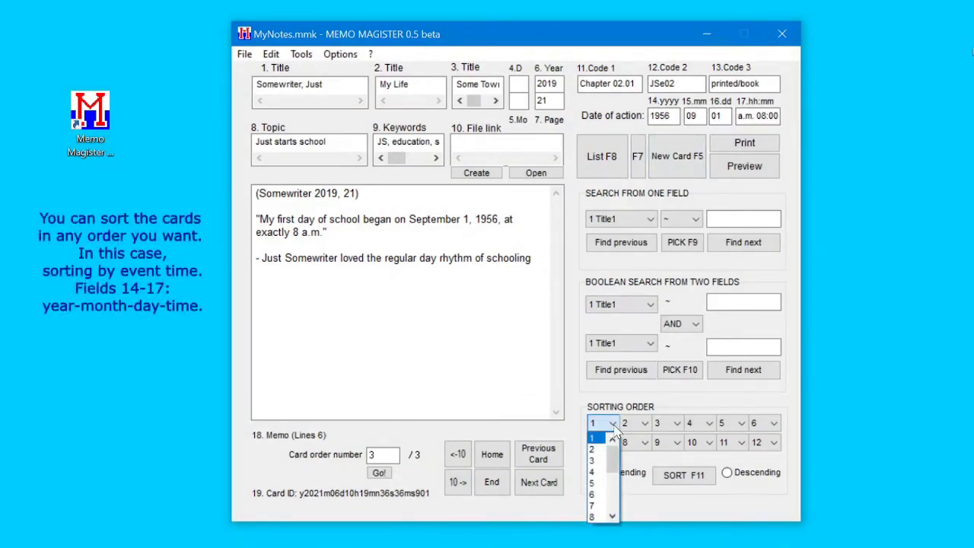
pyautogui.moveTo(615, 472); pyautogui.dragTo(615, 492)
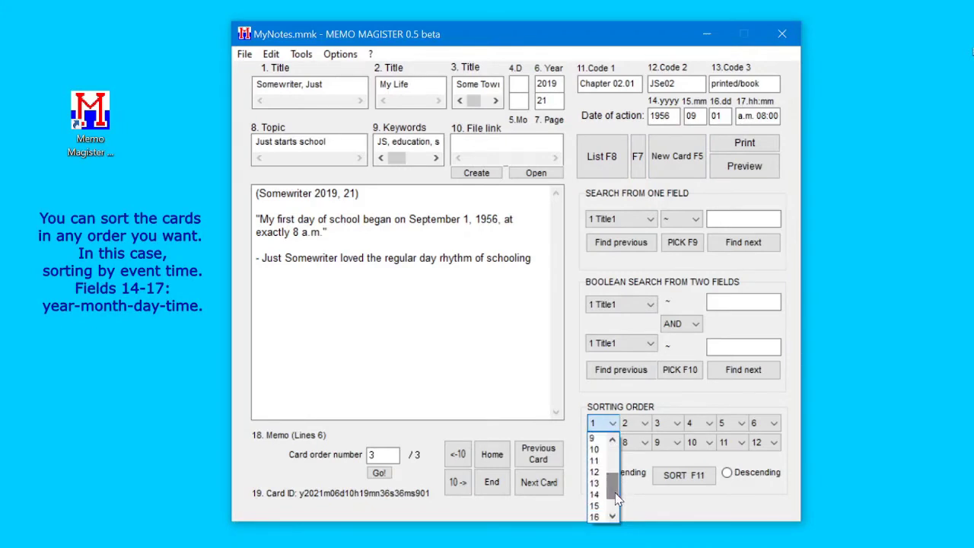
pyautogui.click(602, 497)
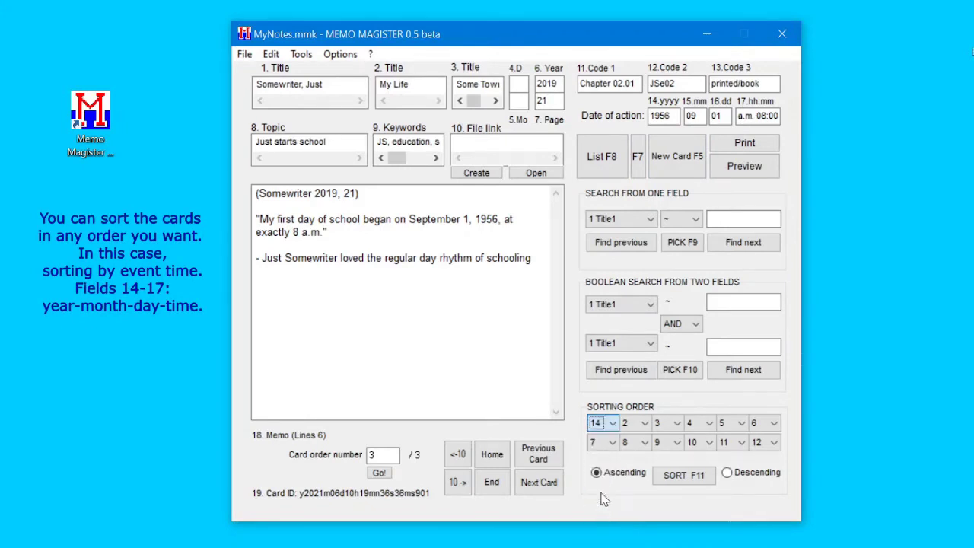
pyautogui.click(637, 423)
pyautogui.moveTo(646, 460); pyautogui.dragTo(645, 480)
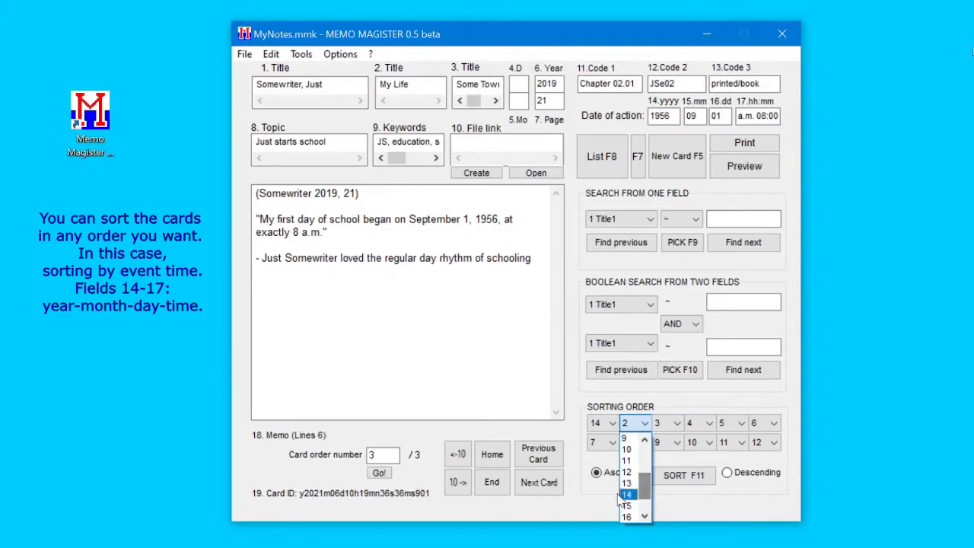
pyautogui.click(630, 508)
pyautogui.click(677, 423)
pyautogui.moveTo(677, 451); pyautogui.dragTo(678, 500)
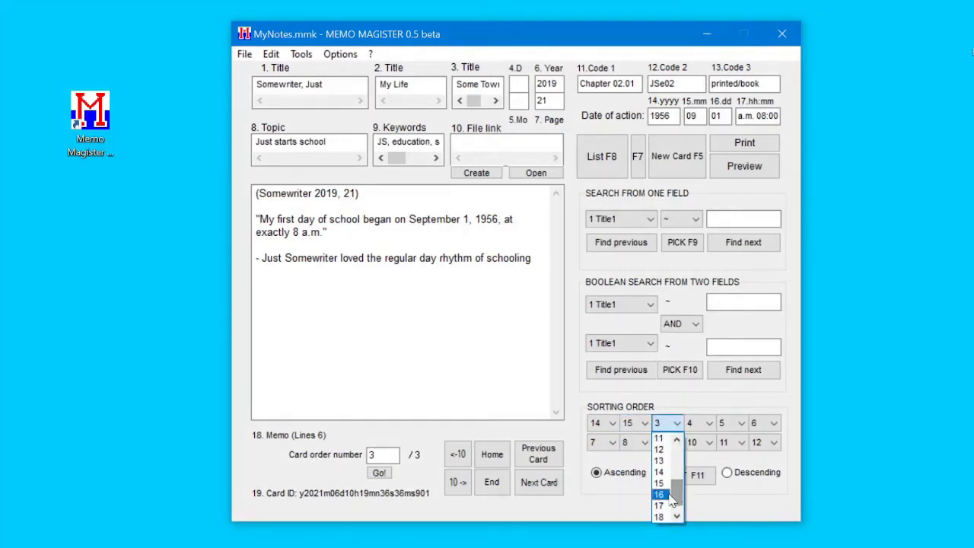
pyautogui.click(662, 491)
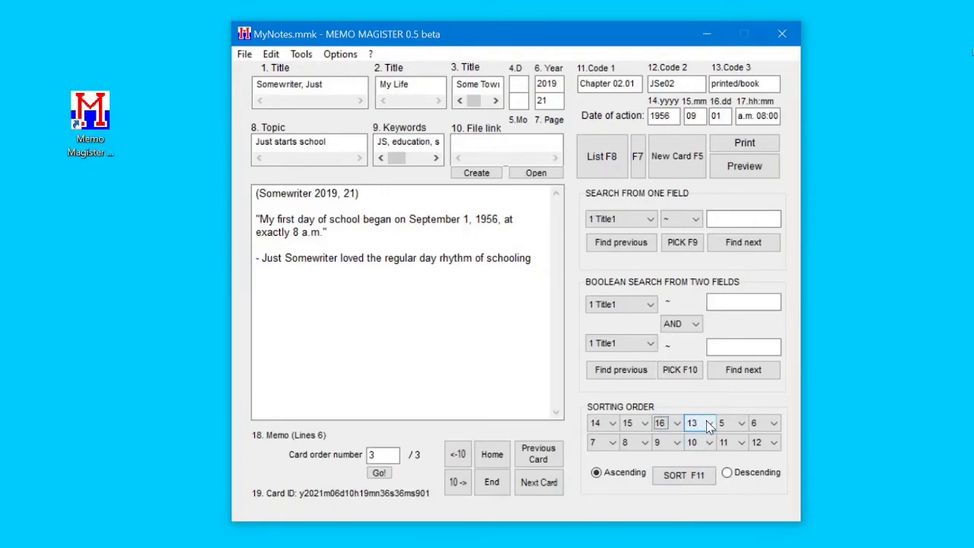
pyautogui.scroll(-1, 708, 427)
pyautogui.click(684, 487)
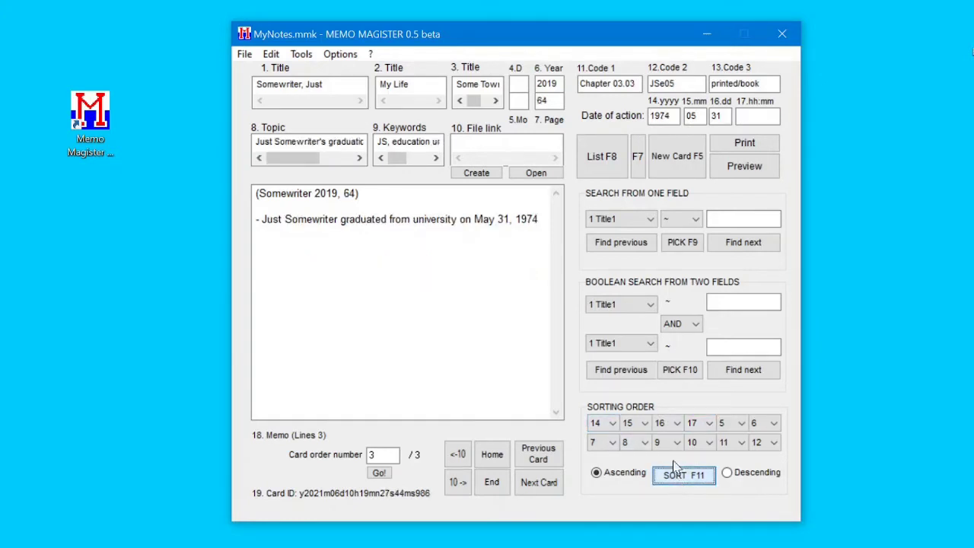
# Preview the sorted cards' print pages one by one to check their order, then close the preview
pyautogui.click(737, 165)
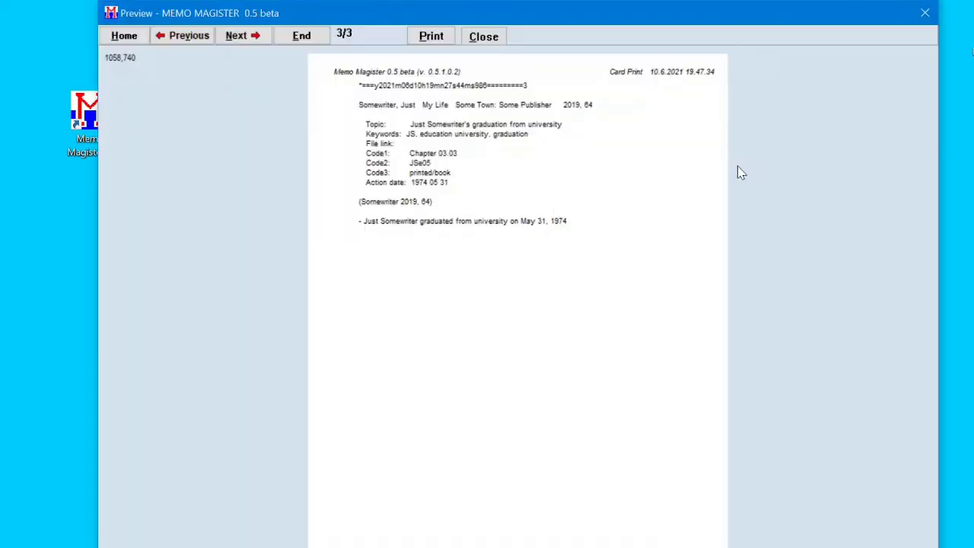
pyautogui.click(184, 40)
pyautogui.click(184, 39)
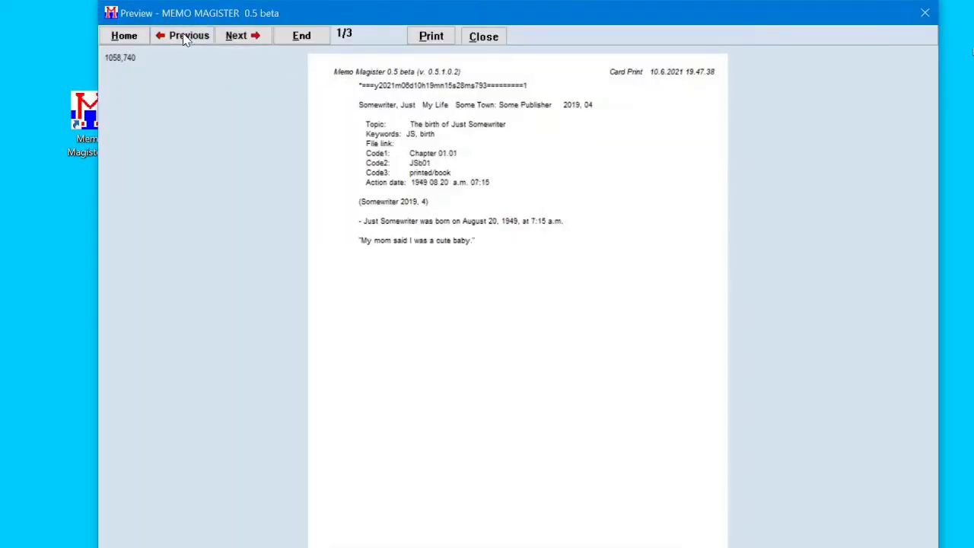
pyautogui.click(244, 39)
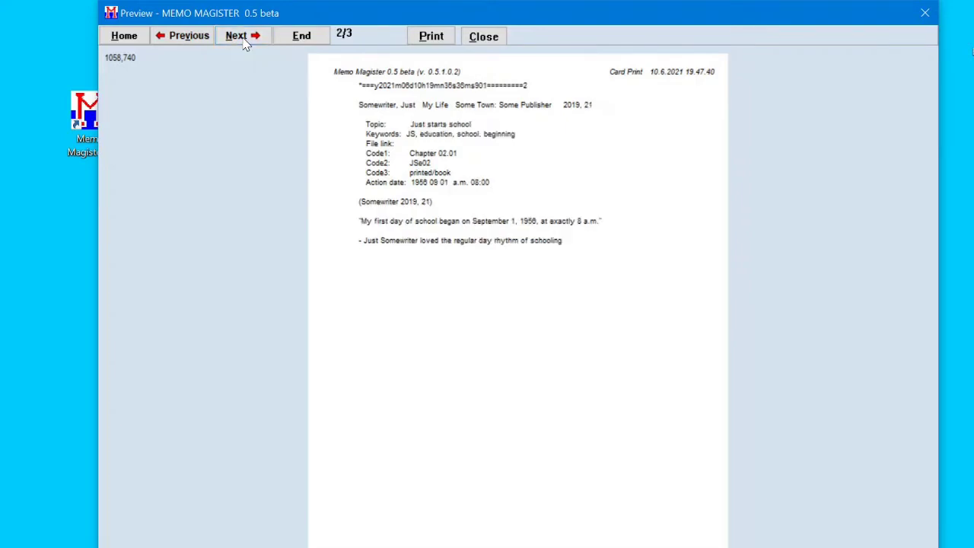
pyautogui.click(244, 39)
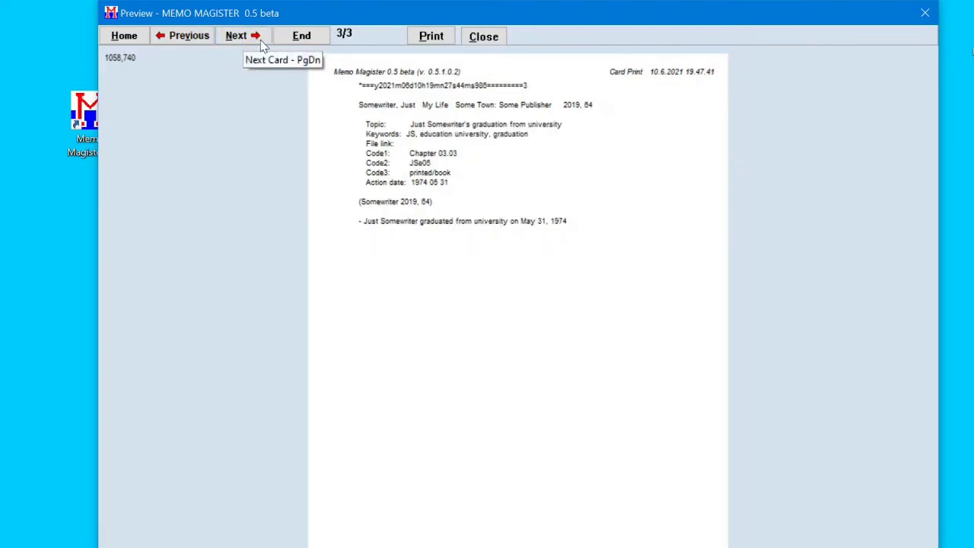
pyautogui.click(487, 39)
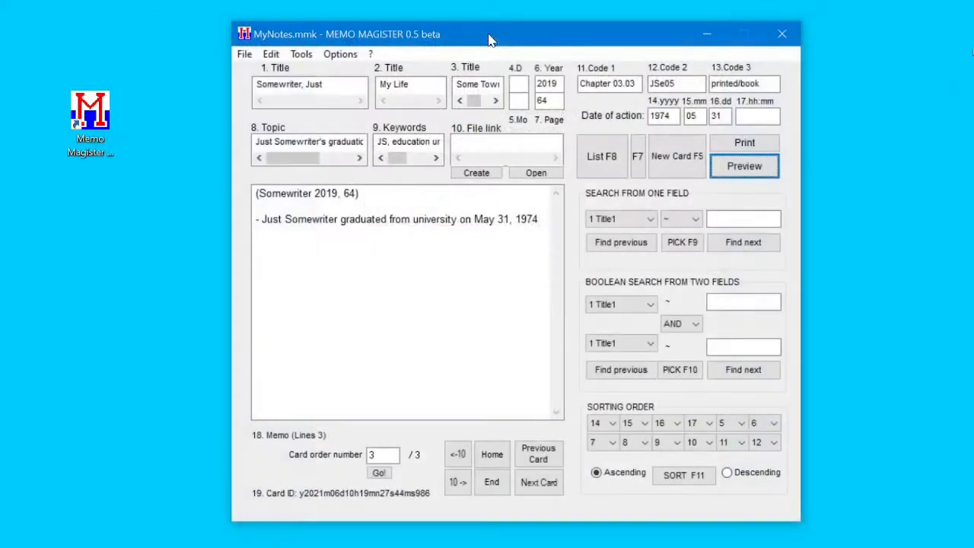
# List all sorted cards, check both pages of the listing's print preview, then close the preview and listing
pyautogui.click(608, 158)
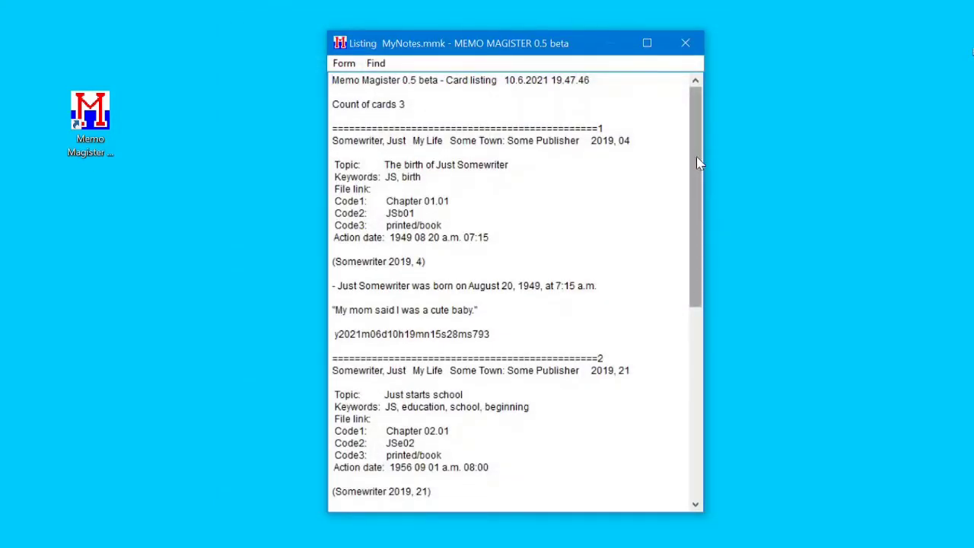
pyautogui.moveTo(699, 163); pyautogui.dragTo(717, 131)
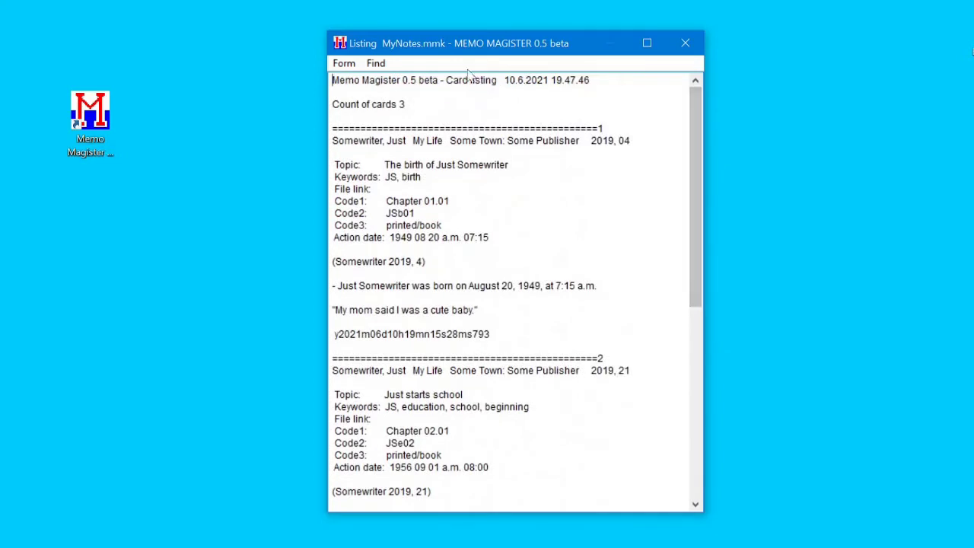
pyautogui.click(343, 63)
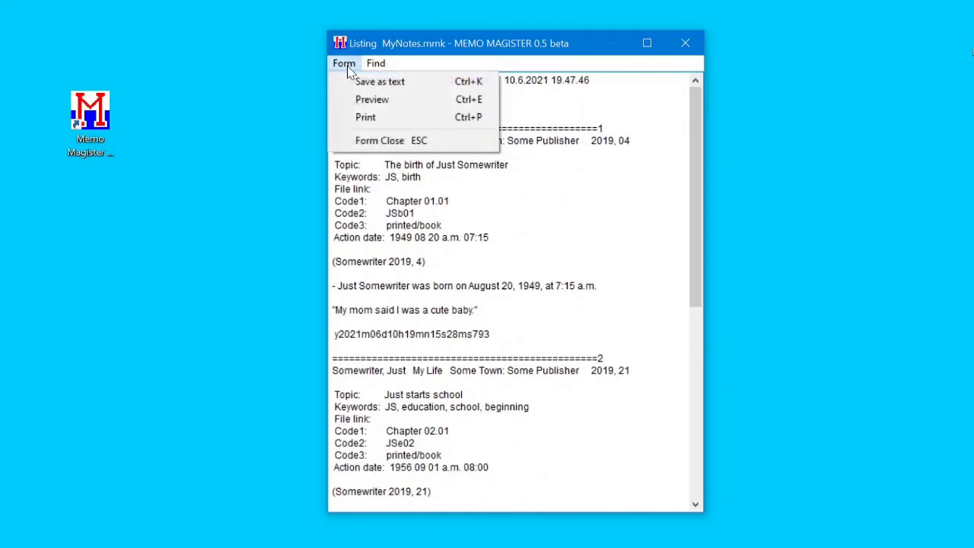
pyautogui.click(371, 102)
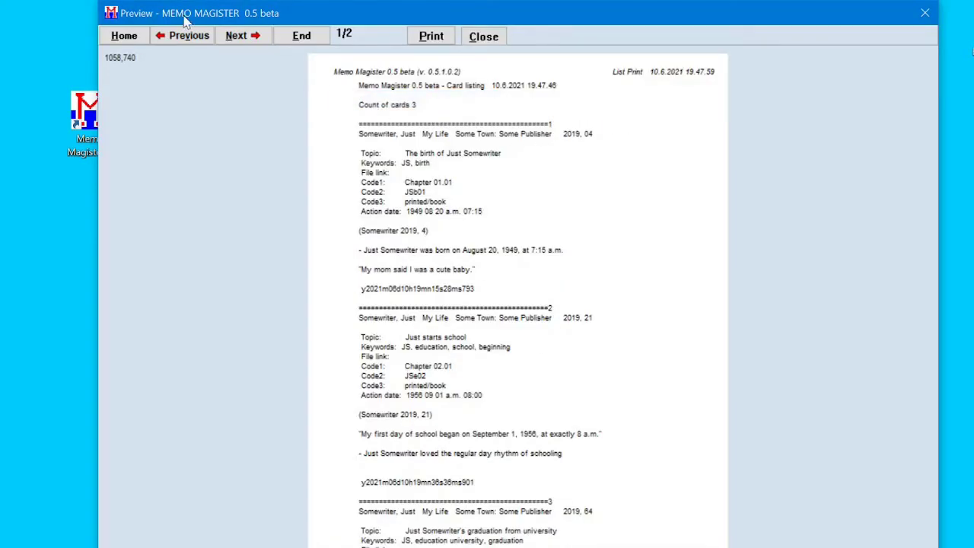
pyautogui.click(238, 38)
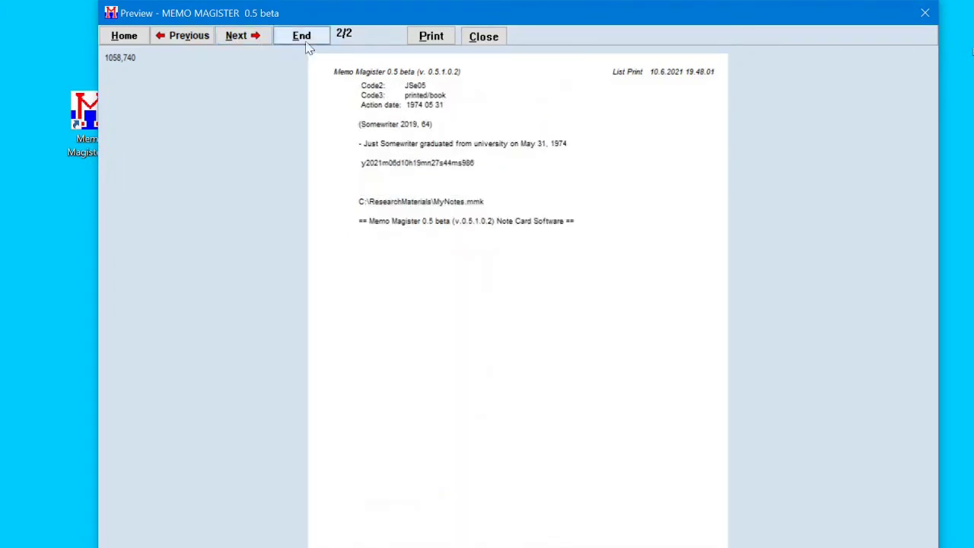
pyautogui.click(489, 42)
pyautogui.click(686, 44)
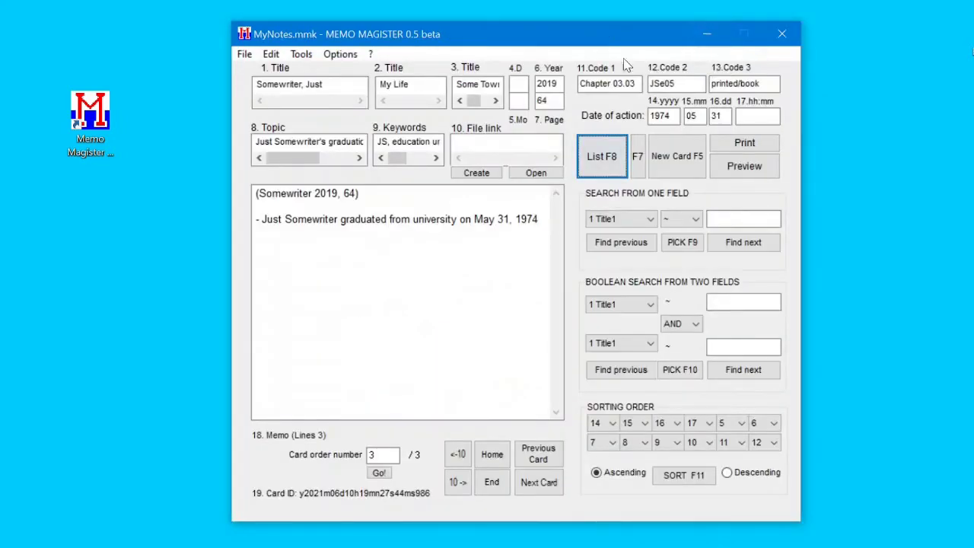
# Limit the listing fields to Action Year, Action Month, Action Day, Action Hour:min and Memo, with the line between the cards shown
pyautogui.click(347, 56)
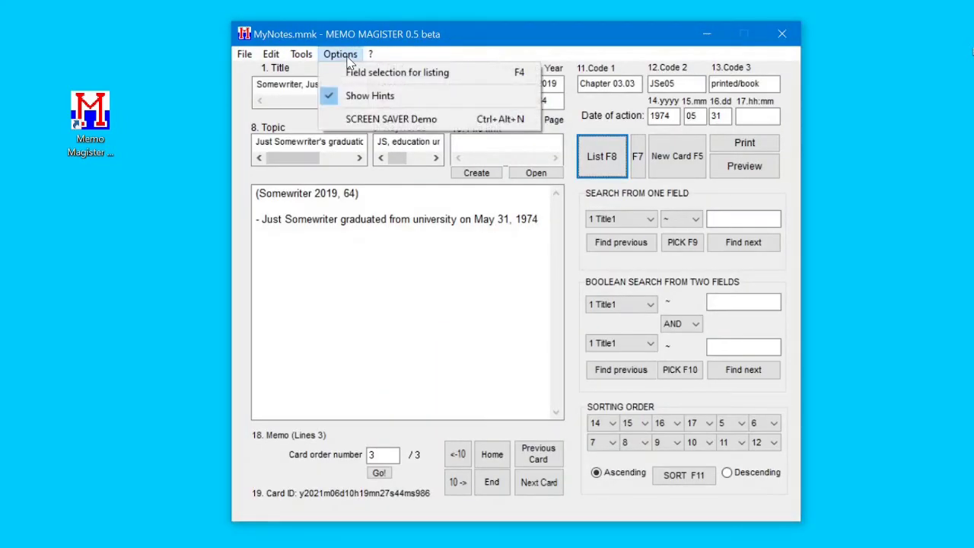
pyautogui.click(361, 73)
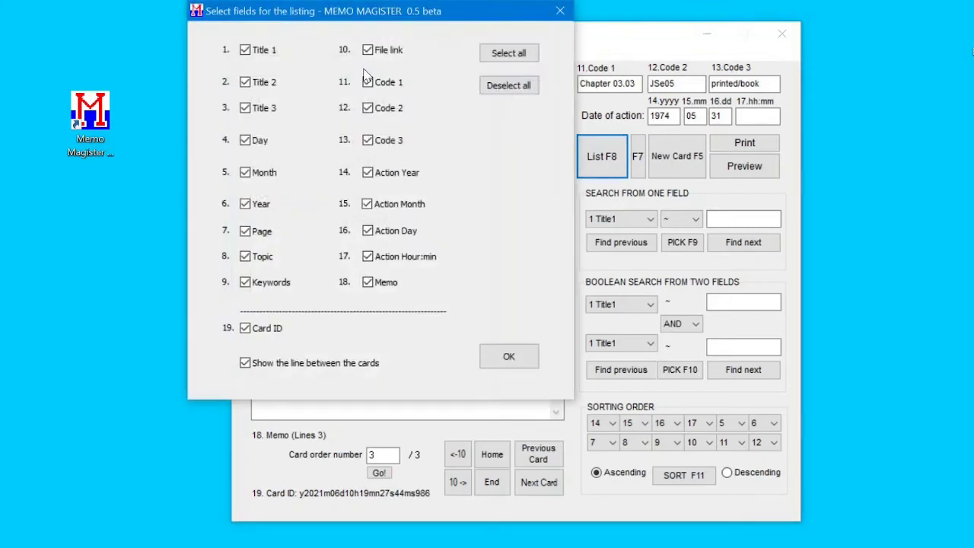
pyautogui.click(501, 86)
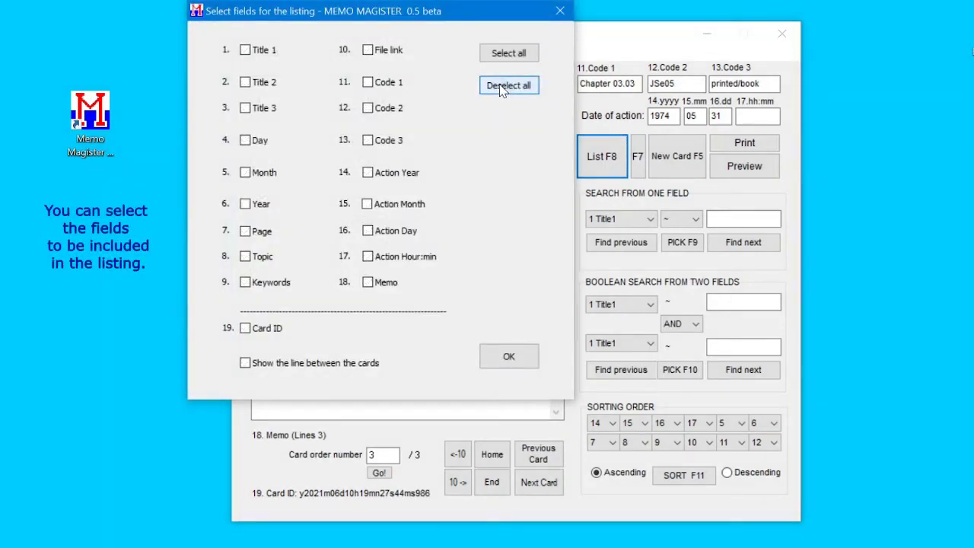
pyautogui.click(369, 284)
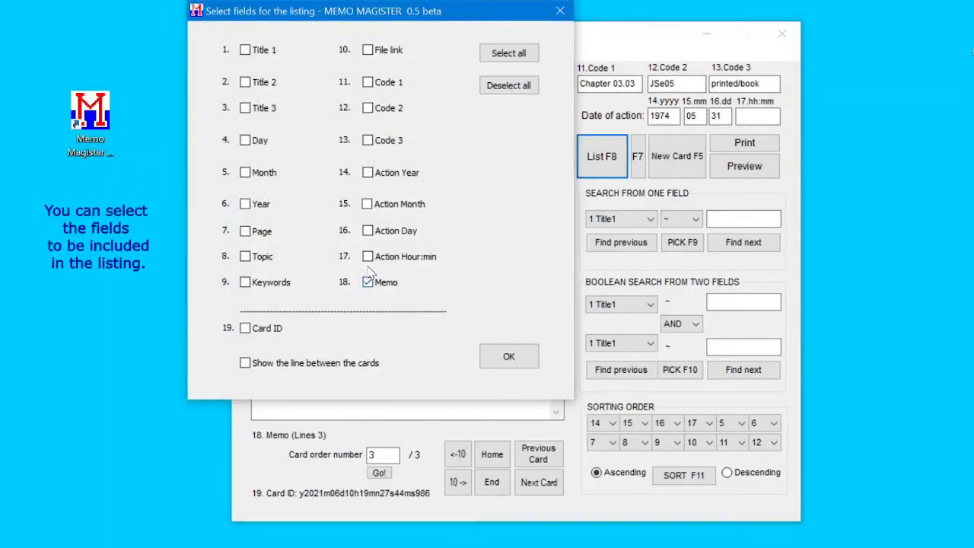
pyautogui.click(368, 257)
pyautogui.click(368, 231)
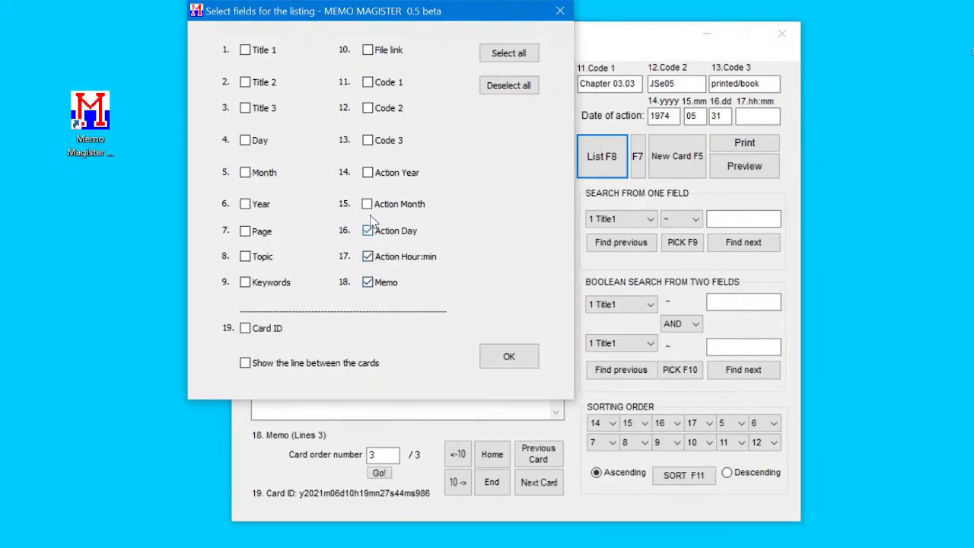
pyautogui.click(369, 205)
pyautogui.click(245, 363)
pyautogui.click(503, 355)
# List the cards with the selected fields, review the listing and its print preview, then close both
pyautogui.press('F8')
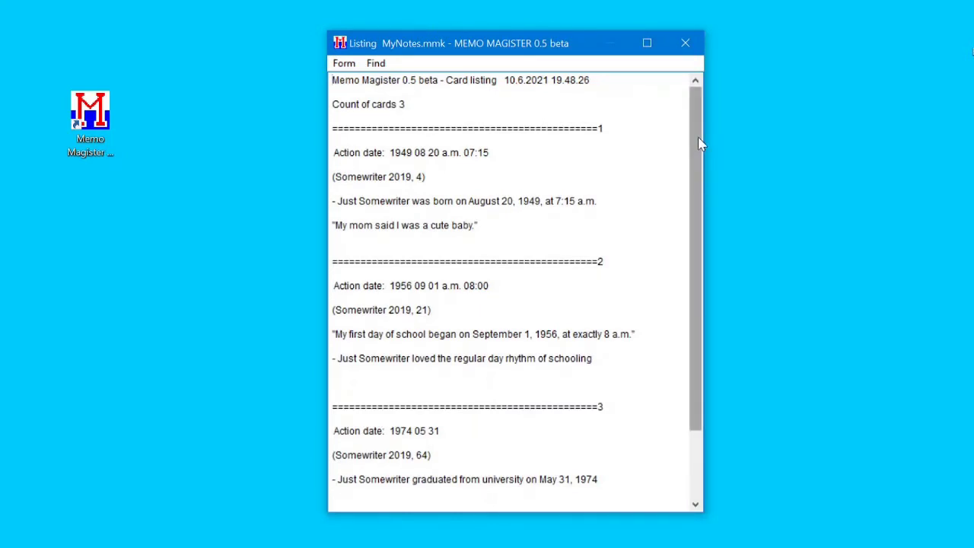
pyautogui.moveTo(700, 144); pyautogui.dragTo(698, 250)
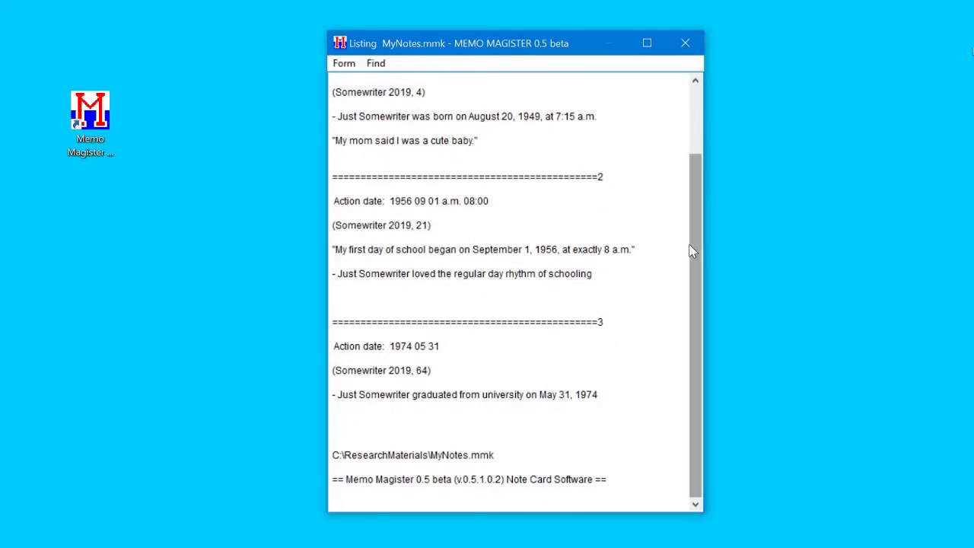
pyautogui.moveTo(693, 248); pyautogui.dragTo(702, 158)
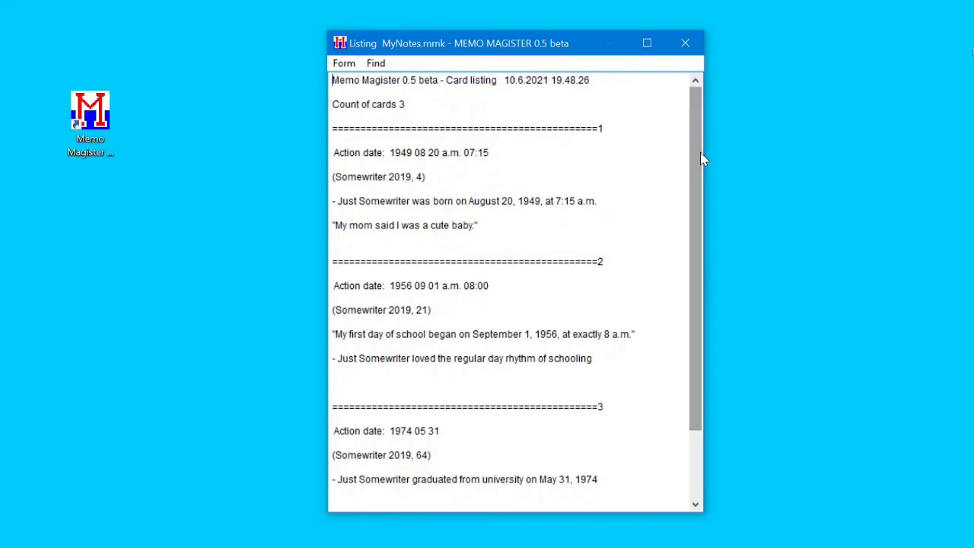
pyautogui.click(344, 64)
pyautogui.click(368, 100)
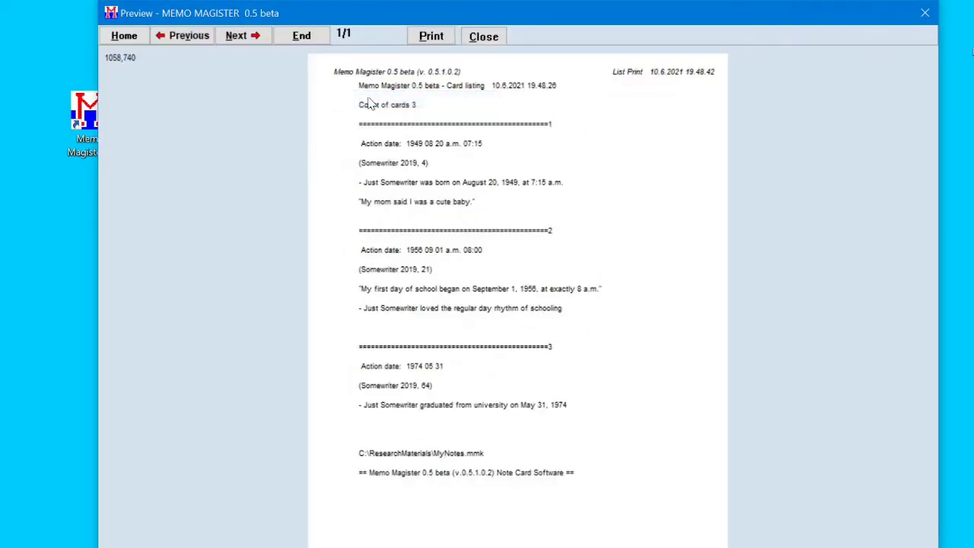
pyautogui.click(484, 37)
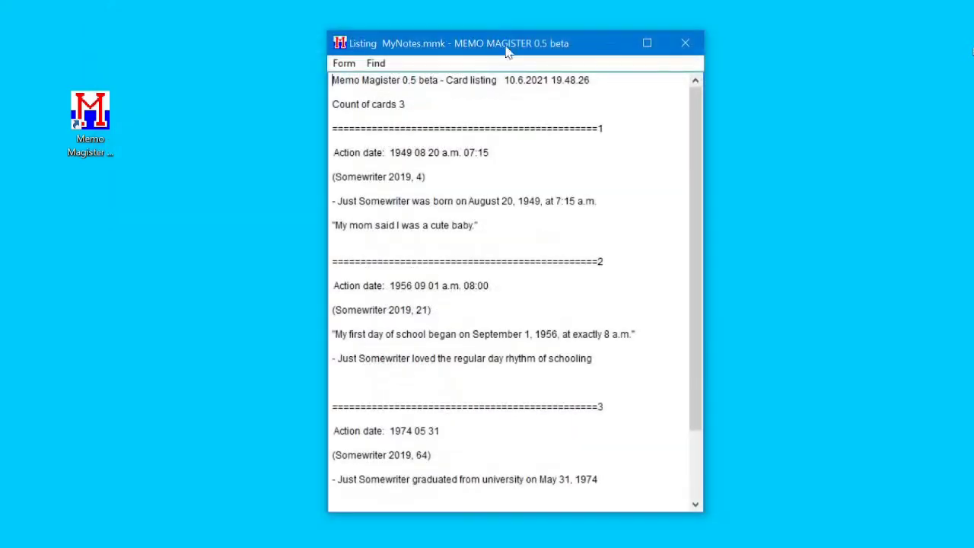
pyautogui.click(685, 44)
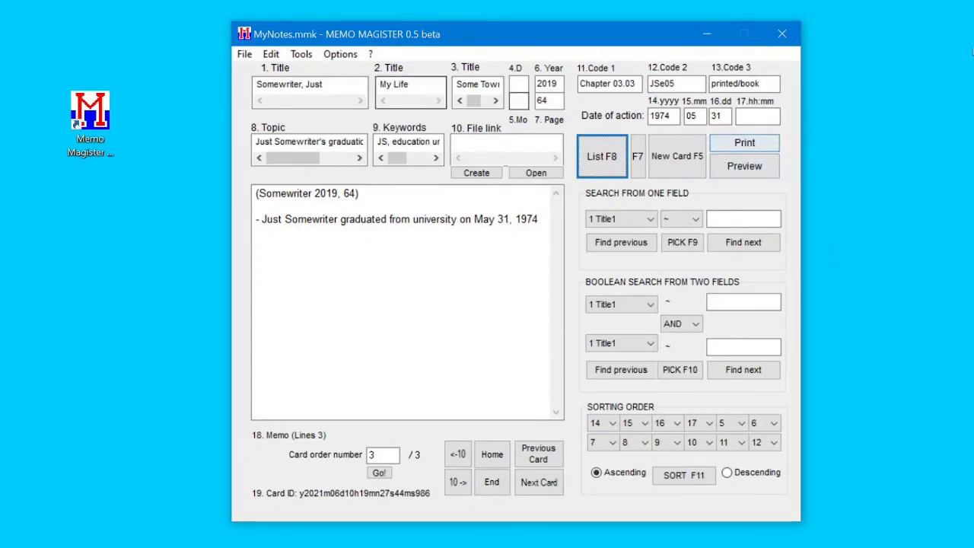
# Save the sorted card file as MyNotes in the ResearchMaterials folder, replacing the existing file
pyautogui.click(244, 57)
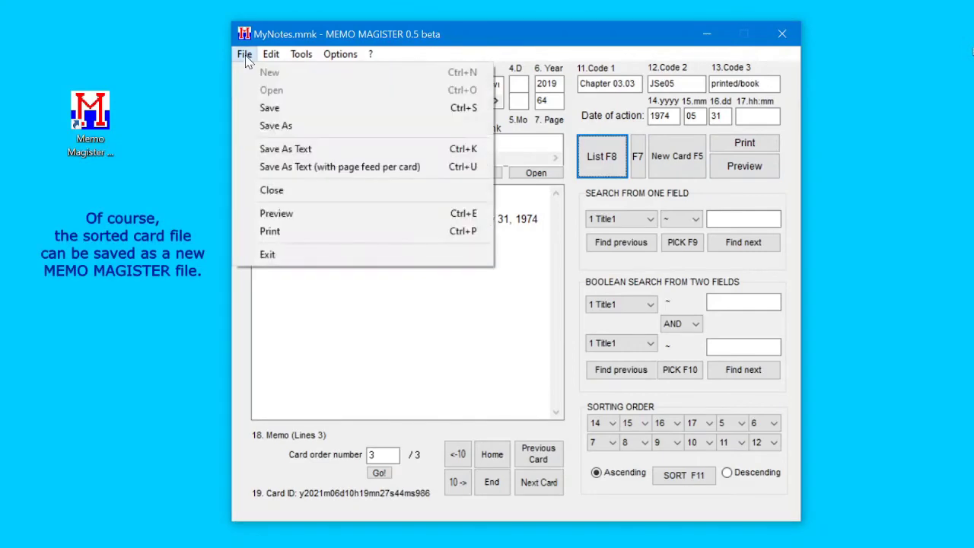
pyautogui.click(280, 128)
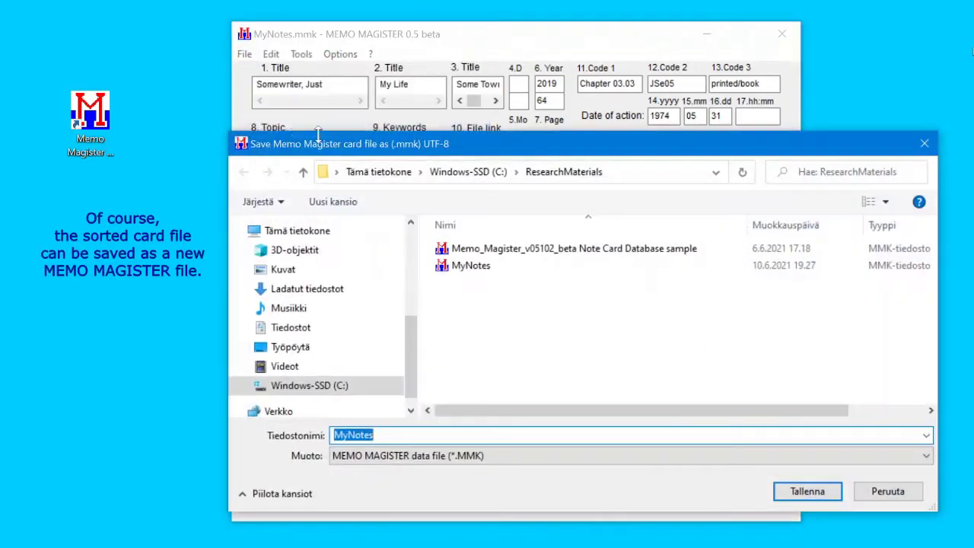
pyautogui.click(479, 272)
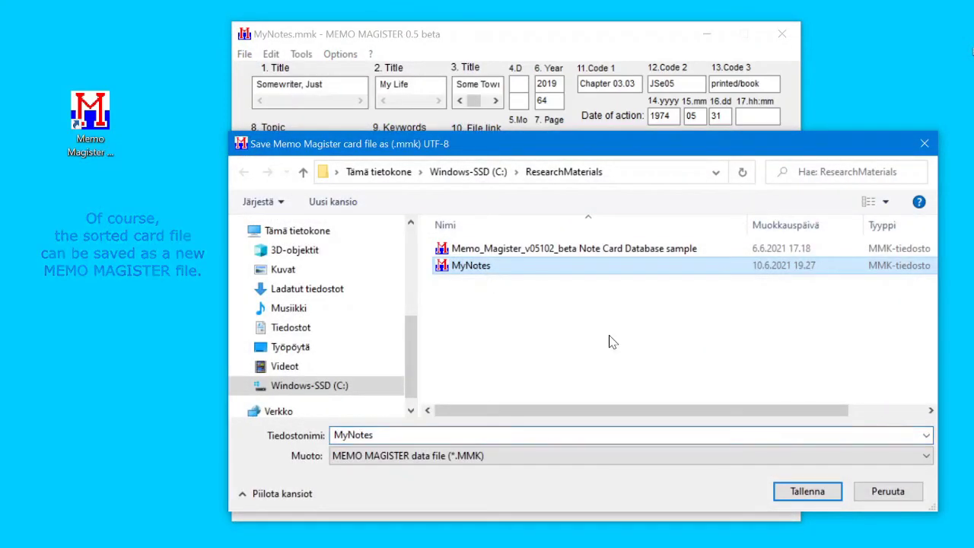
pyautogui.click(807, 493)
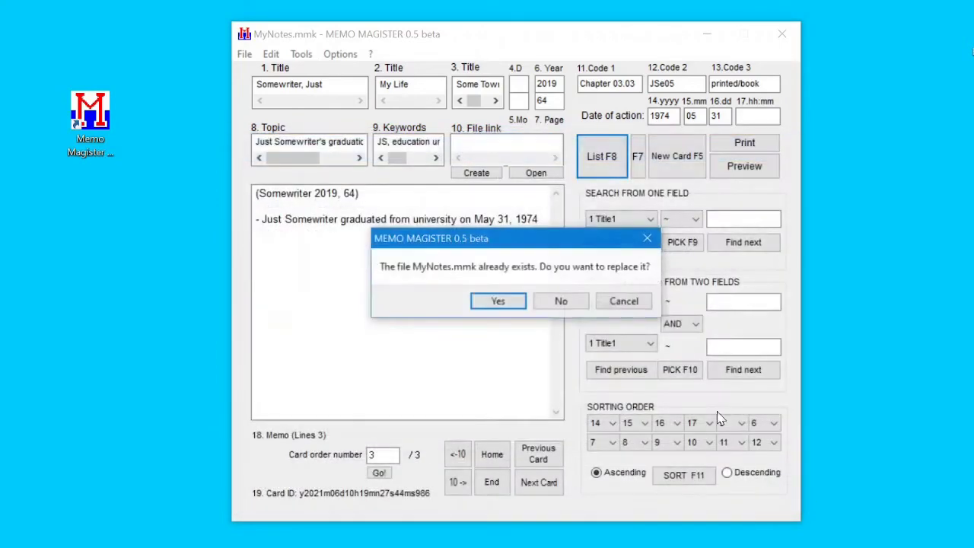
pyautogui.click(498, 301)
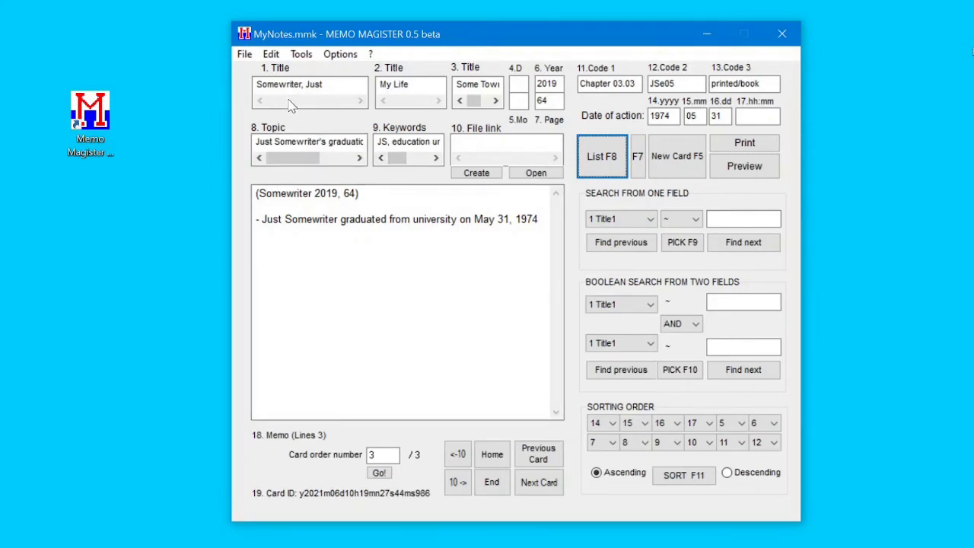
# Save the entire card file as a plain text file named MyNotes in the ResearchMaterials folder
pyautogui.click(244, 55)
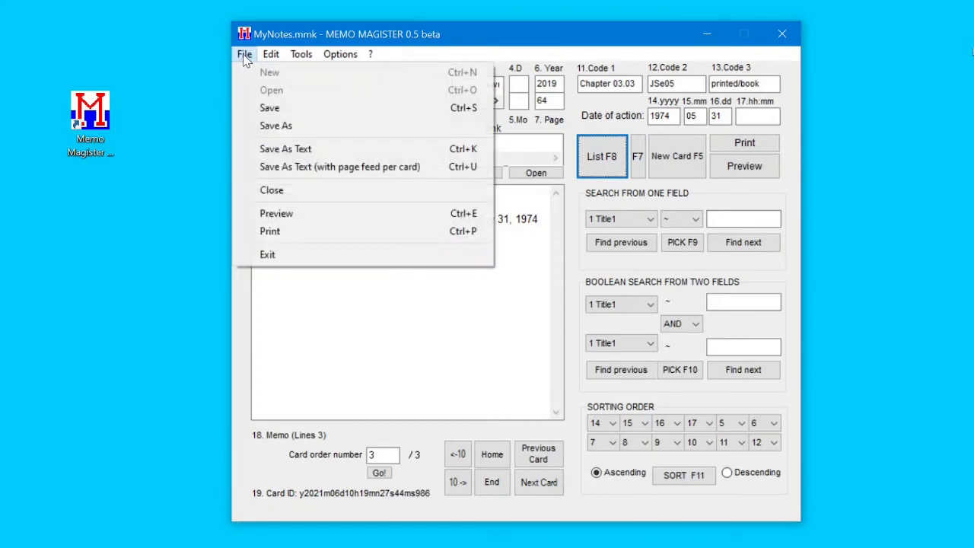
pyautogui.click(282, 149)
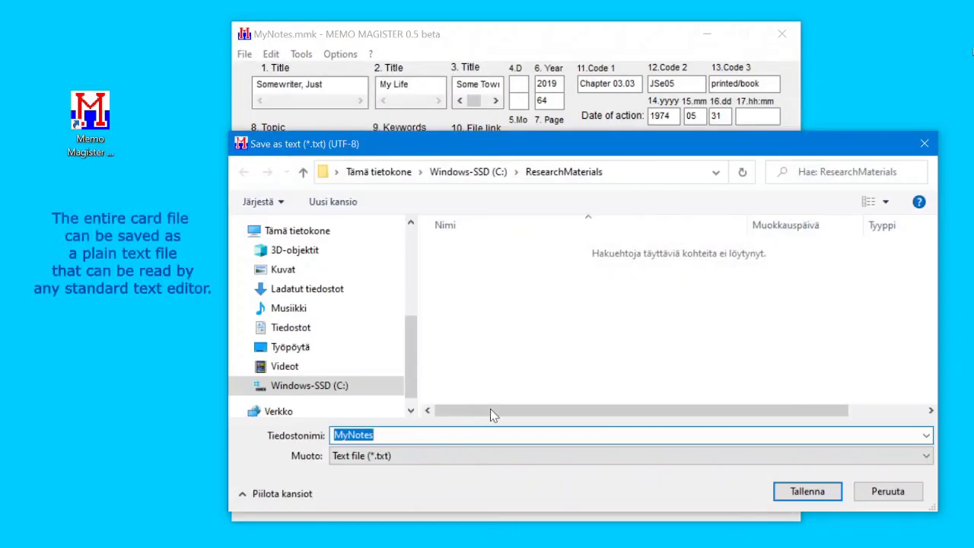
pyautogui.click(404, 434)
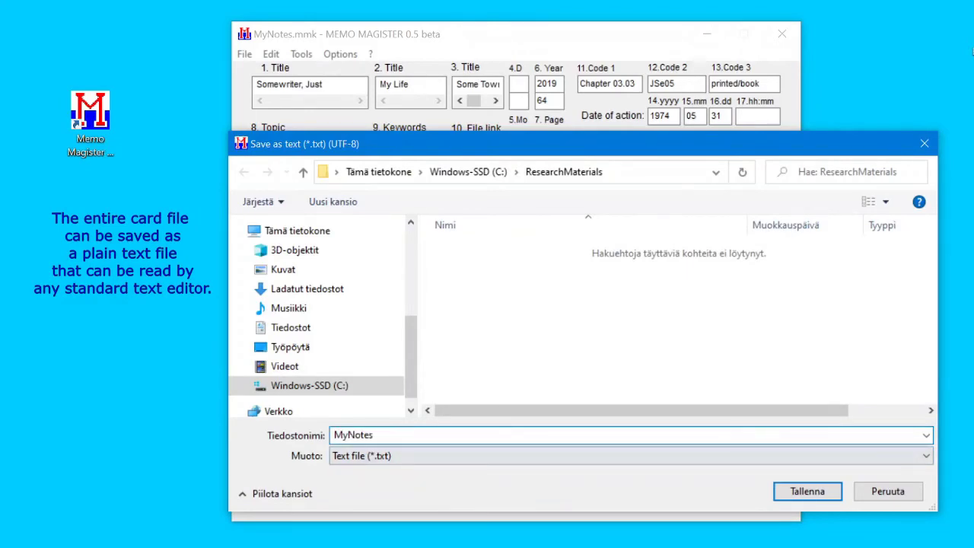
pyautogui.click(804, 493)
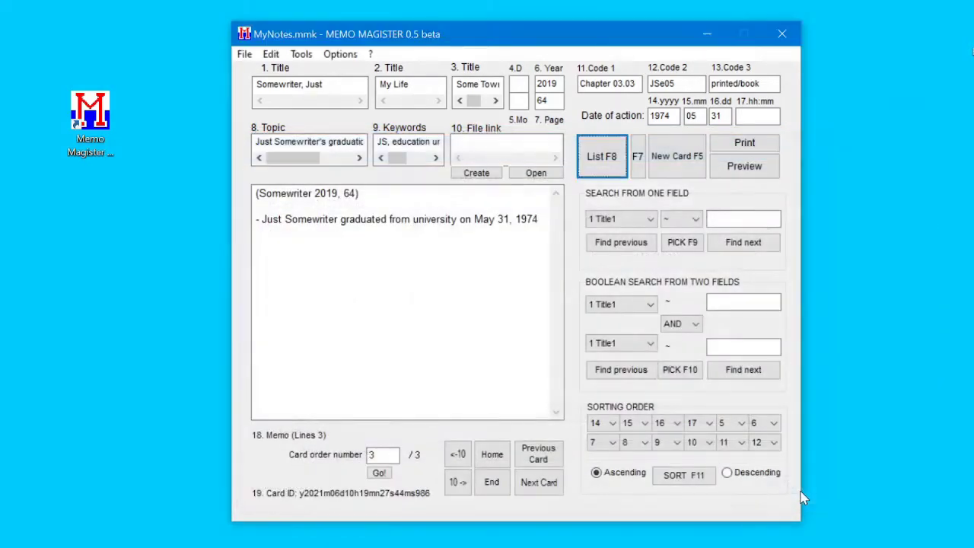
# Link the MyNotes text file from the ResearchMaterials folder in the File link field of the current card
pyautogui.click(475, 172)
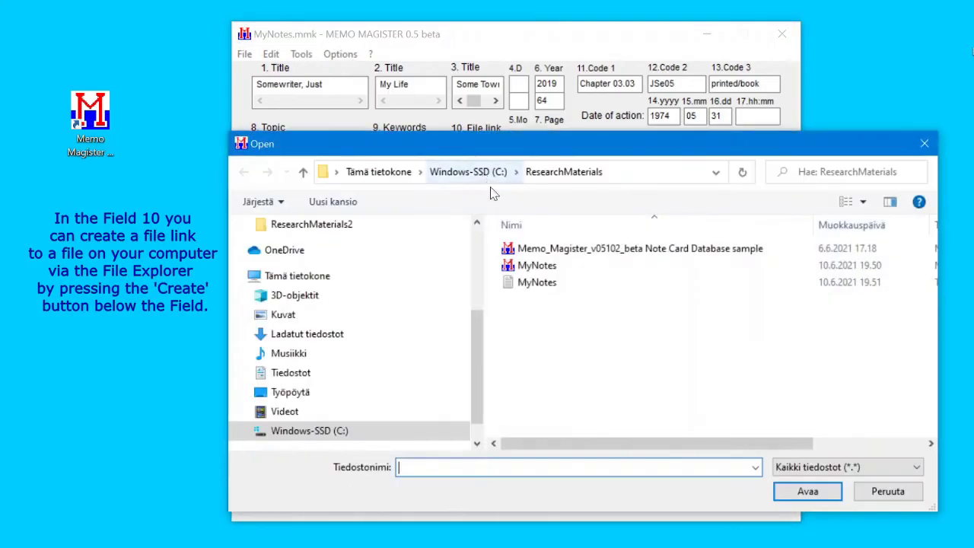
pyautogui.click(542, 288)
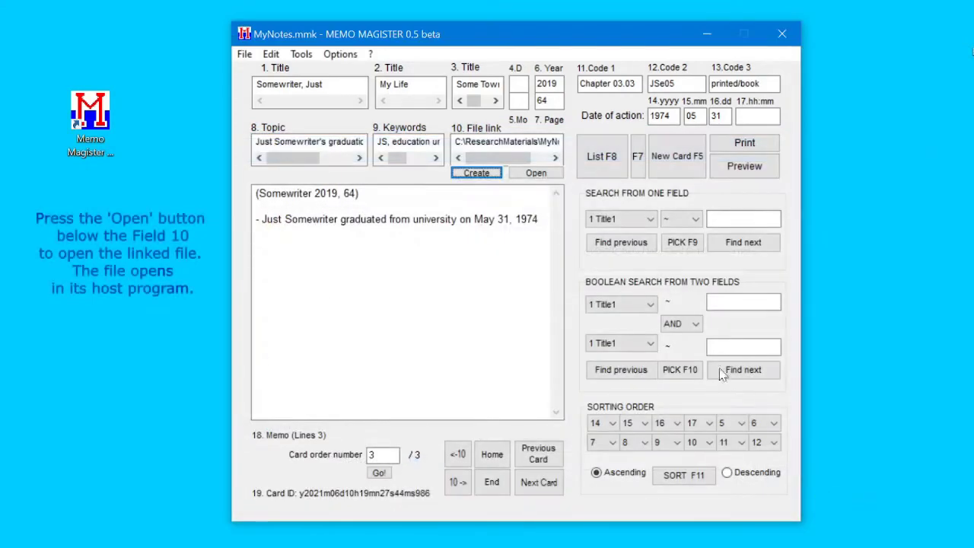
pyautogui.moveTo(490, 158); pyautogui.dragTo(533, 171)
# Open the linked MyNotes text file from the card, view its listing in Notepad, and close it
pyautogui.click(536, 173)
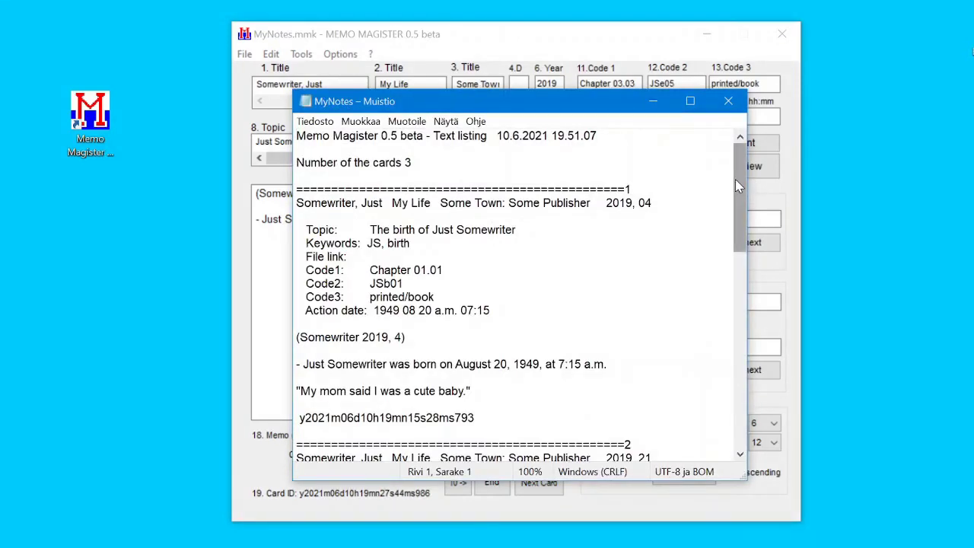
pyautogui.moveTo(737, 186)
pyautogui.mouseDown()
pyautogui.moveTo(745, 396)
pyautogui.moveTo(752, 177)
pyautogui.mouseUp()
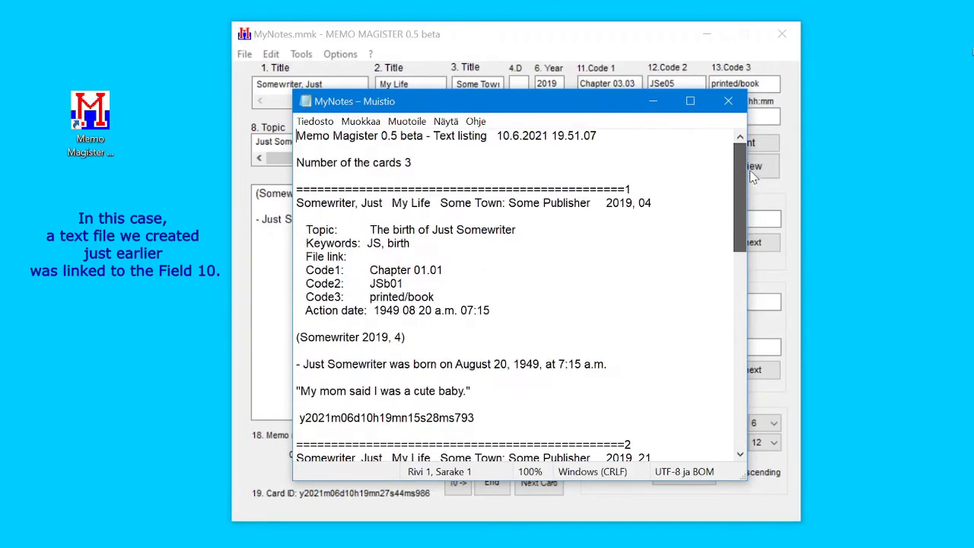
pyautogui.click(732, 102)
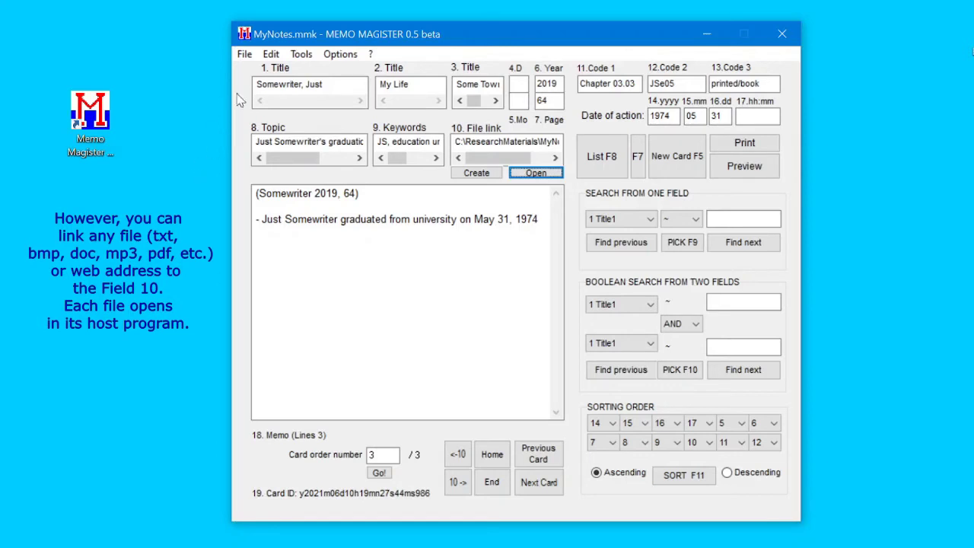
# Close the MyNotes card file and open the Memo_Magister_v05102_beta Note Card Database sample from the ResearchMaterials folder
pyautogui.click(244, 54)
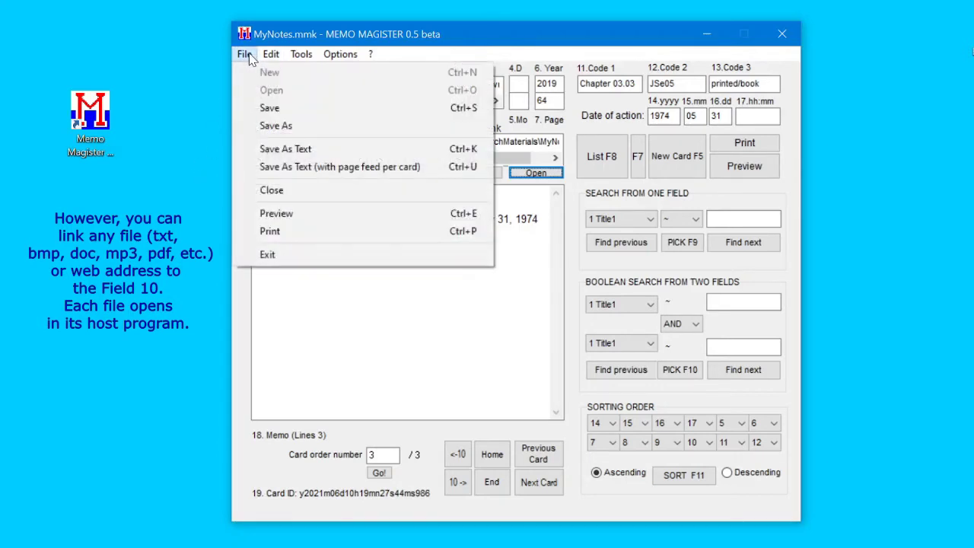
pyautogui.click(281, 187)
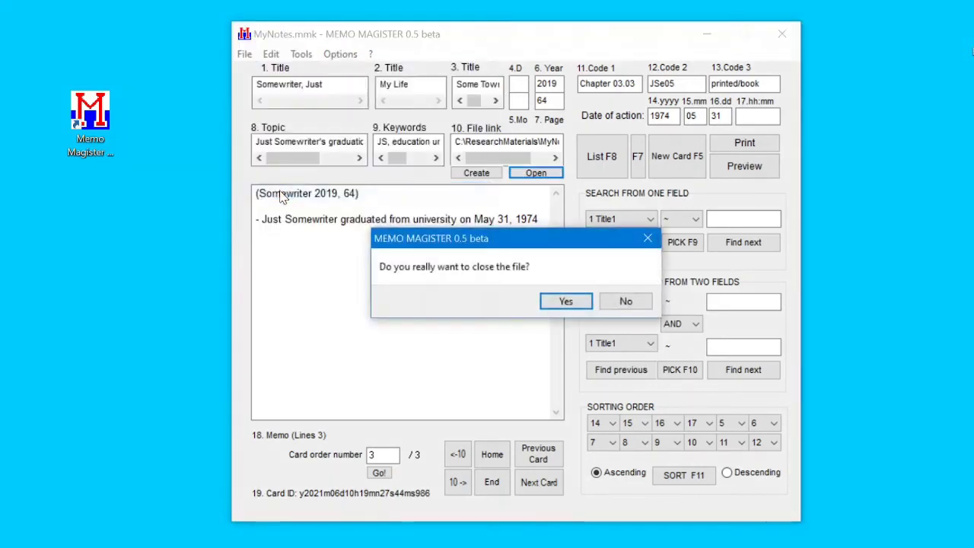
pyautogui.click(569, 302)
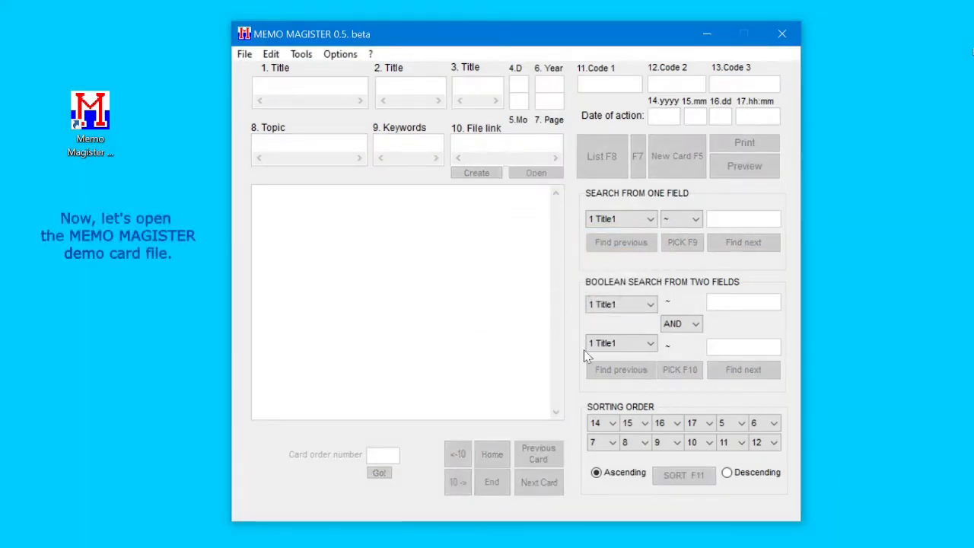
pyautogui.click(244, 54)
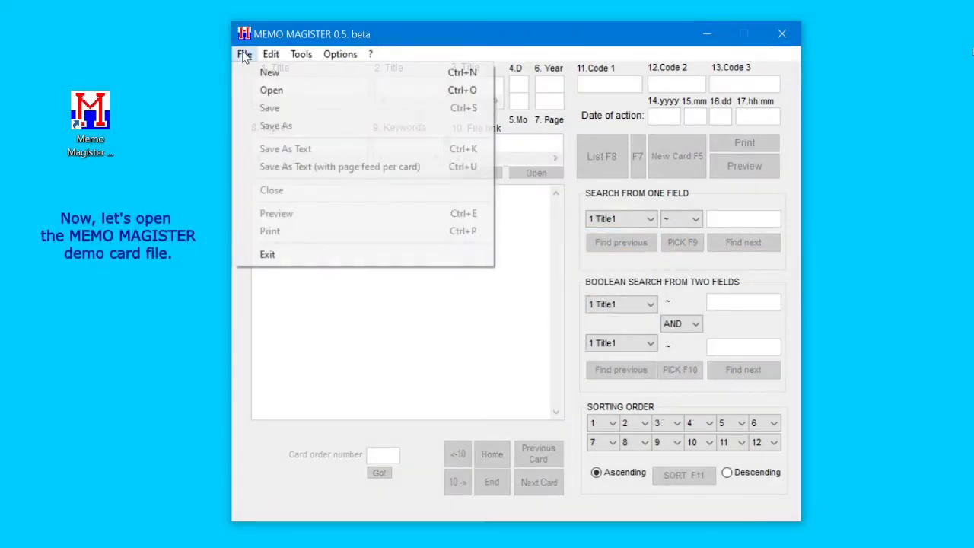
pyautogui.click(270, 91)
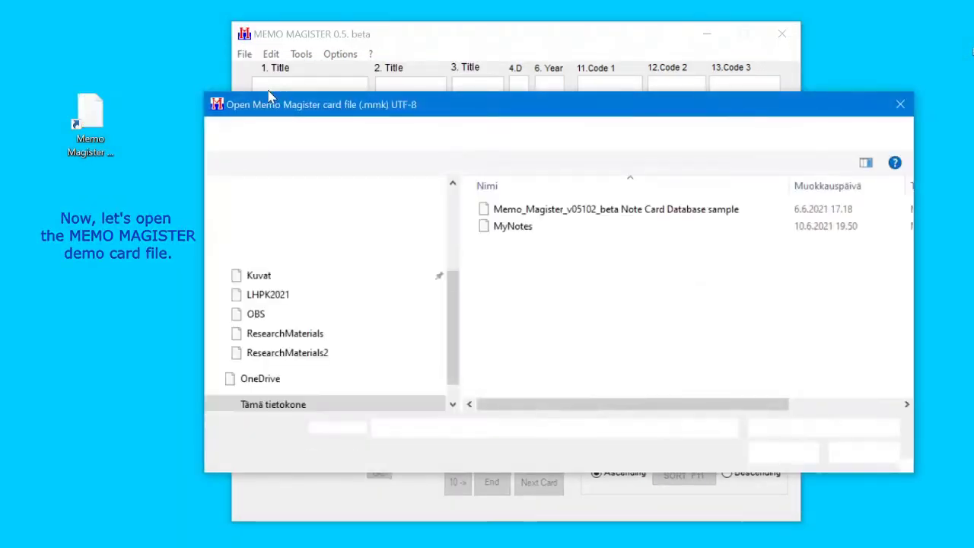
pyautogui.click(558, 213)
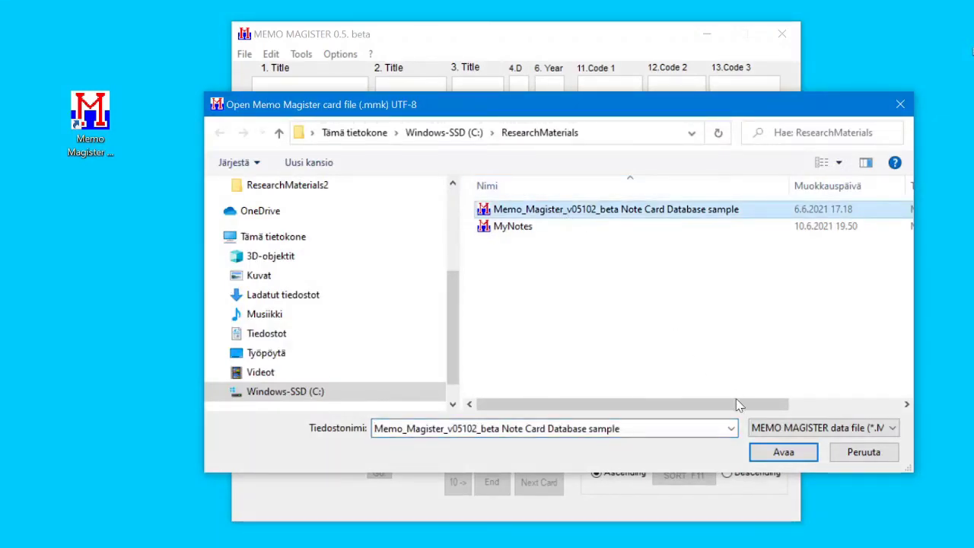
pyautogui.click(771, 454)
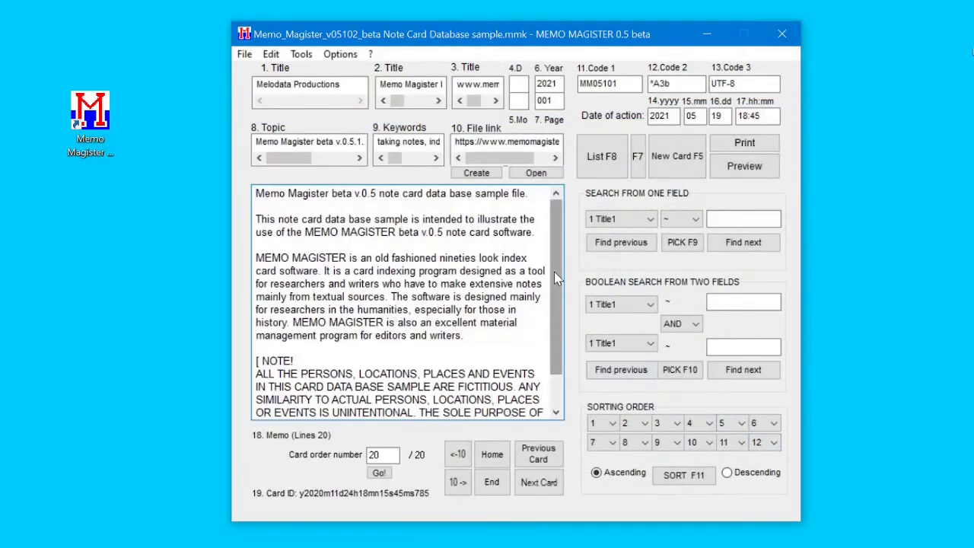
# Read the memo on the last sample card, go to the first card, and browse forward to card 7
pyautogui.moveTo(554, 272); pyautogui.dragTo(564, 340)
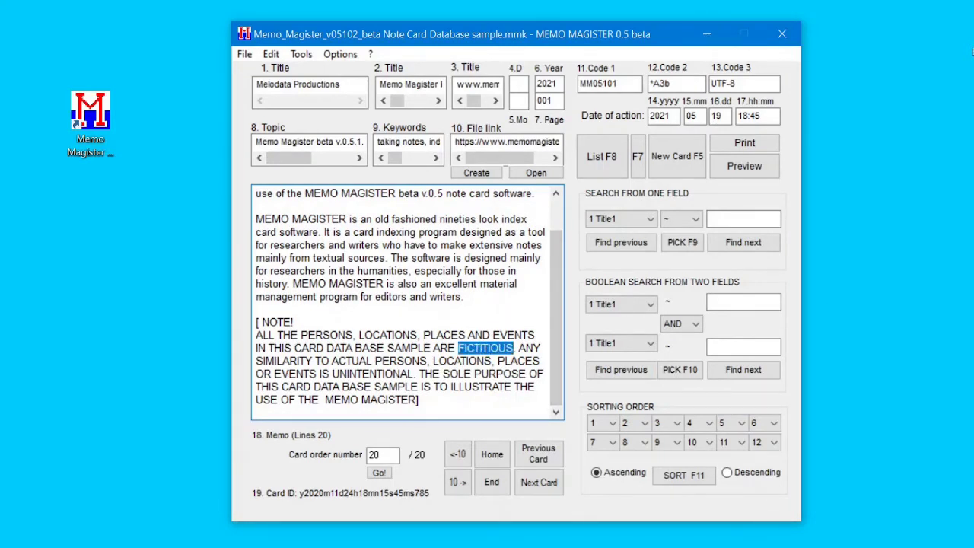
pyautogui.moveTo(561, 305); pyautogui.dragTo(563, 270)
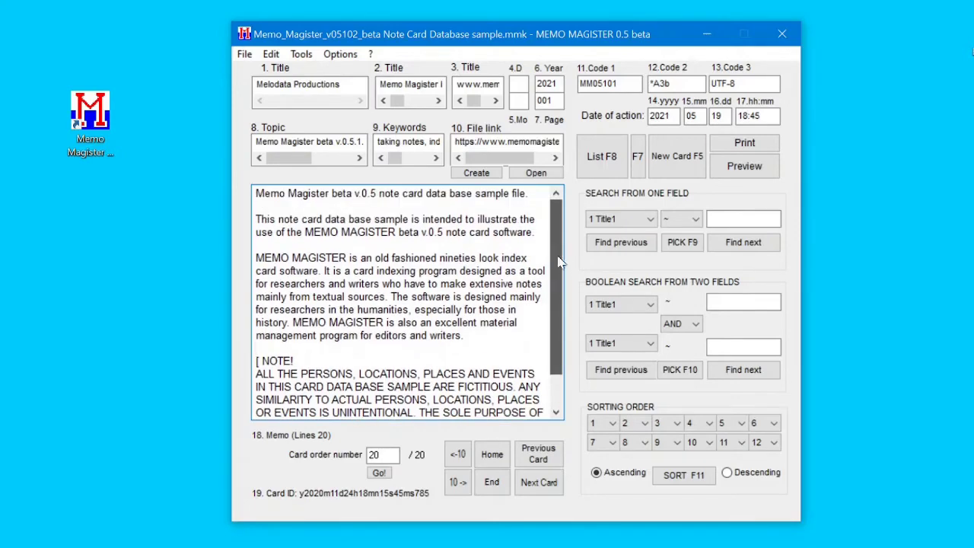
pyautogui.click(492, 455)
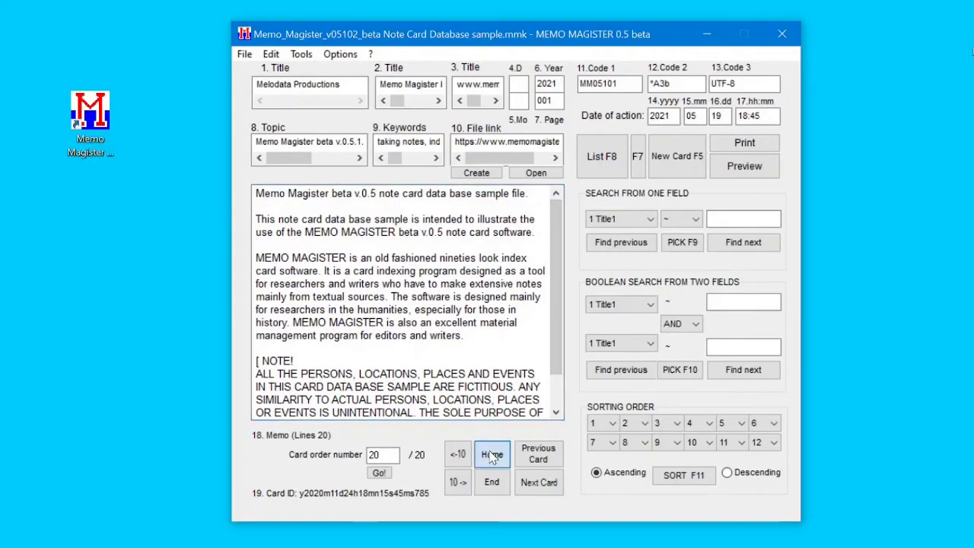
pyautogui.click(544, 490)
pyautogui.click(544, 489)
pyautogui.click(544, 489)
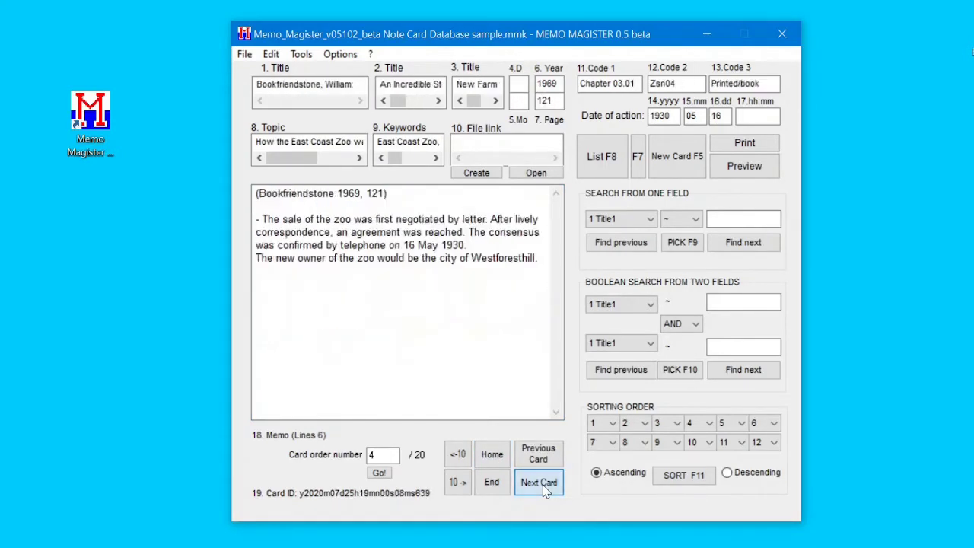
pyautogui.click(544, 489)
pyautogui.click(545, 489)
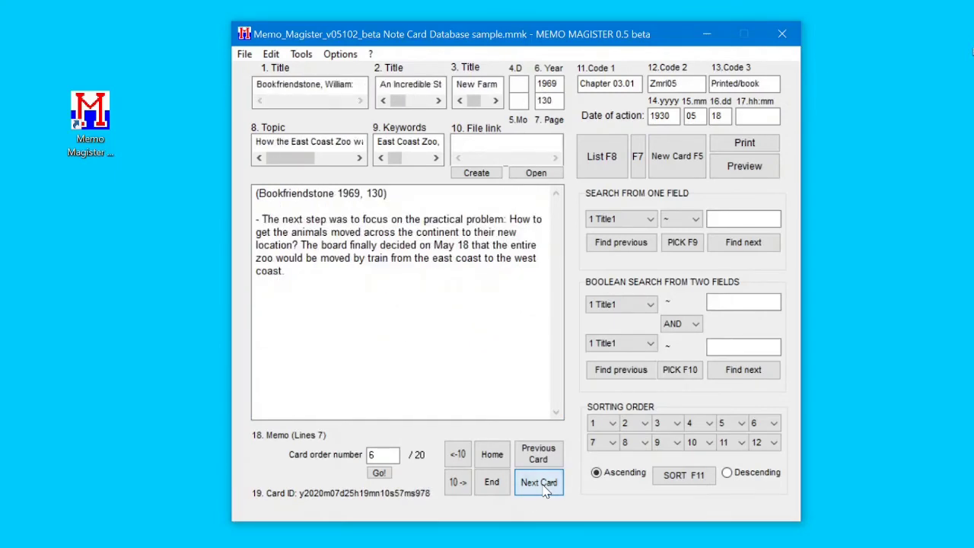
pyautogui.click(545, 489)
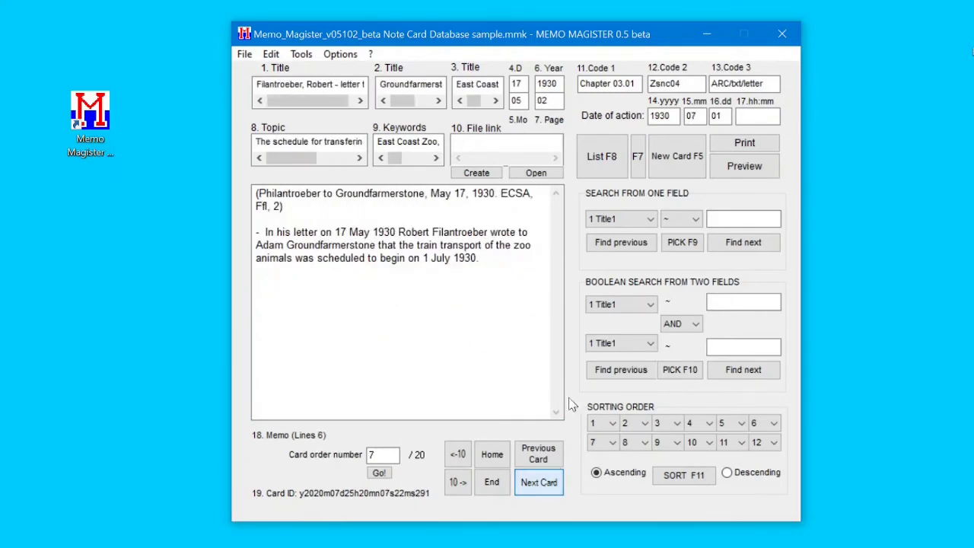
# List all sample cards, read the listing through to its end, and open its print preview in a narrower window
pyautogui.click(608, 161)
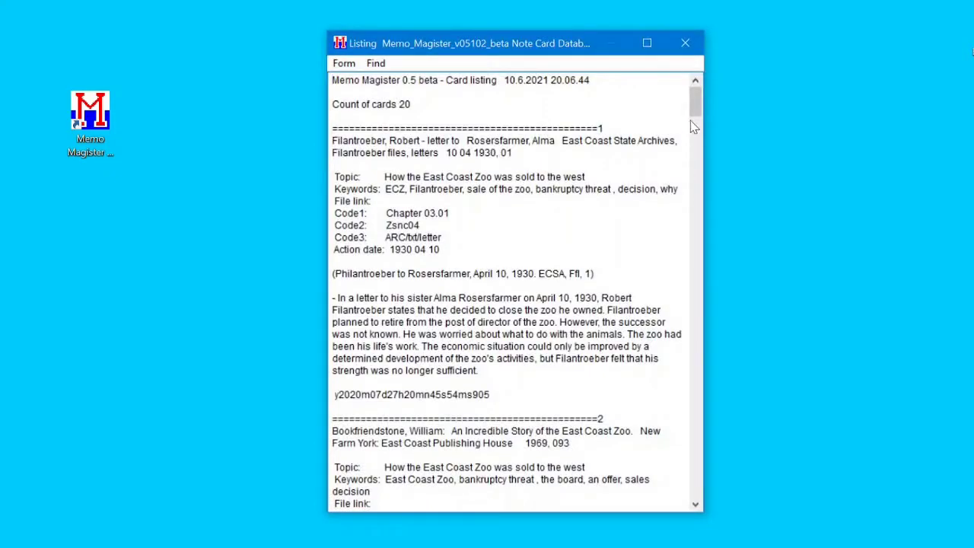
pyautogui.moveTo(700, 102); pyautogui.dragTo(689, 493)
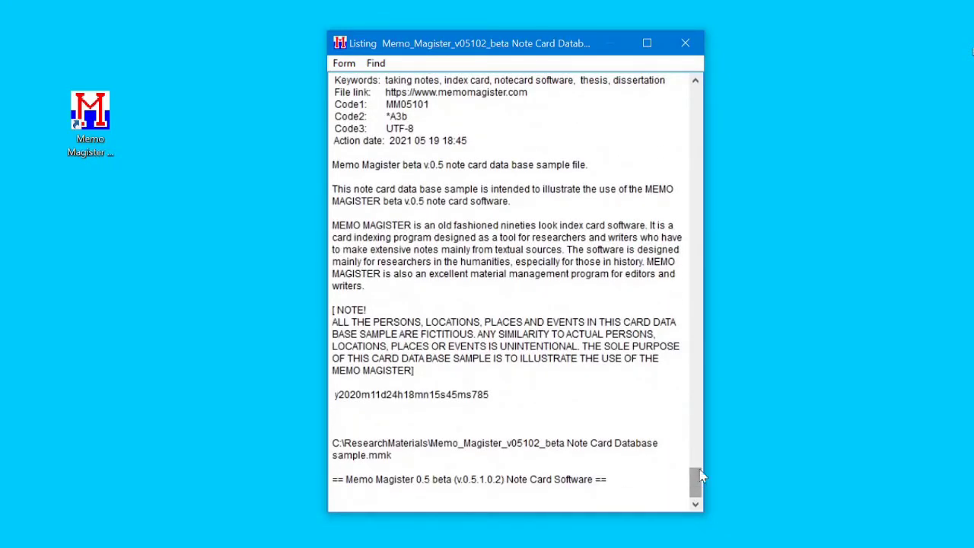
pyautogui.click(346, 64)
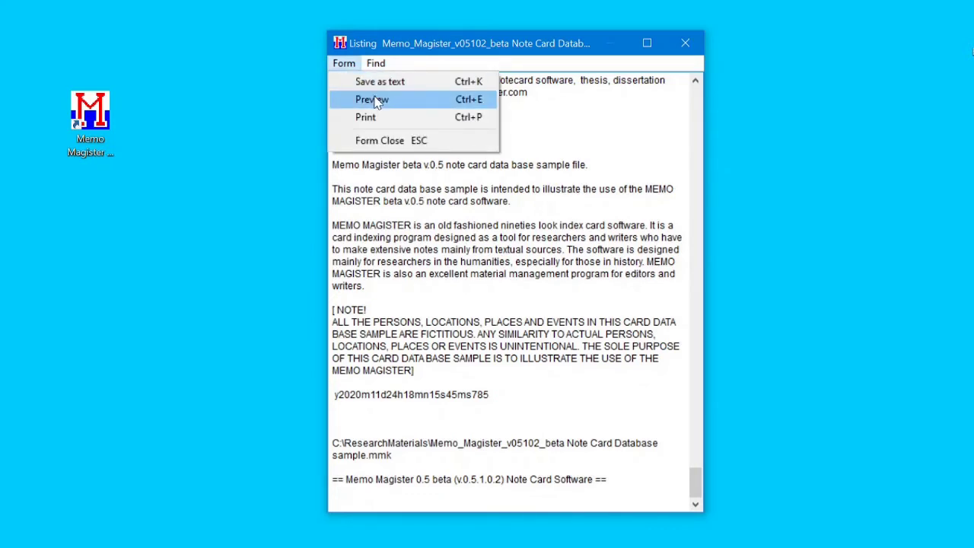
pyautogui.click(373, 100)
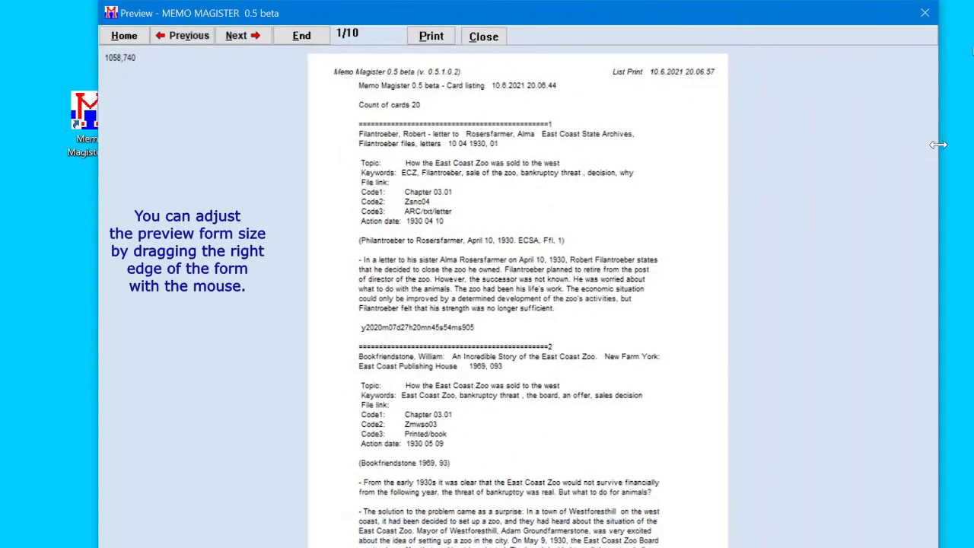
pyautogui.moveTo(937, 144); pyautogui.dragTo(868, 162)
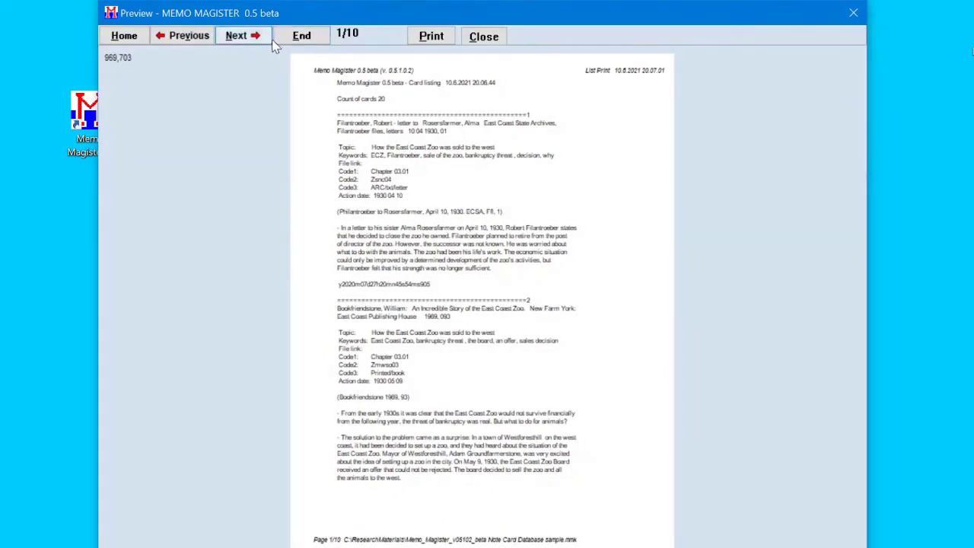
# Check the preview from its last page back to page 6, and close the preview and the listing
pyautogui.click(303, 38)
pyautogui.click(190, 44)
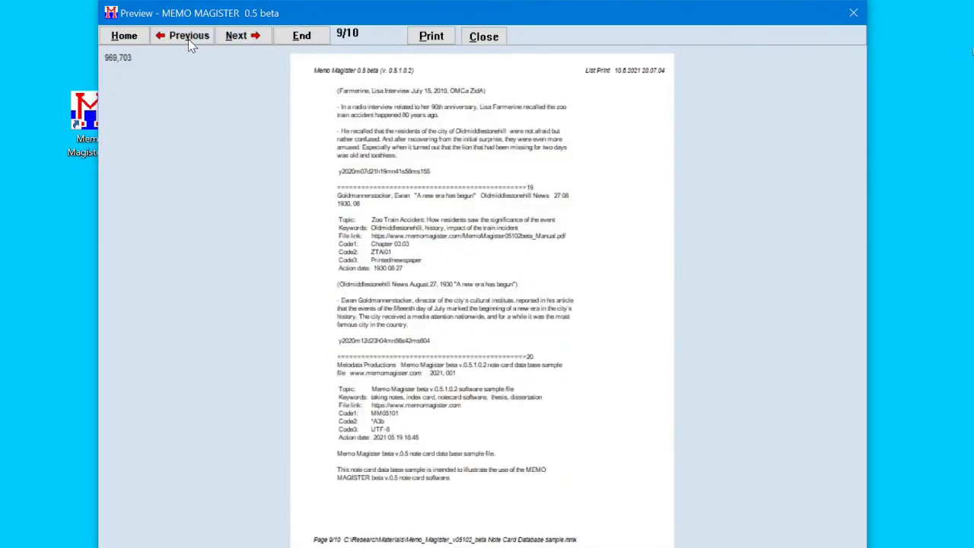
pyautogui.click(190, 43)
pyautogui.click(192, 46)
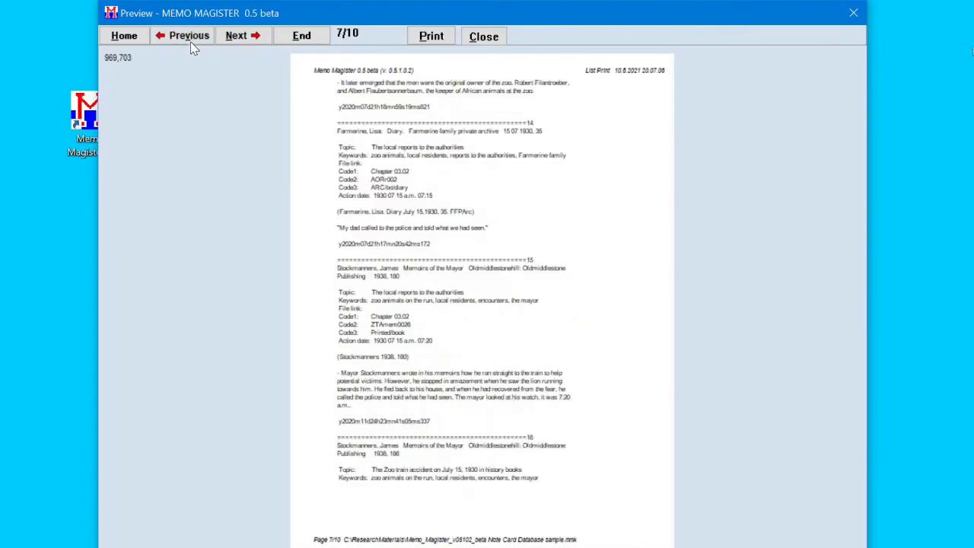
pyautogui.click(191, 46)
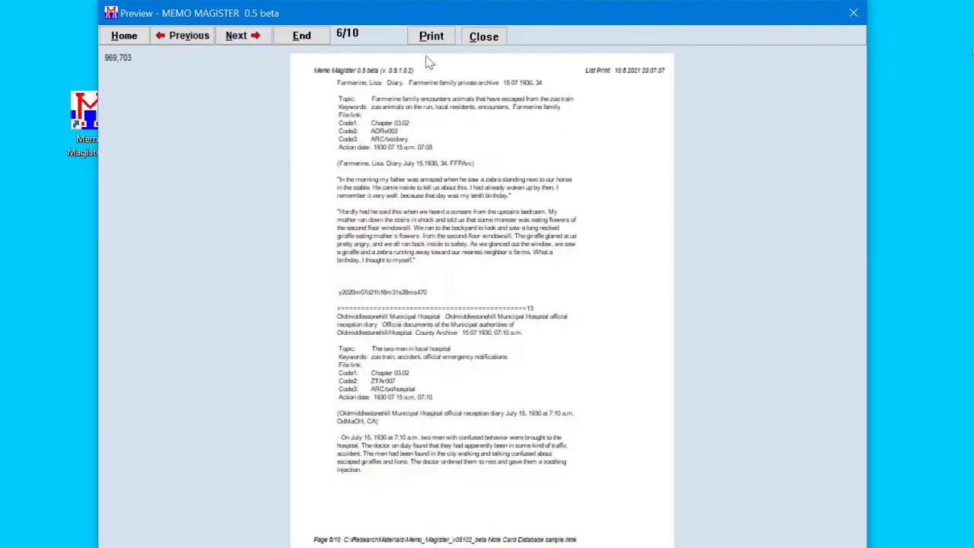
pyautogui.click(484, 37)
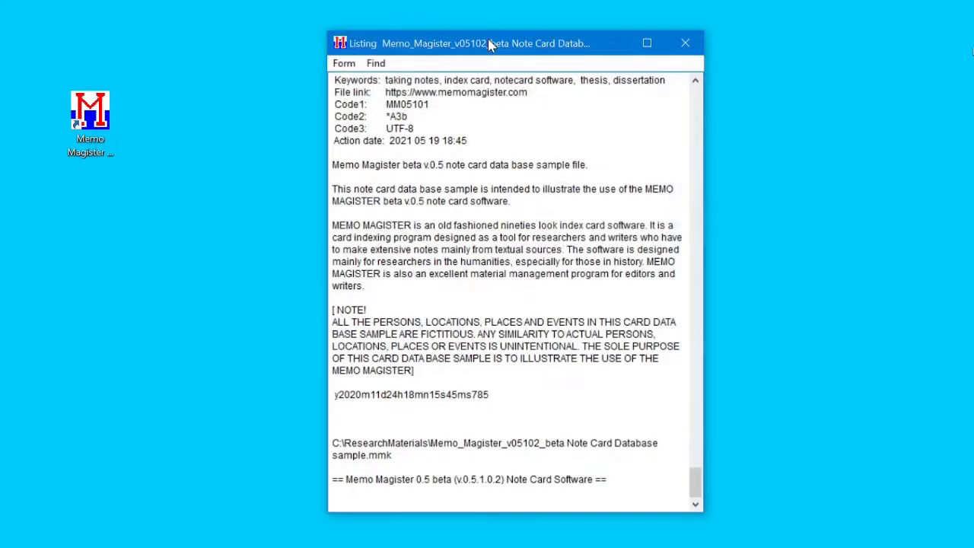
pyautogui.click(687, 44)
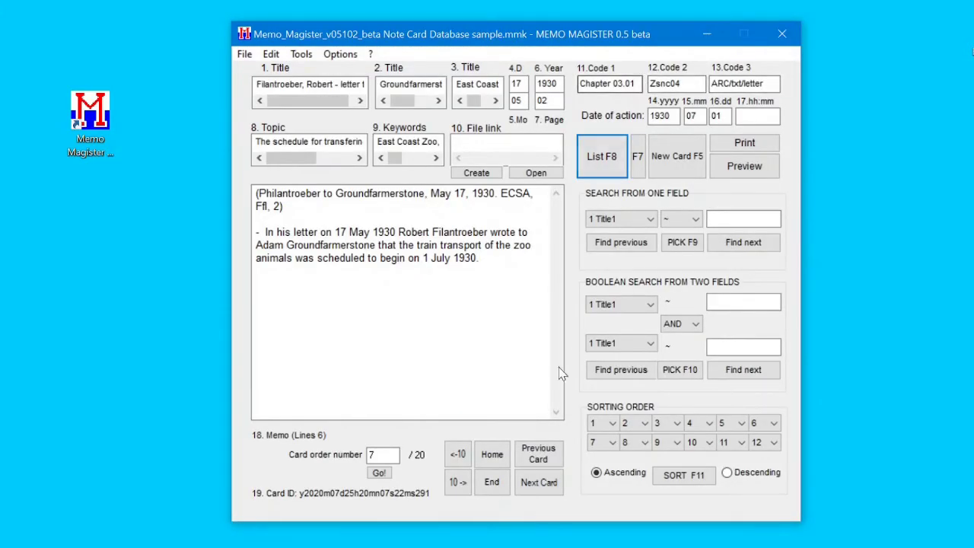
# Browse back four cards from card 7 and go to the last card of the sample file
pyautogui.click(549, 455)
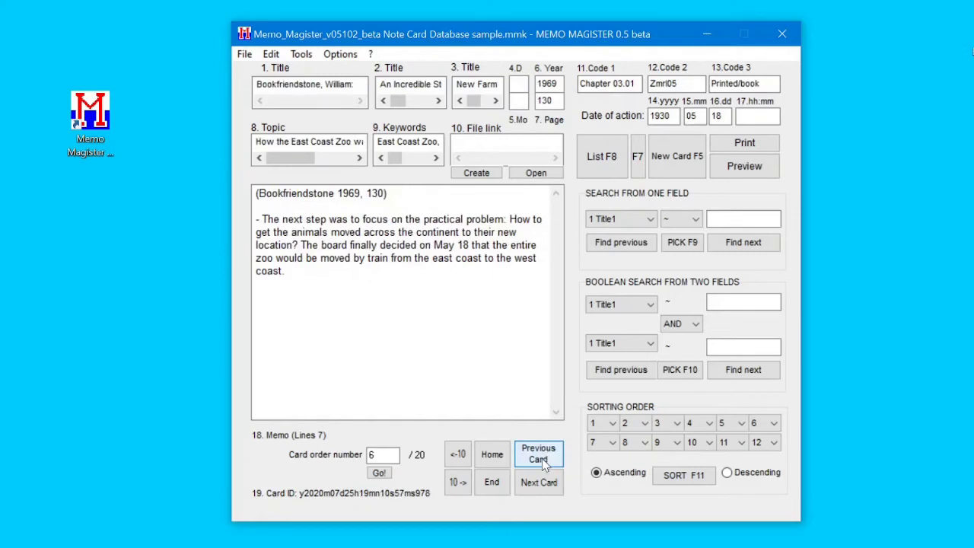
pyautogui.click(542, 460)
pyautogui.click(543, 460)
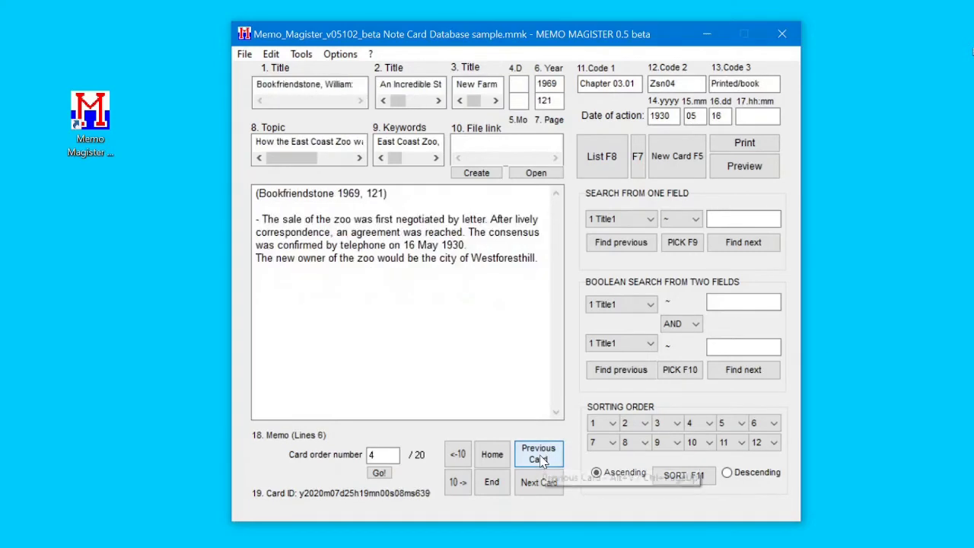
pyautogui.click(543, 461)
pyautogui.click(492, 481)
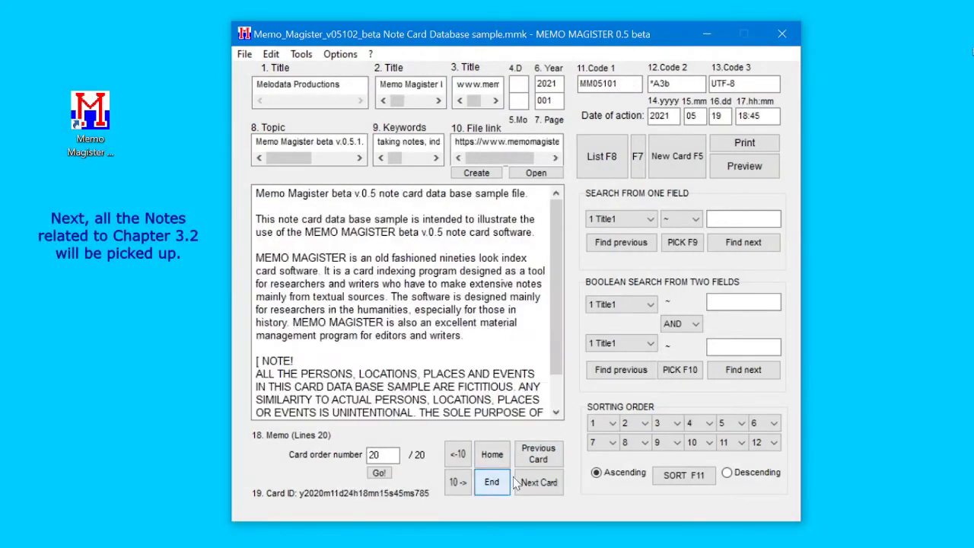
# Go back to card 18 and copy its Code 1 value "Chapter 03.02" into the single-field search
pyautogui.click(537, 464)
pyautogui.click(539, 460)
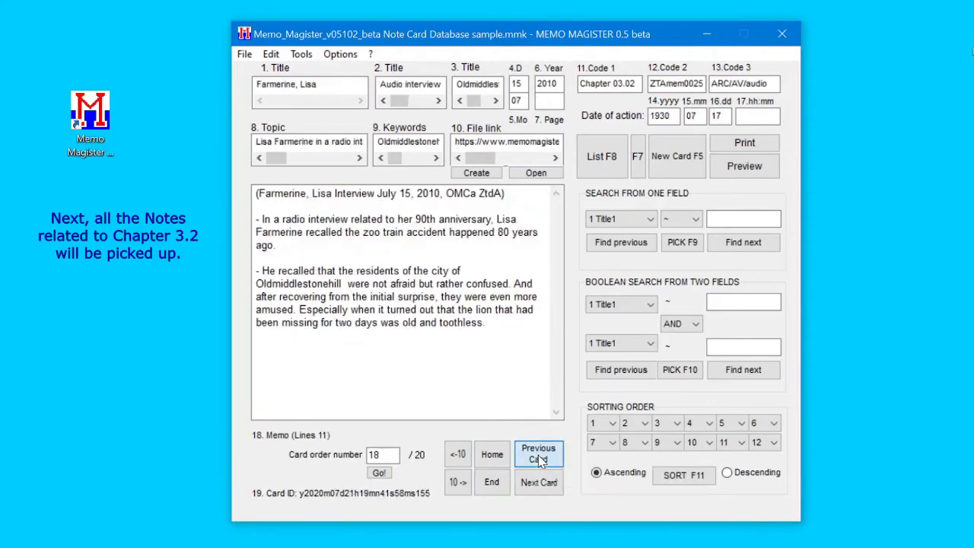
pyautogui.click(632, 84)
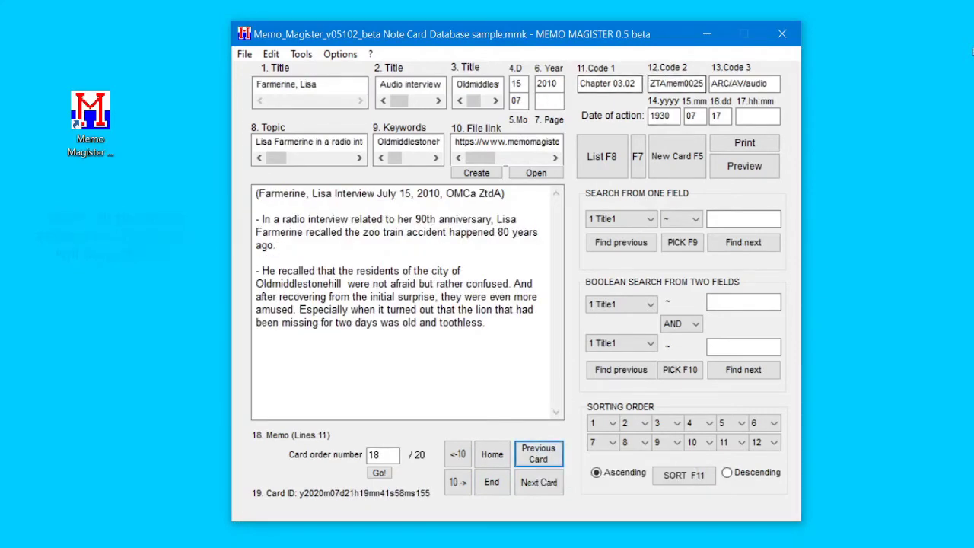
pyautogui.moveTo(636, 83); pyautogui.dragTo(596, 84)
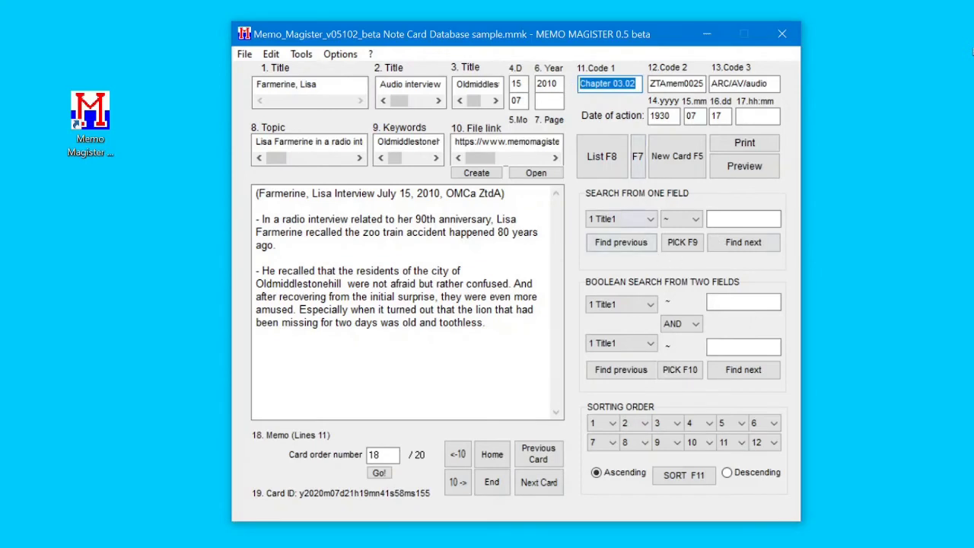
pyautogui.hotkey('ctrl', 'c')
pyautogui.click(730, 220)
pyautogui.hotkey('ctrl', 'v')
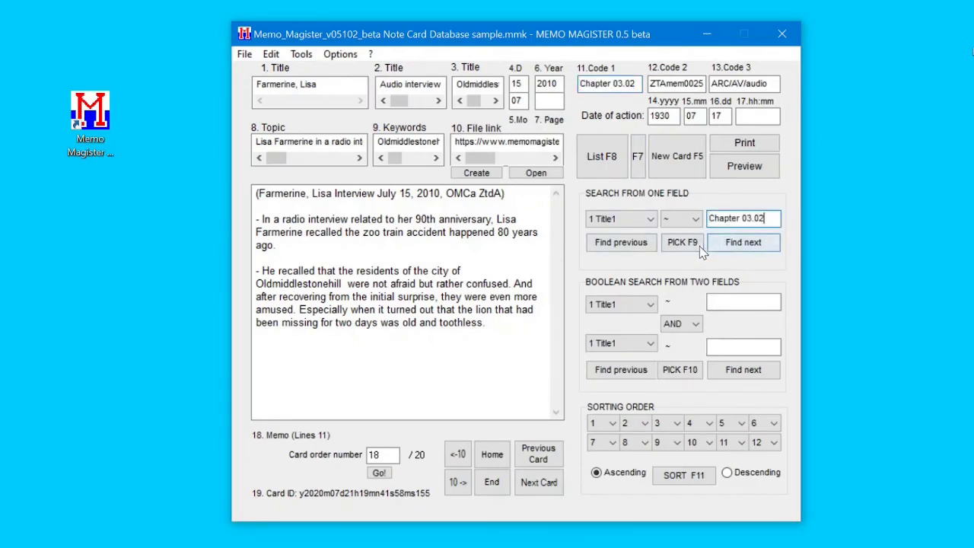
# Set the search field to 11 Code1, pick the matching cards, and shift the picked cards window off the main form
pyautogui.click(650, 219)
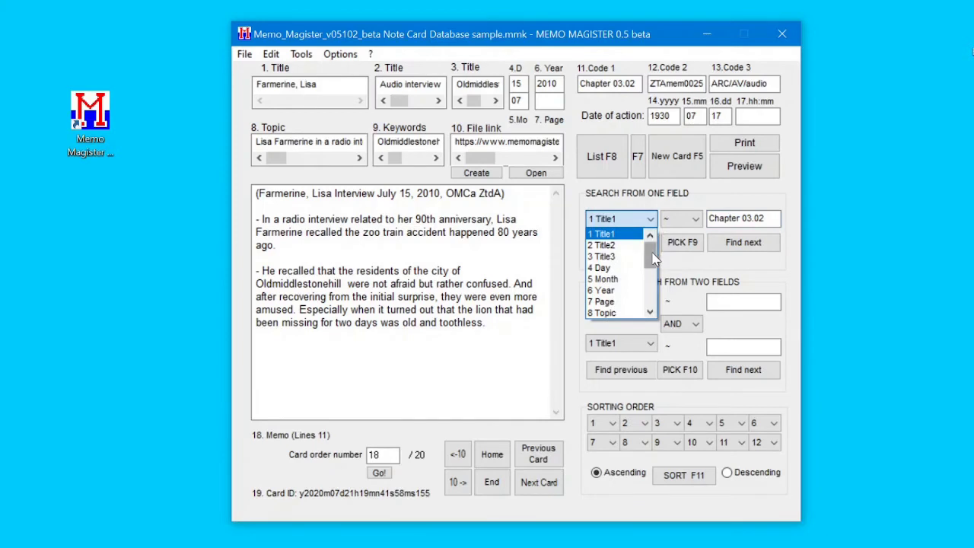
pyautogui.moveTo(652, 258); pyautogui.dragTo(652, 276)
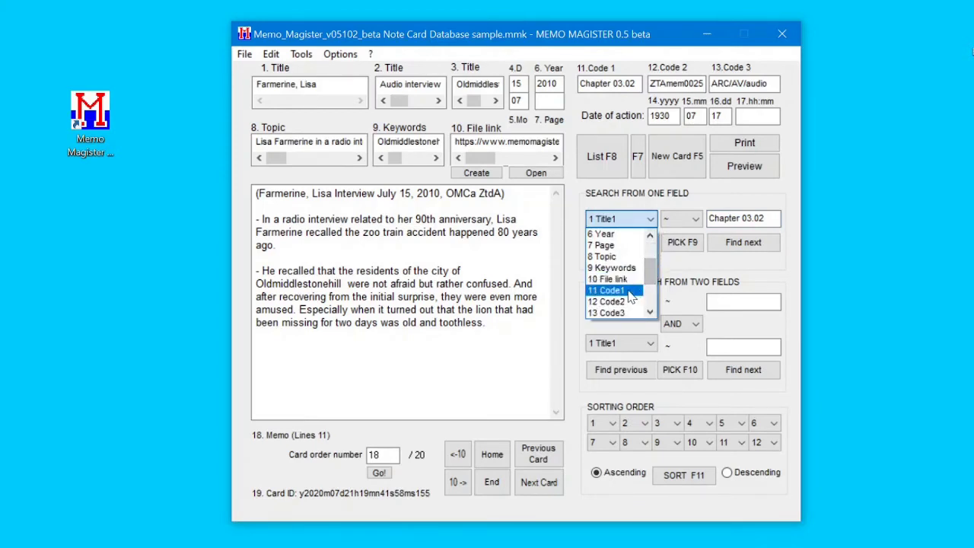
pyautogui.click(628, 296)
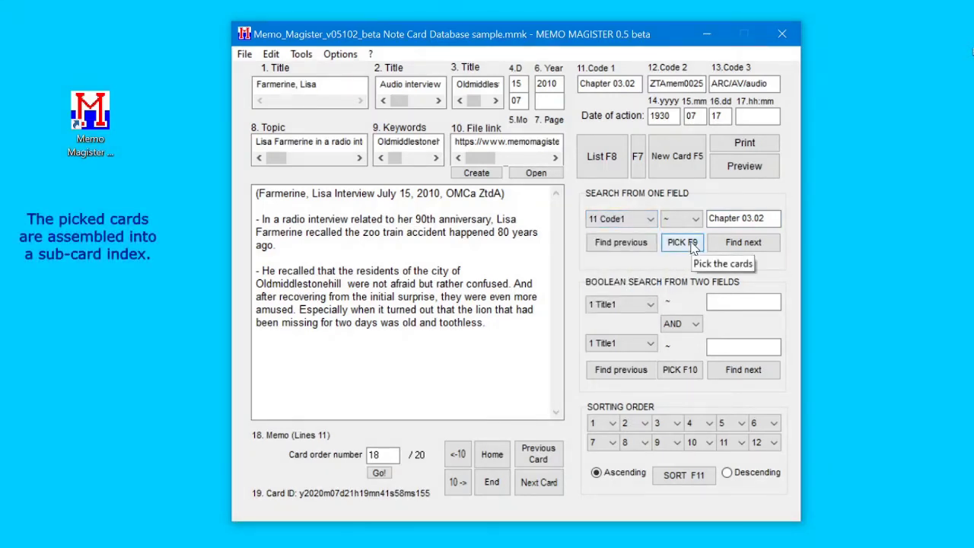
pyautogui.click(692, 247)
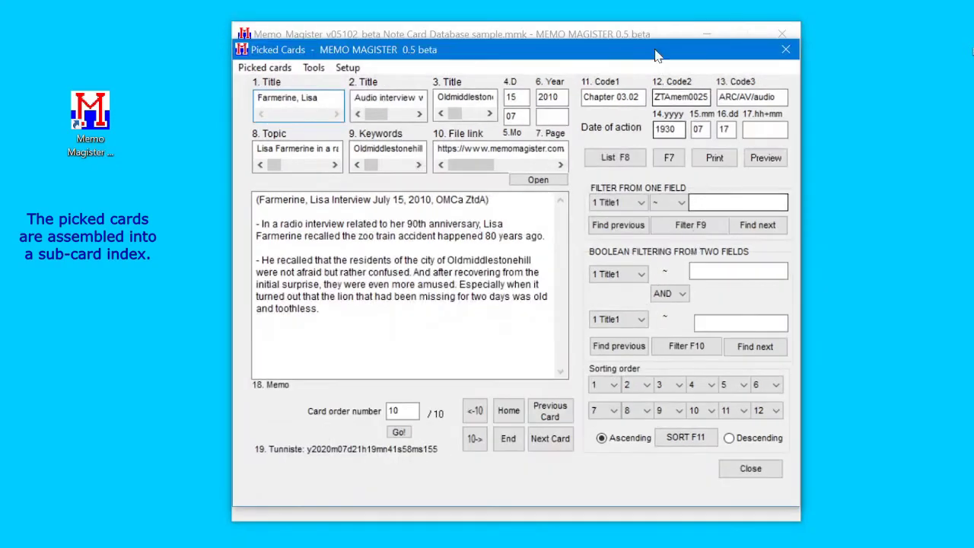
pyautogui.moveTo(645, 56); pyautogui.dragTo(587, 57)
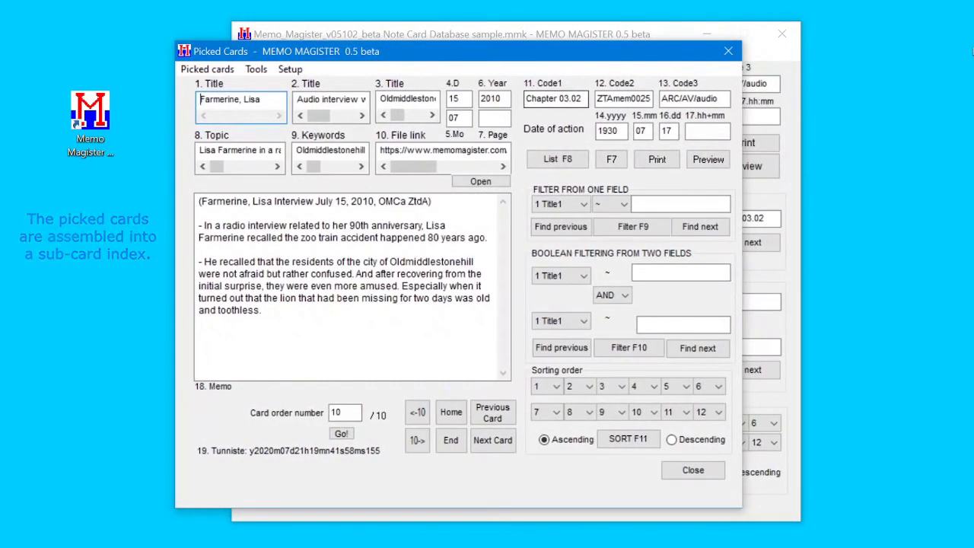
# Check the Code1 value of the picked card, go to the first picked card, and browse forward to card 5
pyautogui.press('Tab')
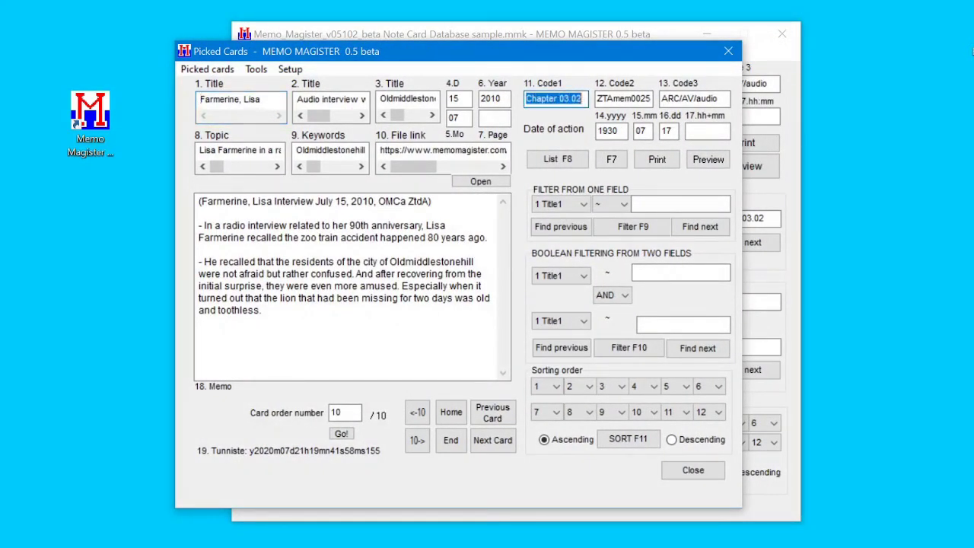
pyautogui.click(553, 98)
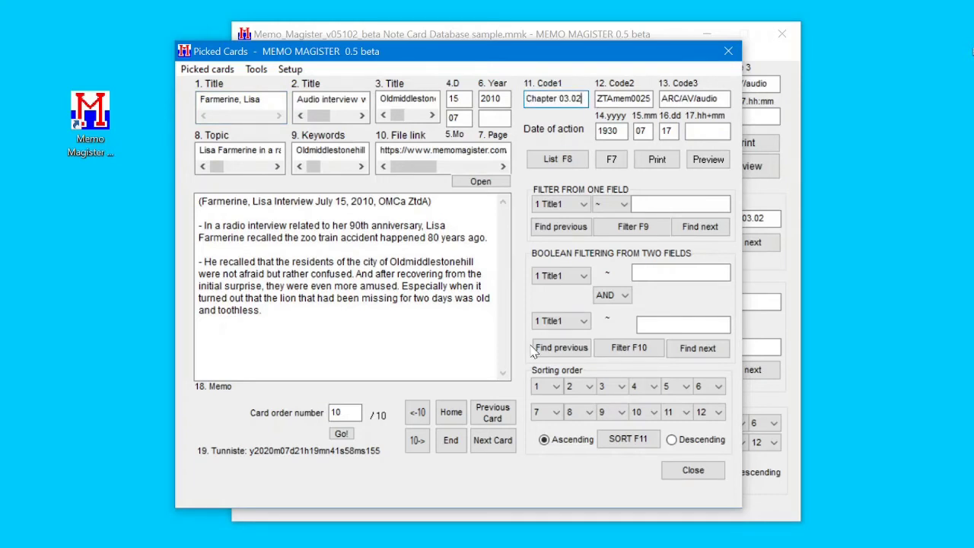
pyautogui.click(450, 412)
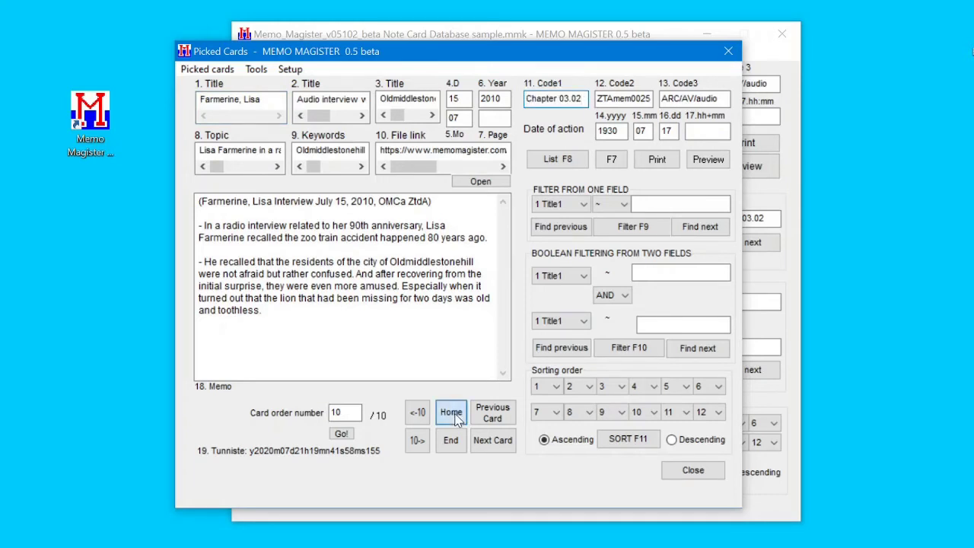
pyautogui.click(493, 441)
pyautogui.click(494, 442)
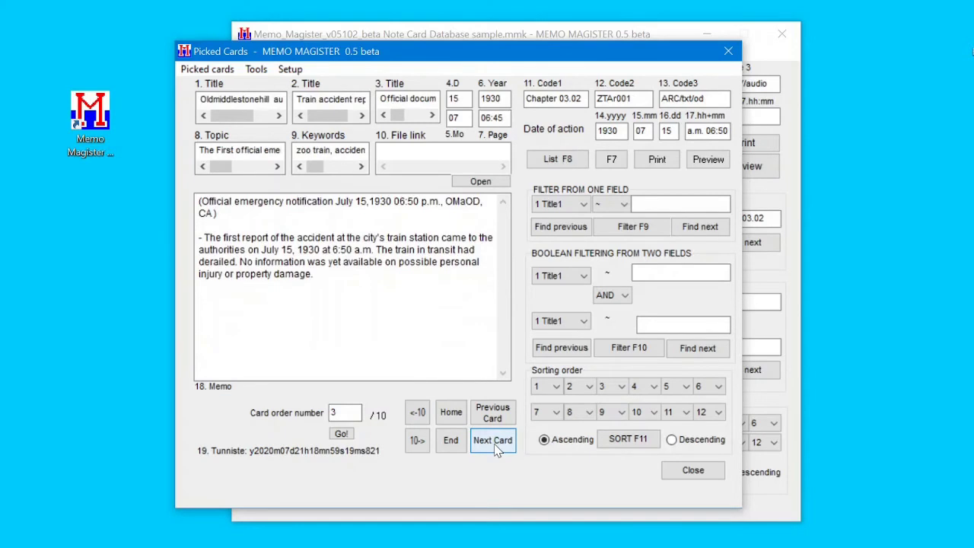
pyautogui.click(494, 442)
pyautogui.click(494, 443)
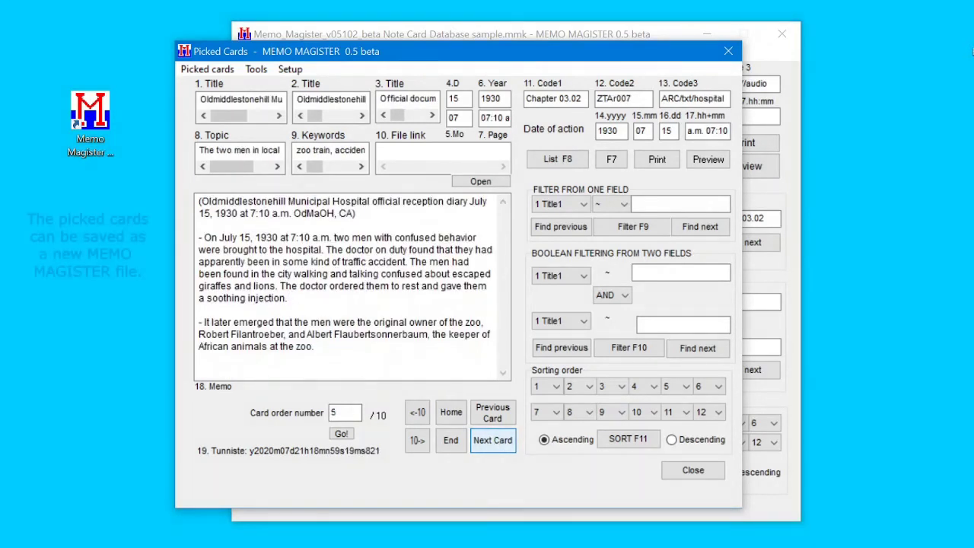
# Save the picked cards as a card file named PickedCardsChapter03_02 in the ResearchMaterials folder
pyautogui.click(205, 70)
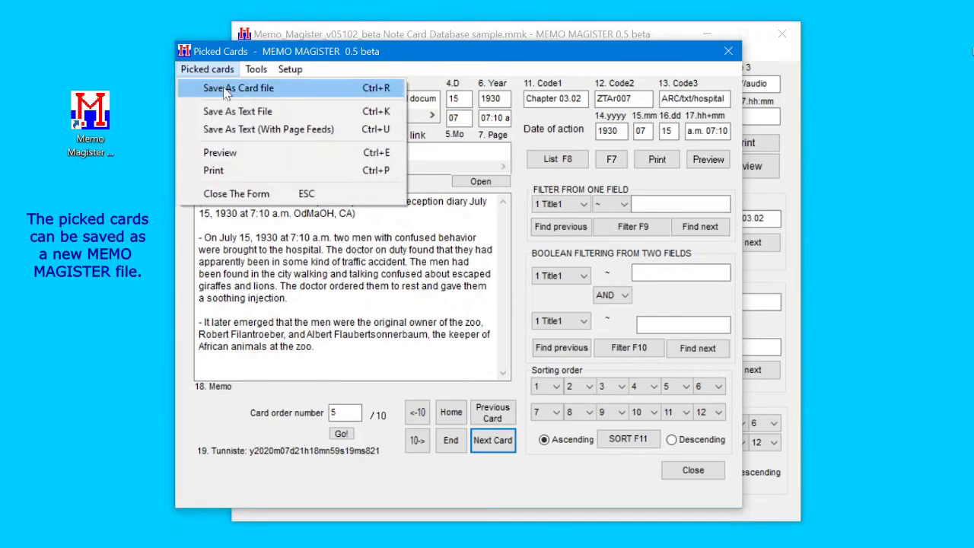
pyautogui.click(225, 89)
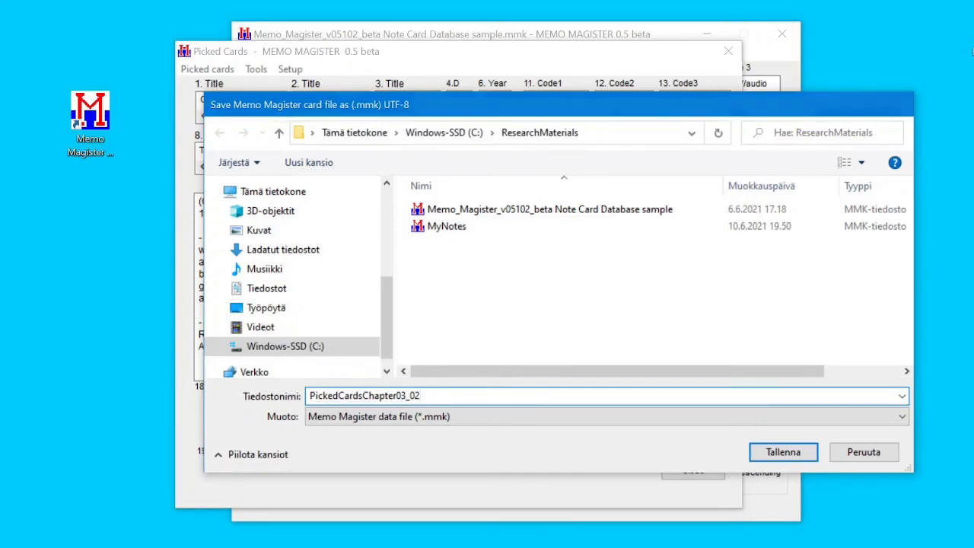
pyautogui.press('Return')
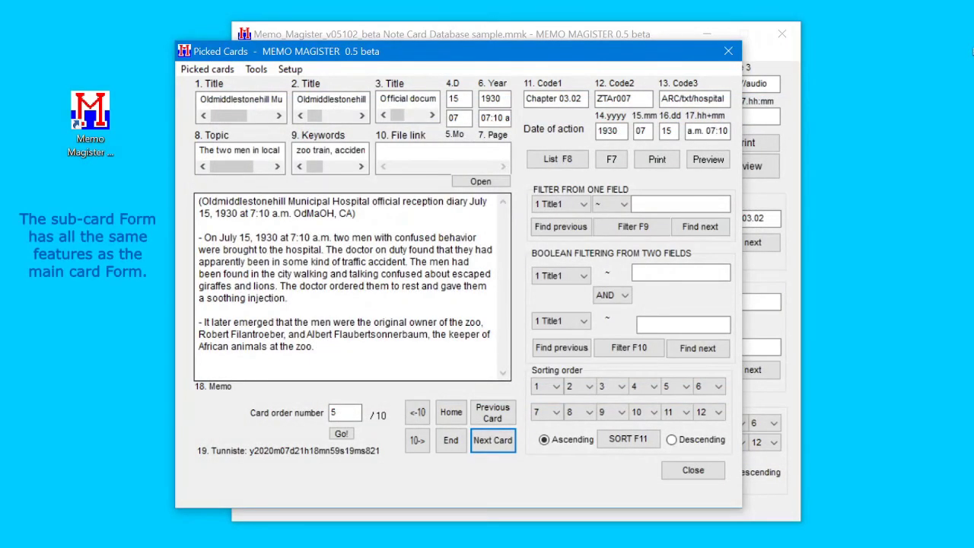
# Browse the picked cards back to card 3 and forward again to card 4
pyautogui.click(498, 417)
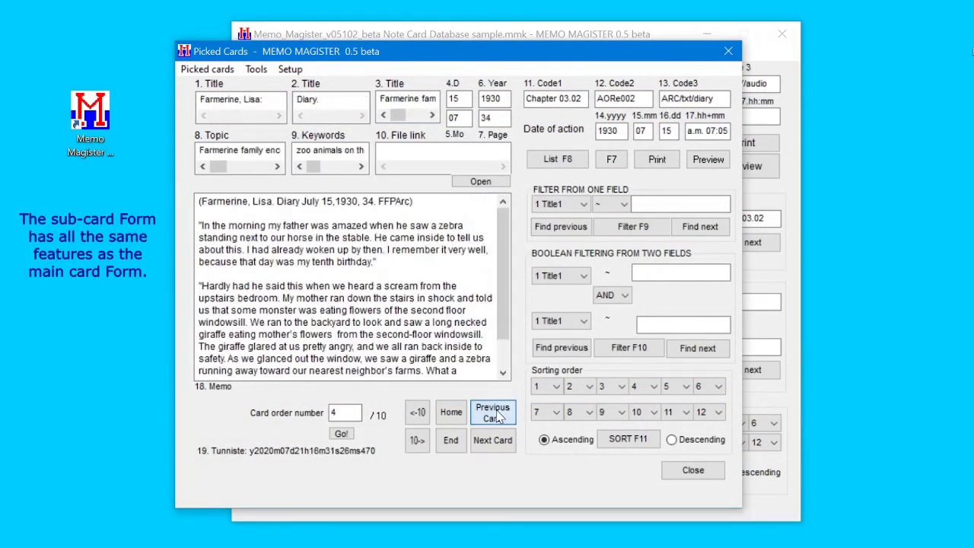
pyautogui.click(497, 417)
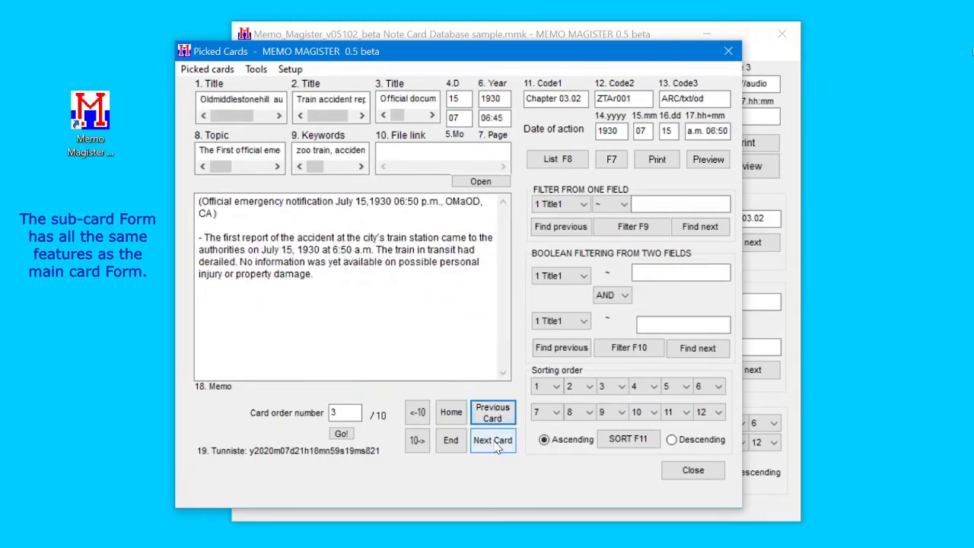
pyautogui.click(503, 437)
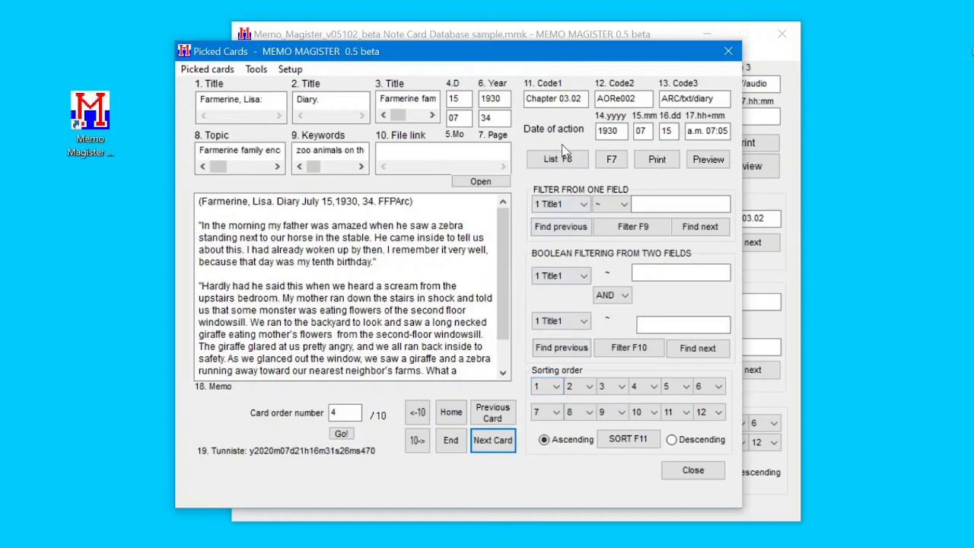
# List the picked cards, read the listing through to its end, and close it
pyautogui.click(569, 158)
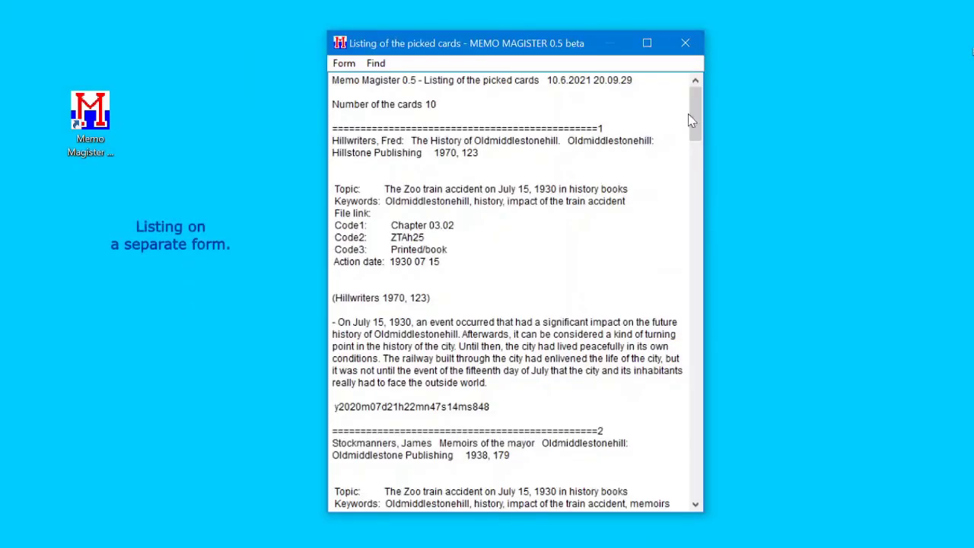
pyautogui.moveTo(690, 110); pyautogui.dragTo(667, 479)
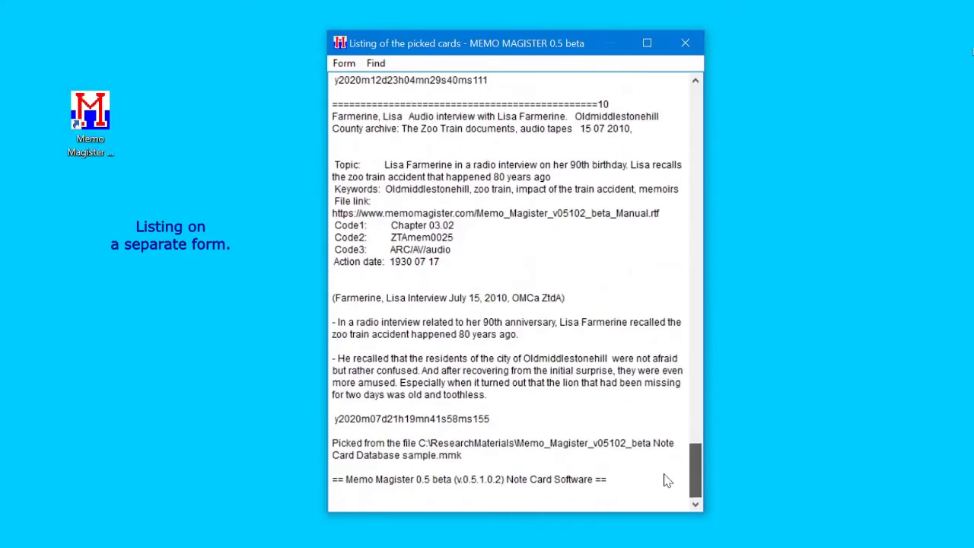
pyautogui.click(693, 50)
# Open the print preview of the picked cards, check its first and last pages, and close it
pyautogui.click(709, 159)
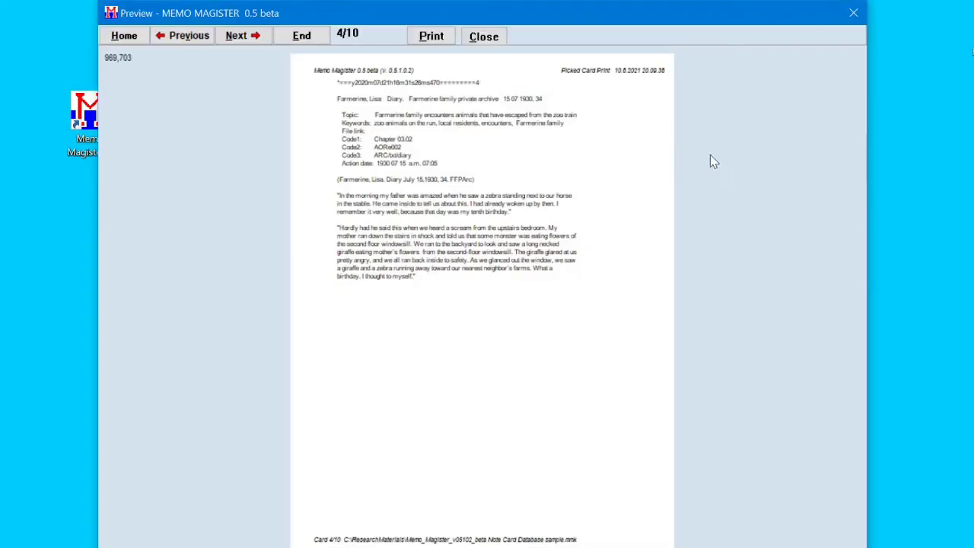
pyautogui.click(124, 35)
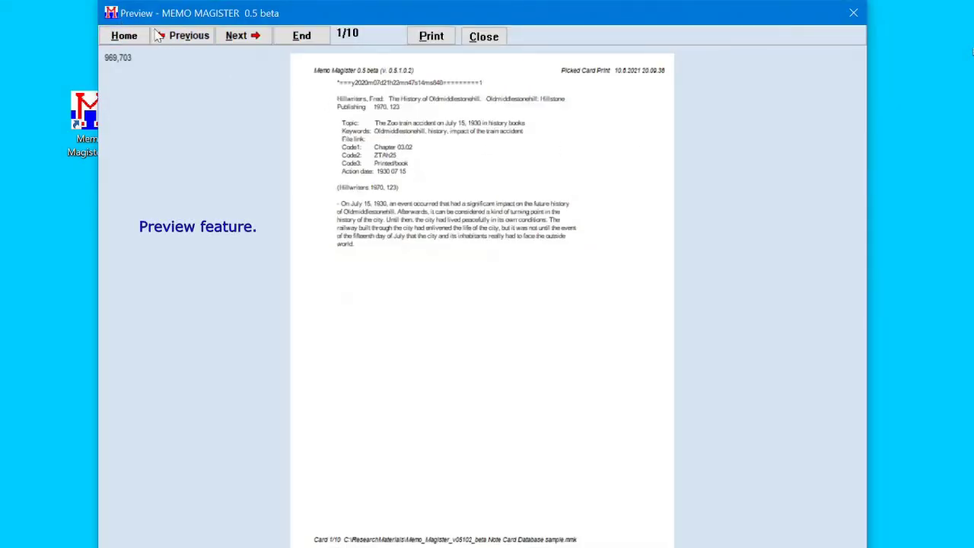
pyautogui.click(301, 38)
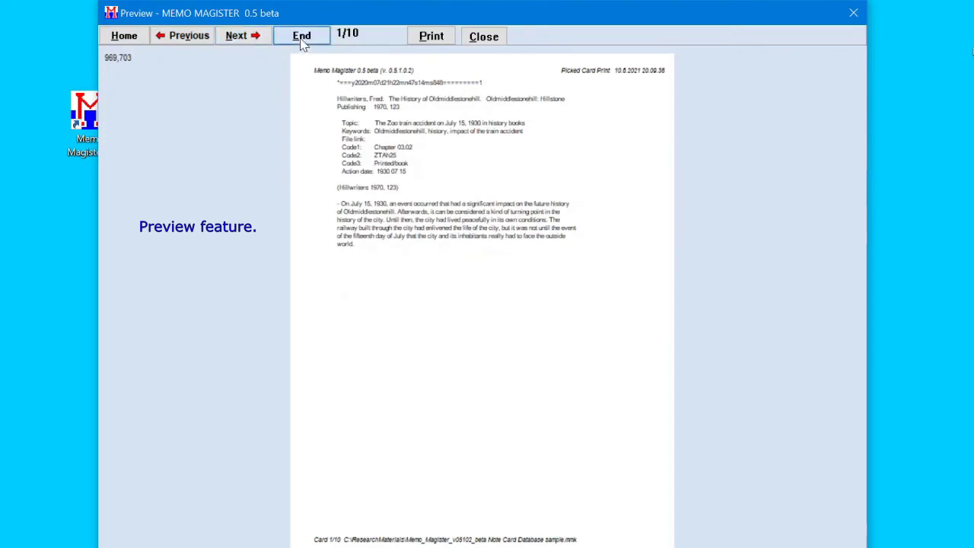
pyautogui.click(482, 36)
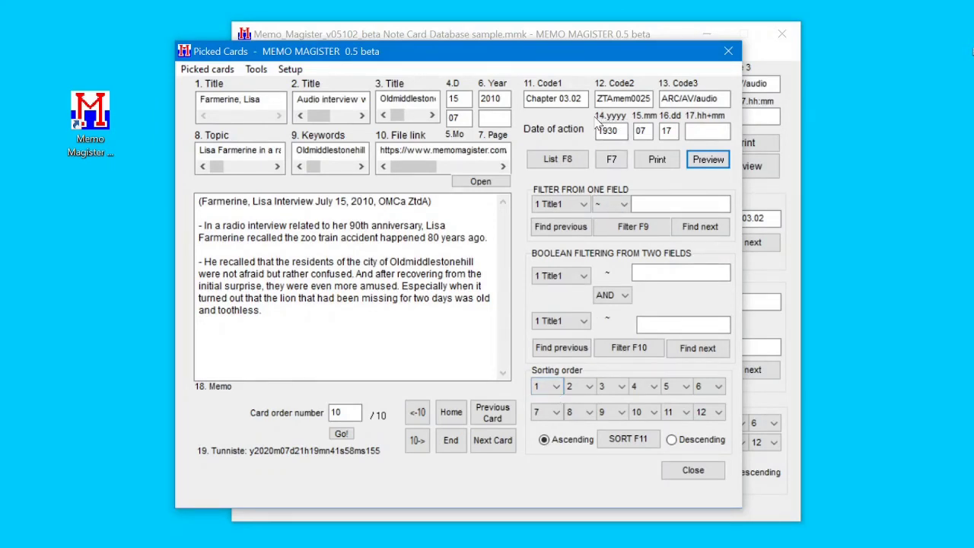
# Set the first two sorting keys of the picked cards to fields 14 and 15
pyautogui.click(556, 386)
pyautogui.moveTo(556, 415); pyautogui.dragTo(562, 449)
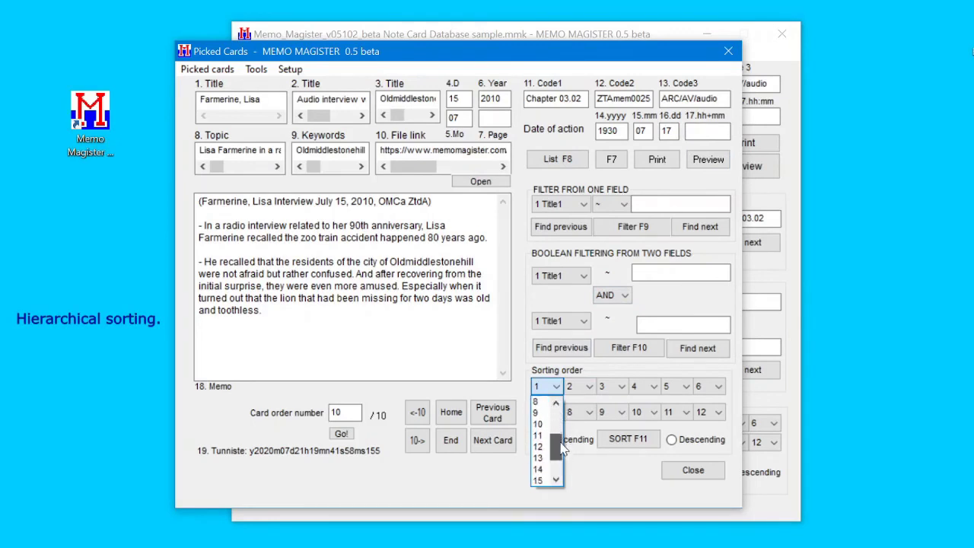
pyautogui.click(556, 435)
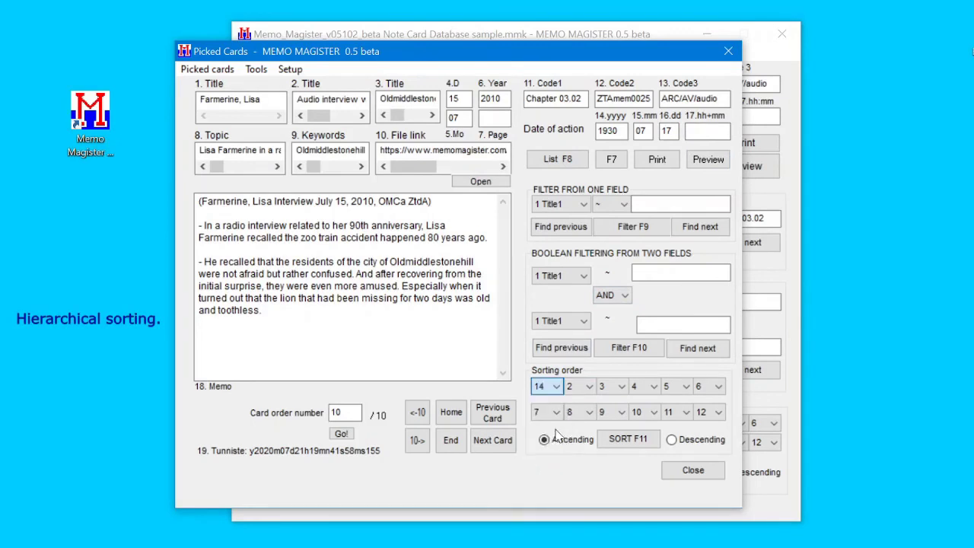
pyautogui.click(586, 386)
pyautogui.moveTo(590, 411); pyautogui.dragTo(592, 455)
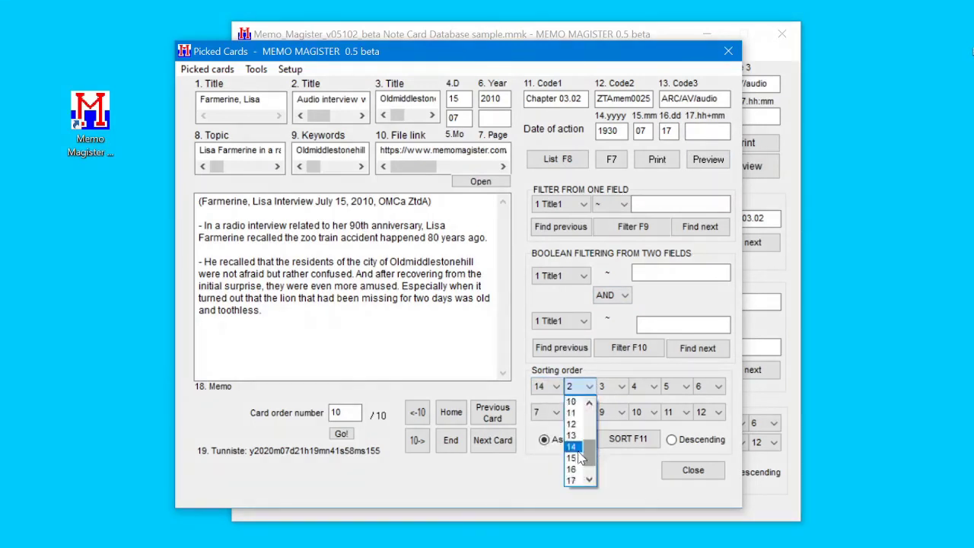
pyautogui.click(573, 468)
# Set the third and fourth sorting keys to fields 16 and 17 and sort the picked cards in ascending order
pyautogui.click(624, 387)
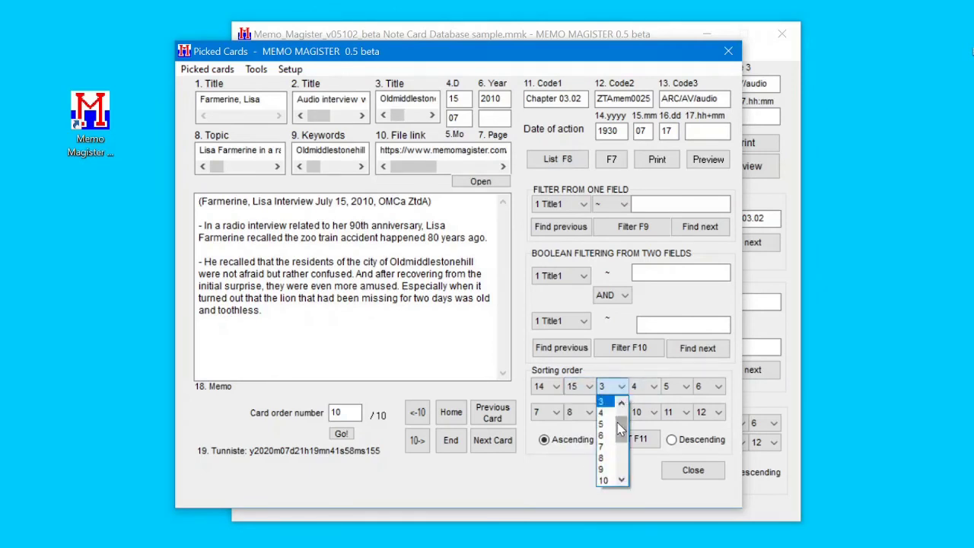
pyautogui.moveTo(620, 415); pyautogui.dragTo(621, 457)
pyautogui.click(606, 459)
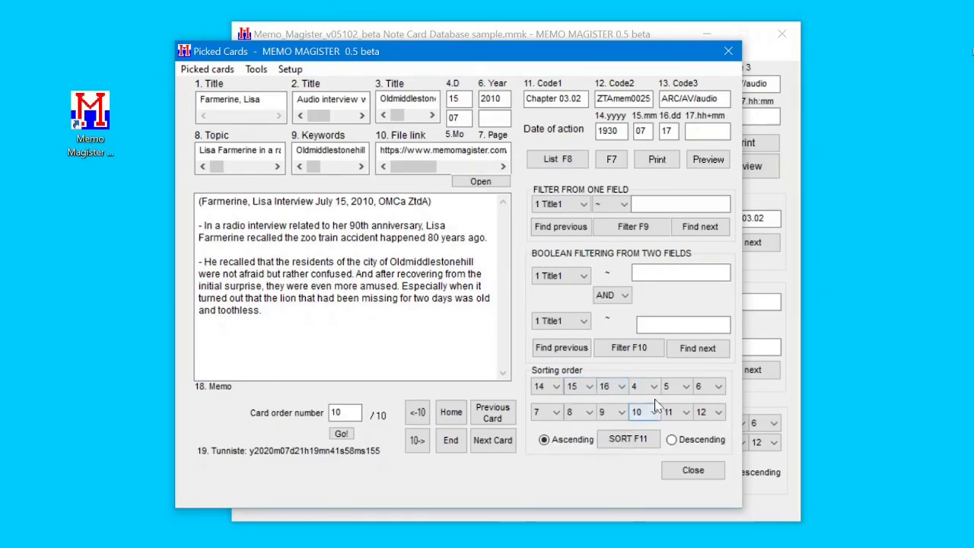
pyautogui.click(643, 387)
pyautogui.moveTo(655, 434); pyautogui.dragTo(653, 462)
pyautogui.click(640, 459)
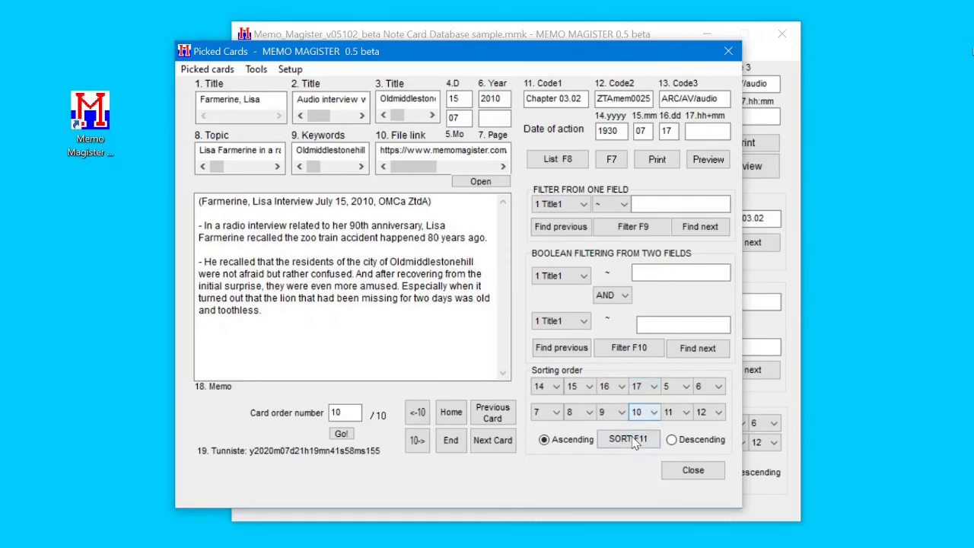
pyautogui.click(634, 440)
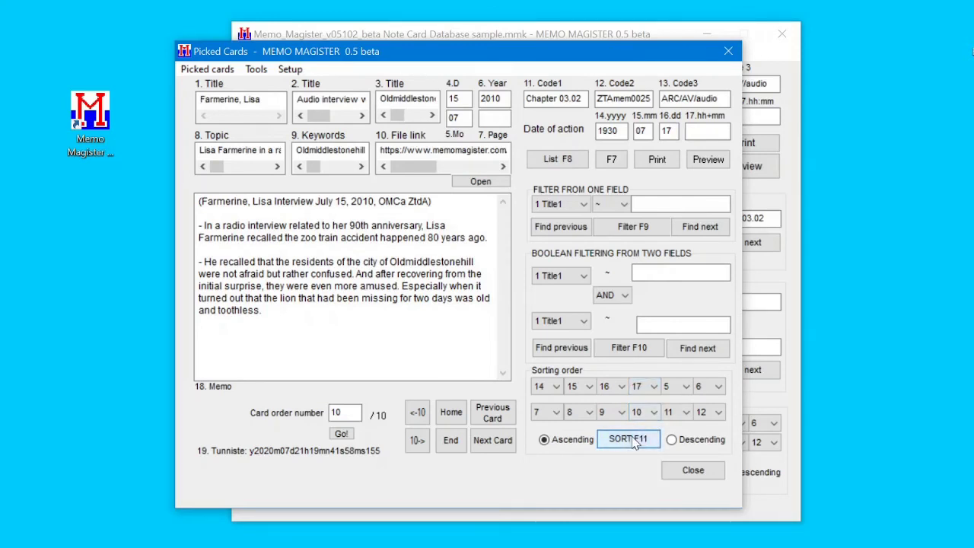
# Go to the first card of the sorted selection and move on to card 2
pyautogui.click(451, 411)
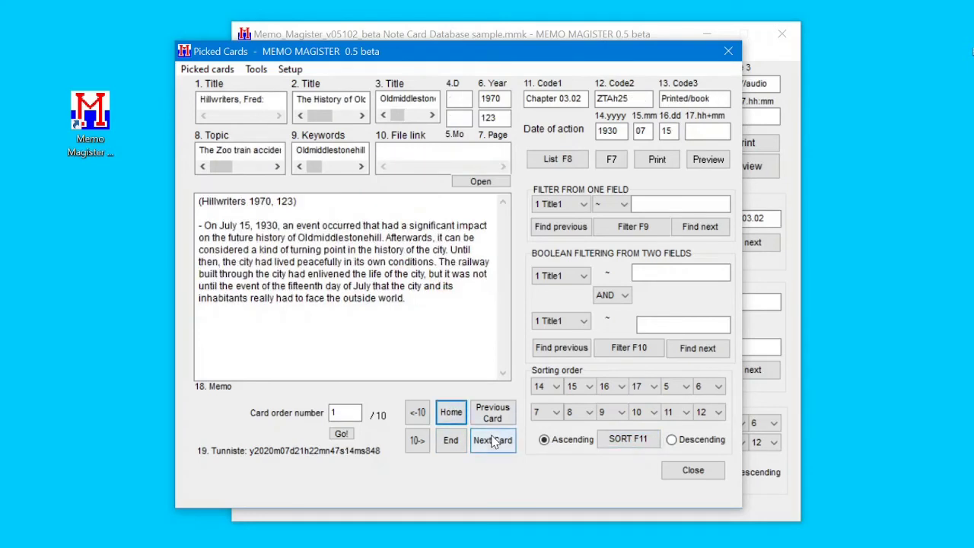
pyautogui.click(491, 441)
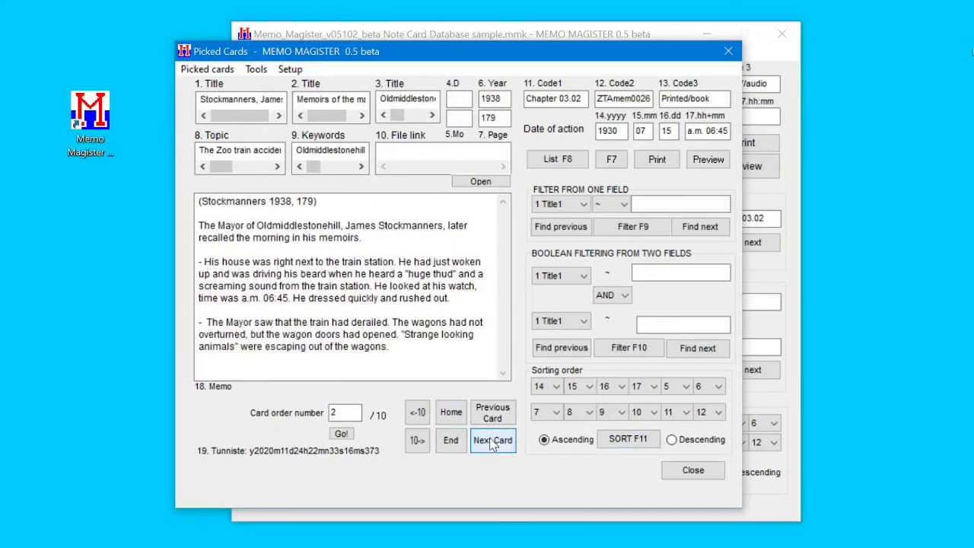
# Check the first and last cards of the sorted selection, and view the listing of the picked cards
pyautogui.click(450, 412)
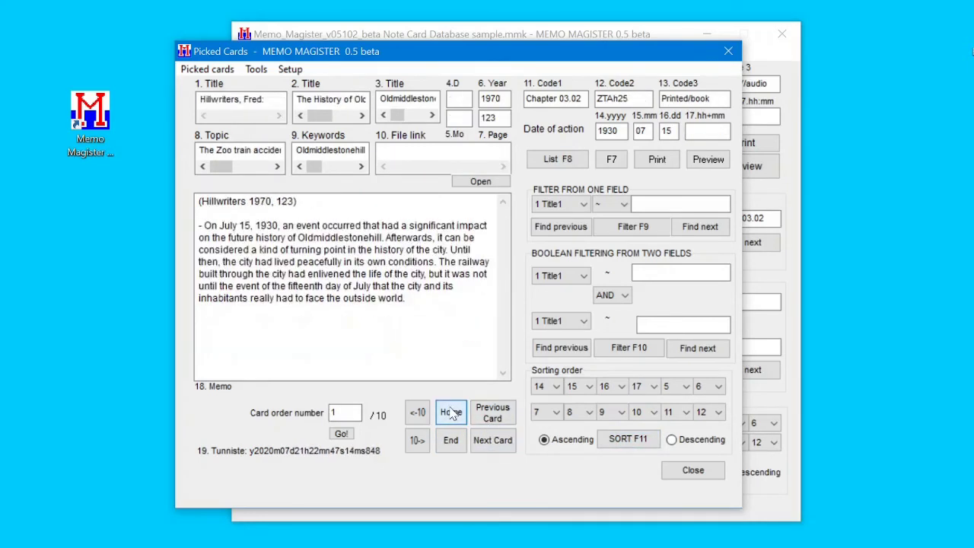
pyautogui.click(450, 440)
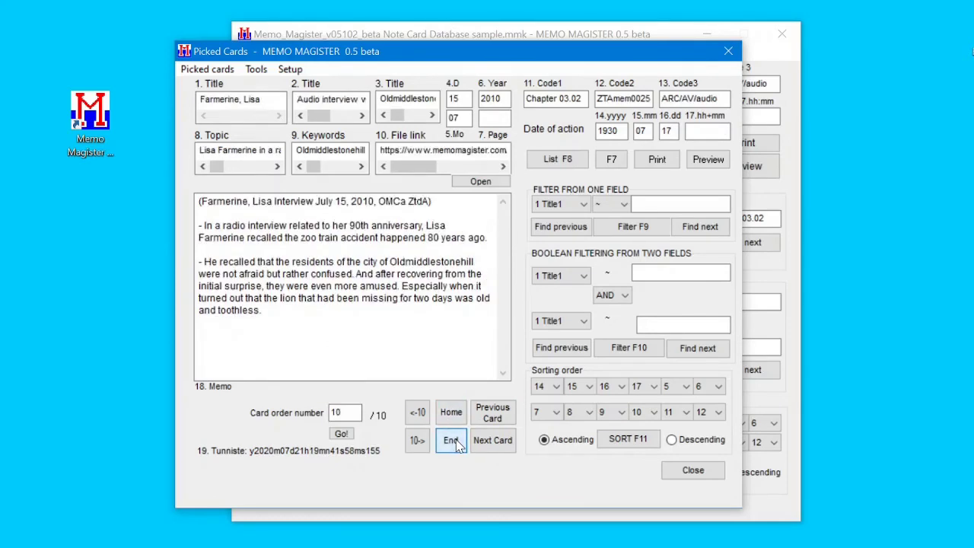
pyautogui.click(558, 158)
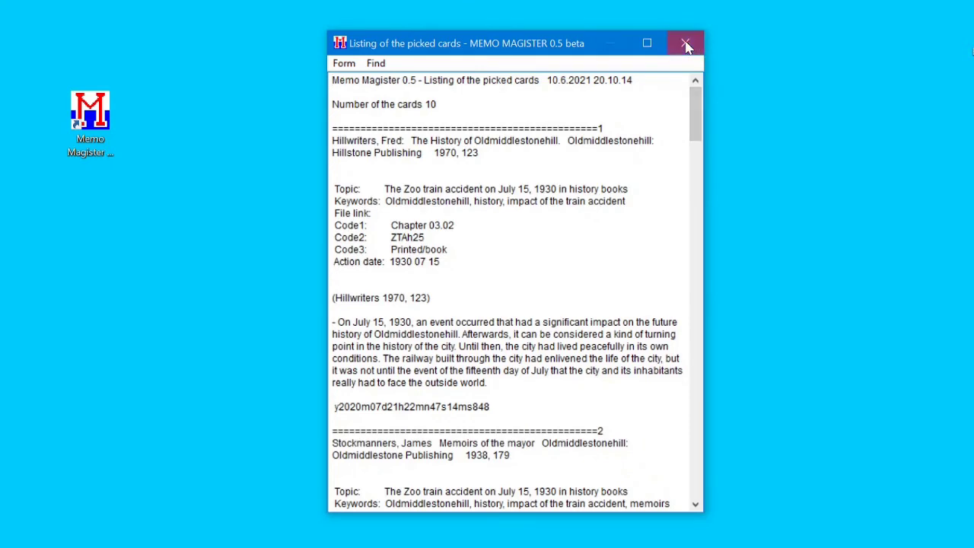
pyautogui.click(687, 44)
# Limit the listing fields to Action Year, Action Month, Action Day, Action Hour:min and Memo, with the line shown between the cards
pyautogui.click(290, 69)
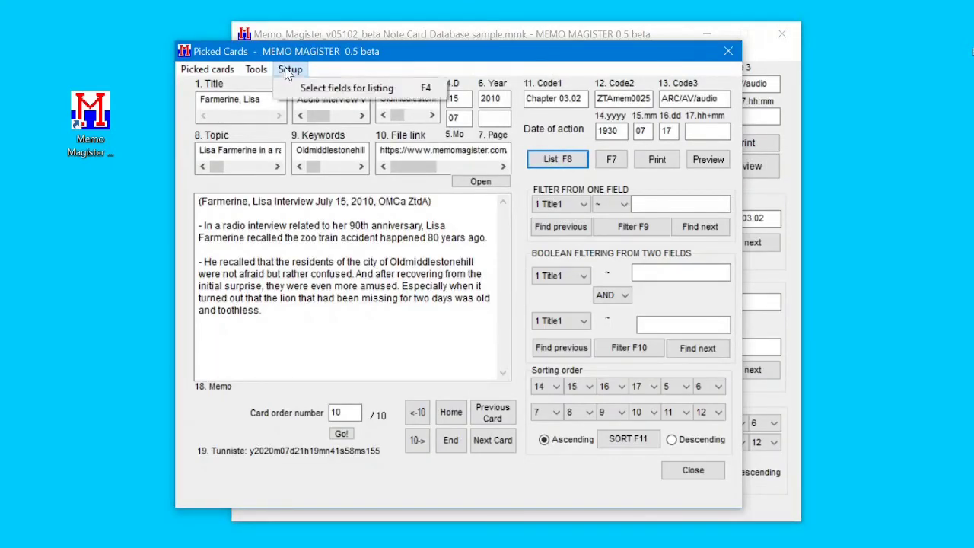
pyautogui.click(303, 88)
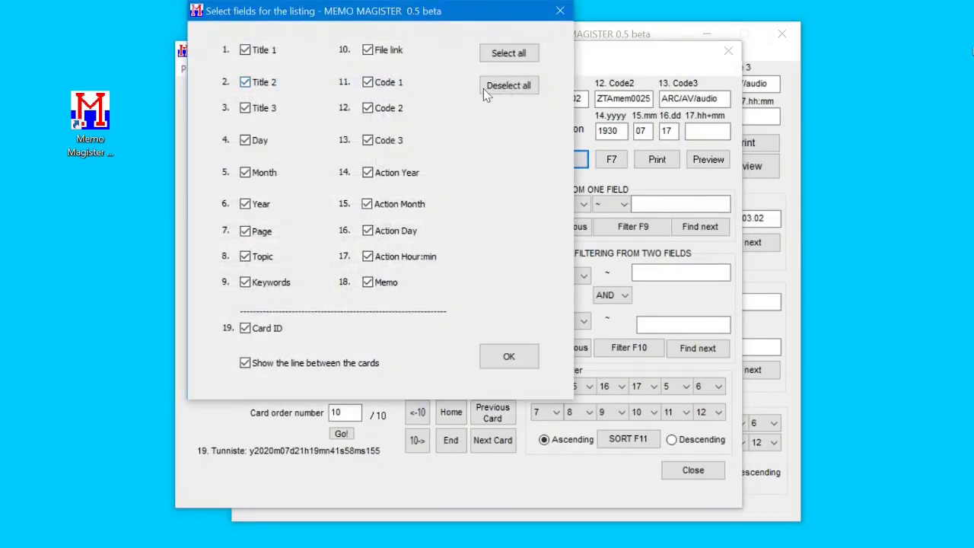
pyautogui.click(485, 87)
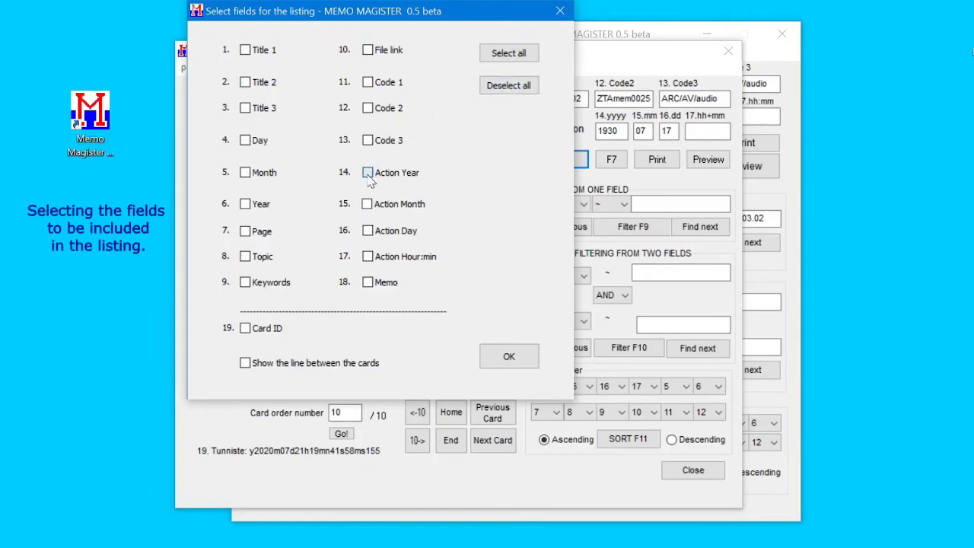
pyautogui.click(369, 230)
pyautogui.click(368, 257)
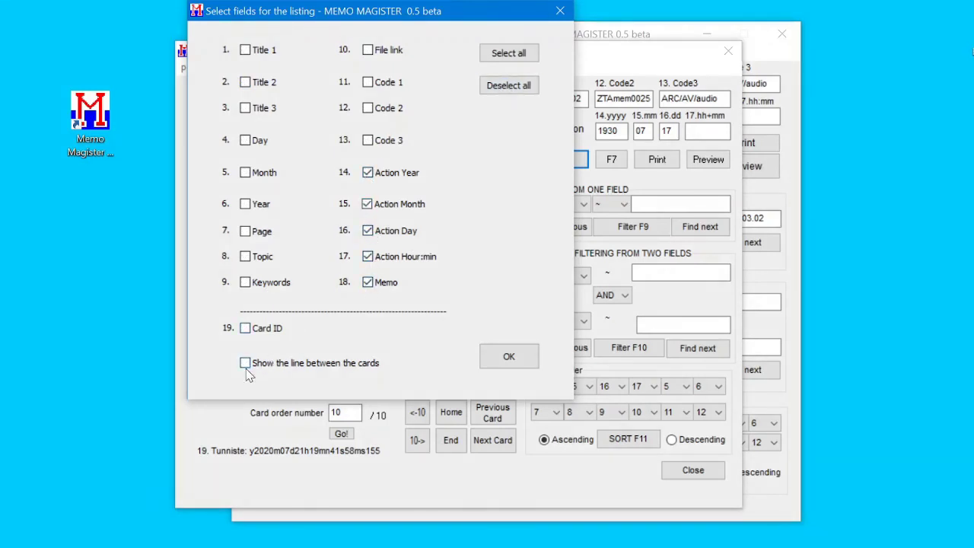
pyautogui.click(506, 358)
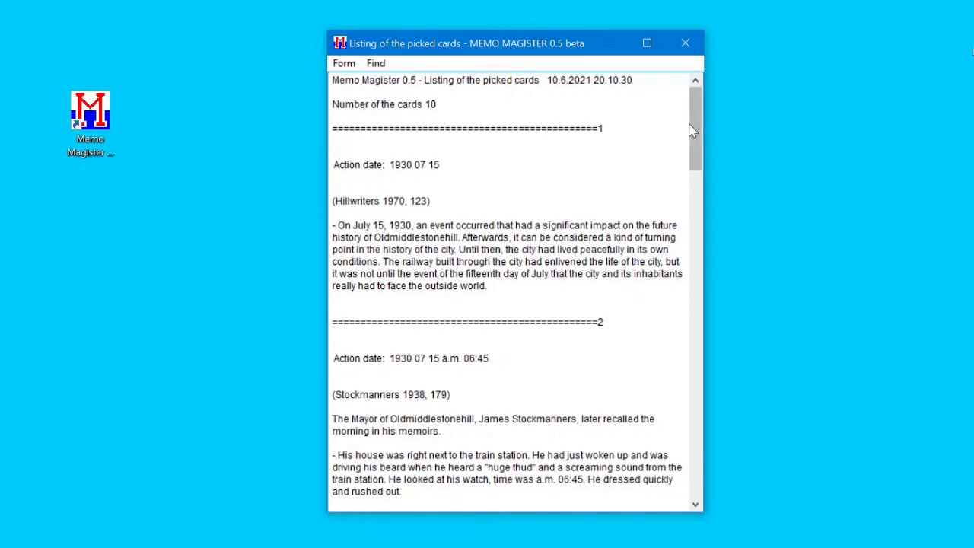
# Read the picked cards' listing through to its end, and preview its print pages up to the last one
pyautogui.moveTo(695, 118); pyautogui.dragTo(695, 467)
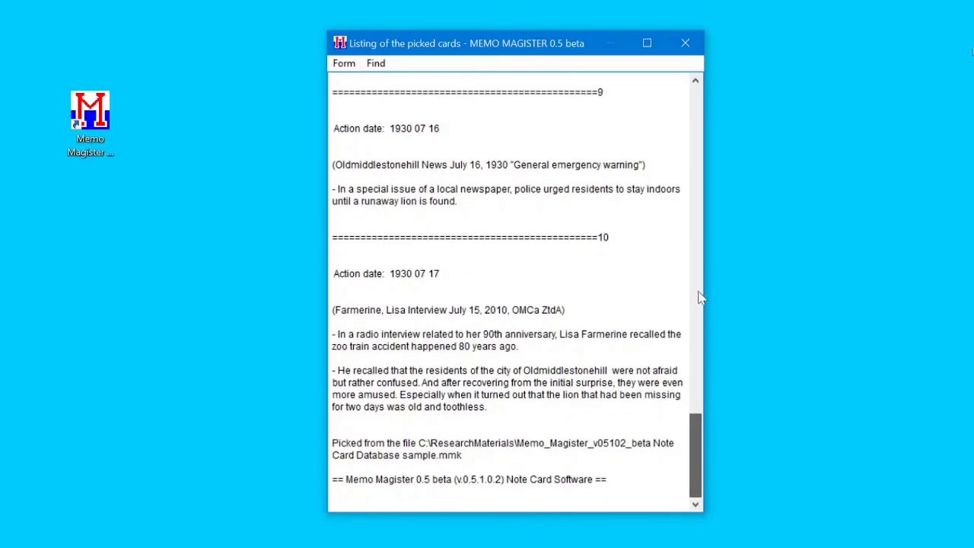
pyautogui.click(340, 65)
pyautogui.click(371, 99)
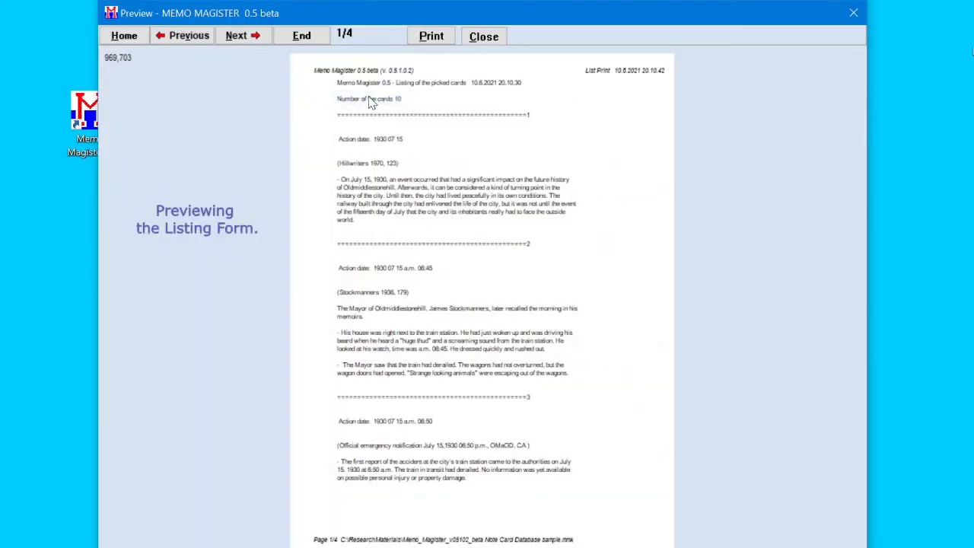
pyautogui.click(239, 38)
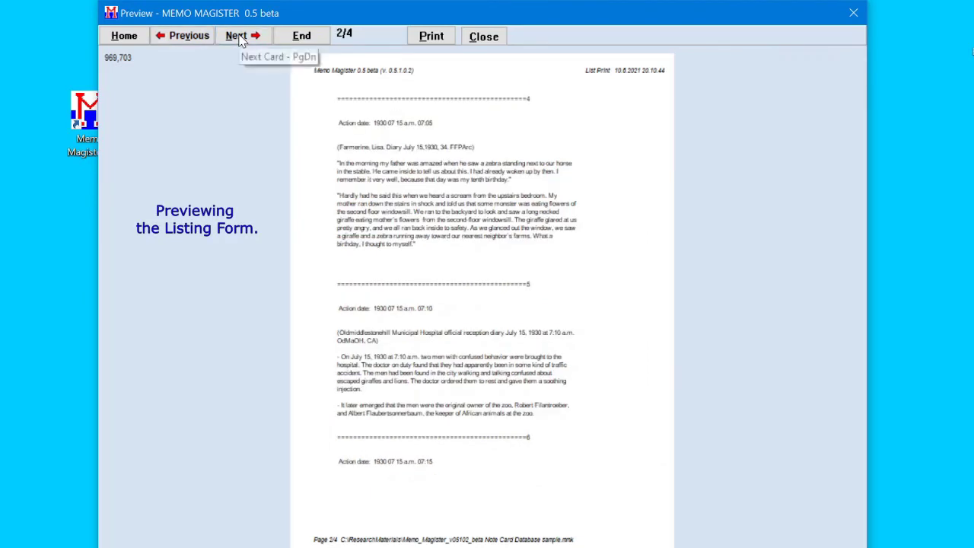
pyautogui.click(239, 38)
pyautogui.click(236, 36)
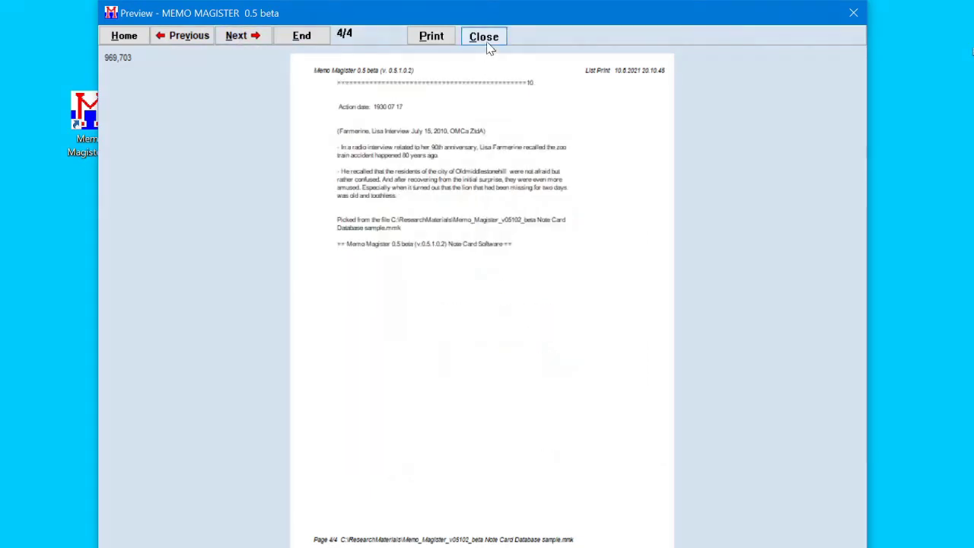
pyautogui.click(487, 44)
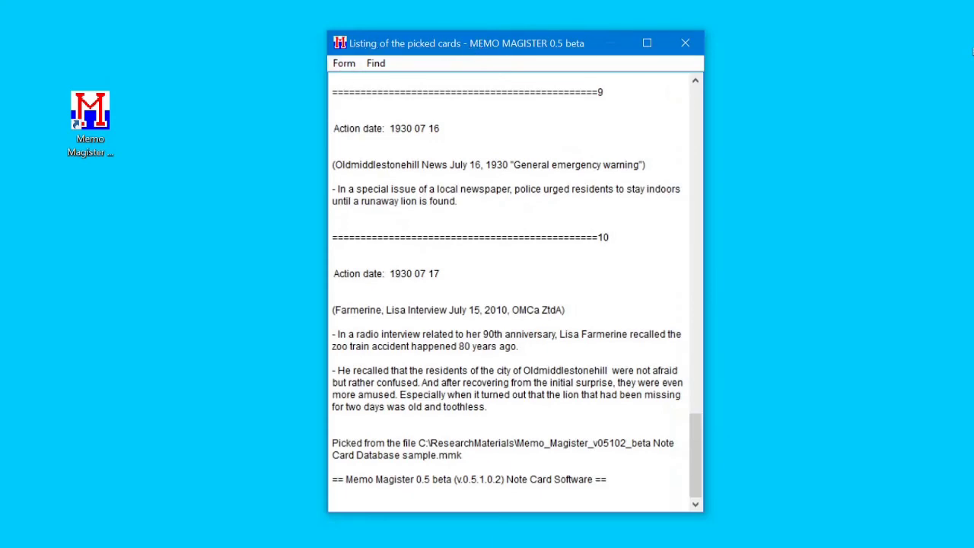
# Save the listing as the text file PickedCardsListing in the ResearchMaterials folder, and return to the main card database
pyautogui.click(344, 63)
pyautogui.click(352, 80)
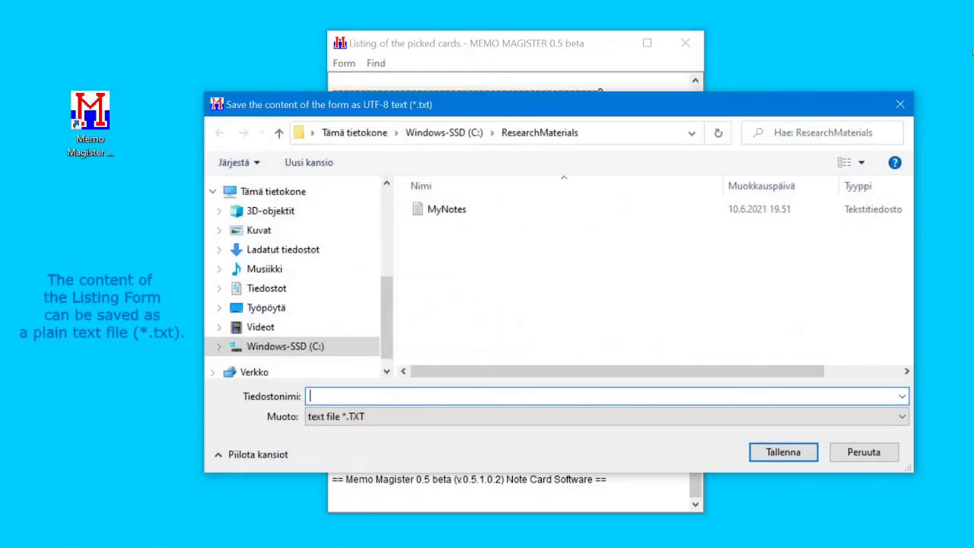
pyautogui.write('Pi')
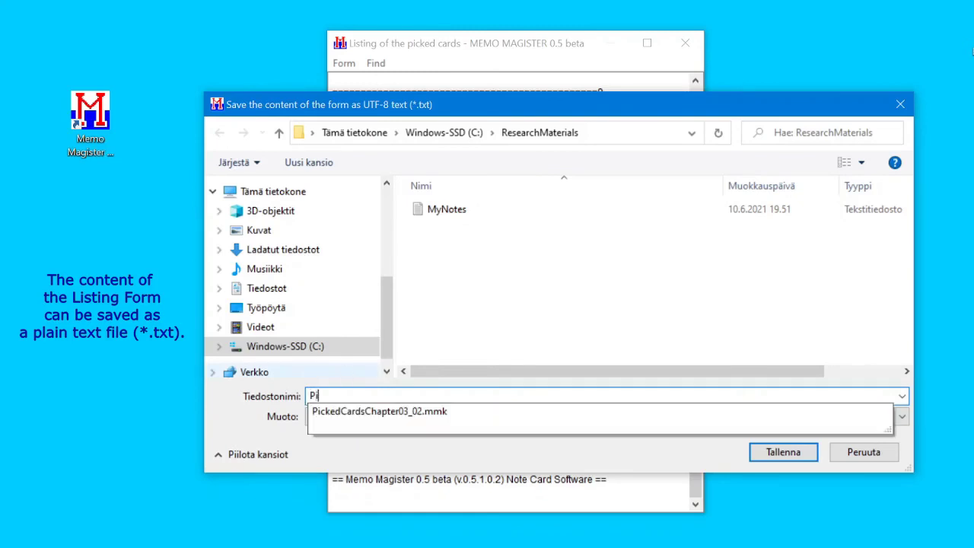
pyautogui.write('ckedC')
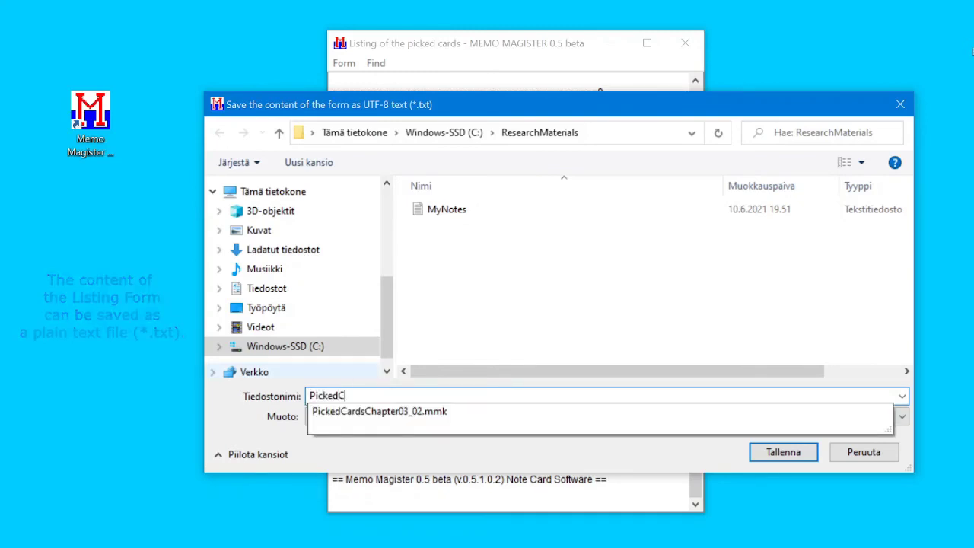
pyautogui.write('ardsListing')
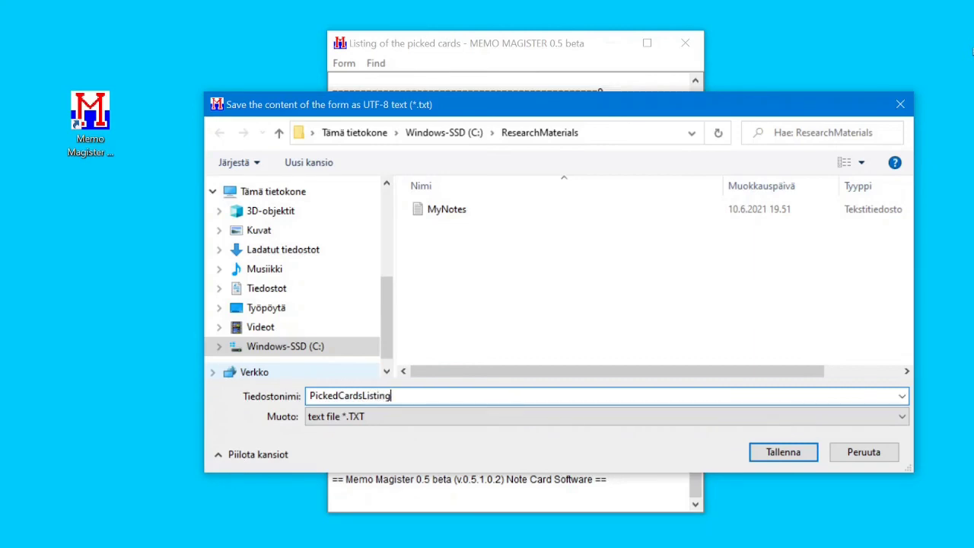
pyautogui.press('Return')
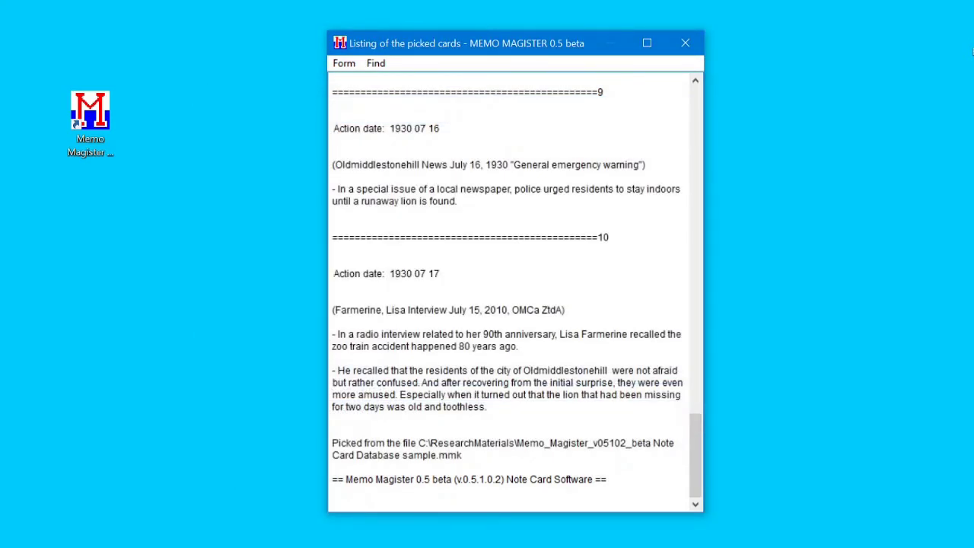
pyautogui.click(684, 44)
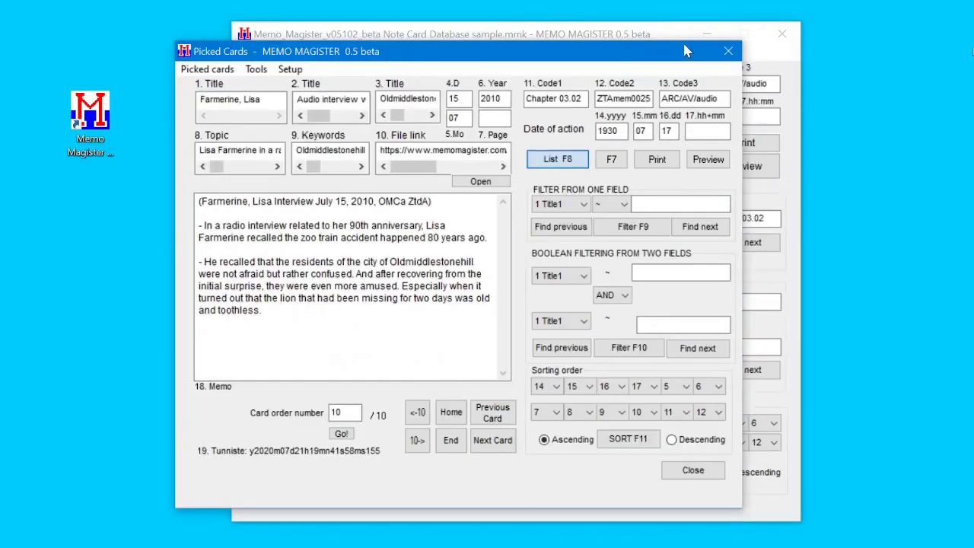
pyautogui.click(694, 471)
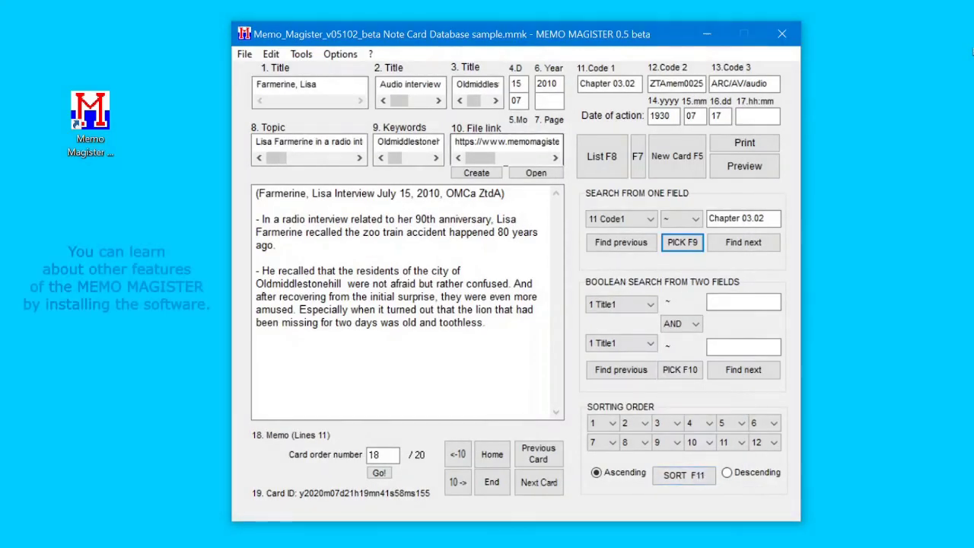
pyautogui.click(367, 55)
pyautogui.moveTo(353, 58)
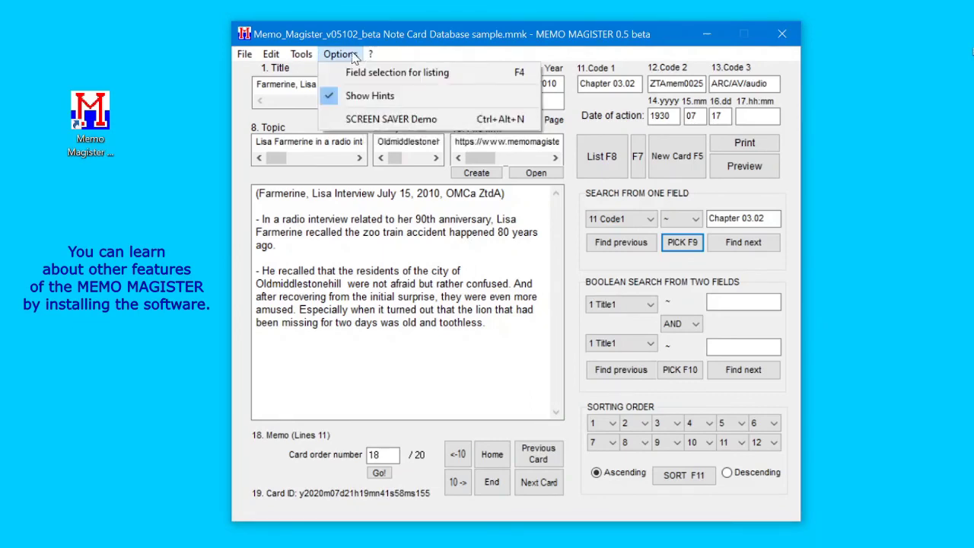
pyautogui.moveTo(310, 58)
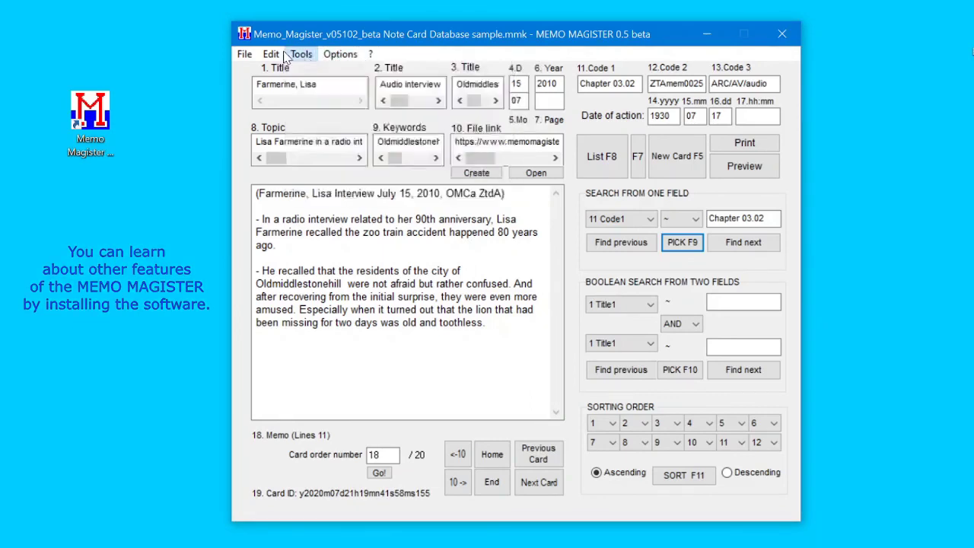
pyautogui.moveTo(277, 58)
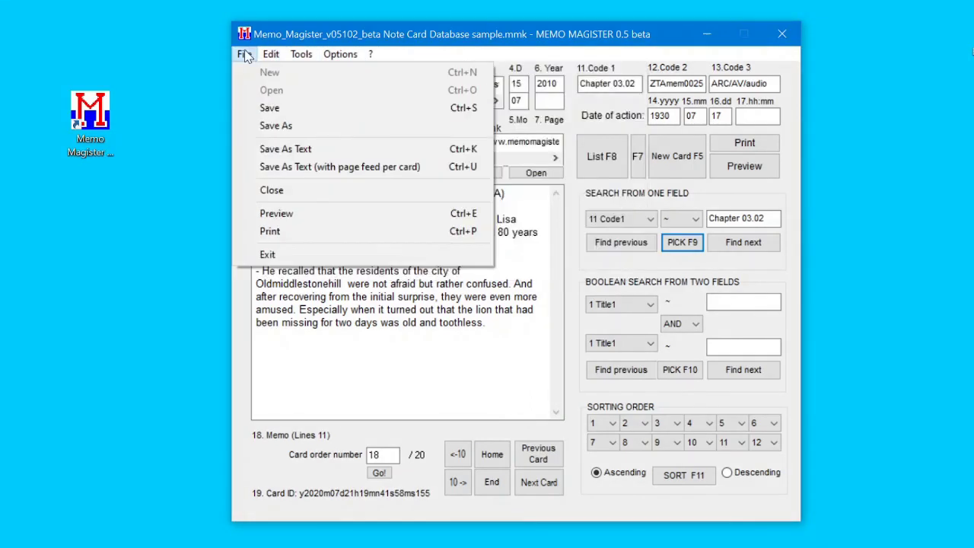
# Close the sample card database without saving its changes, and bring up the file commands again
pyautogui.click(244, 54)
pyautogui.click(244, 56)
pyautogui.click(279, 191)
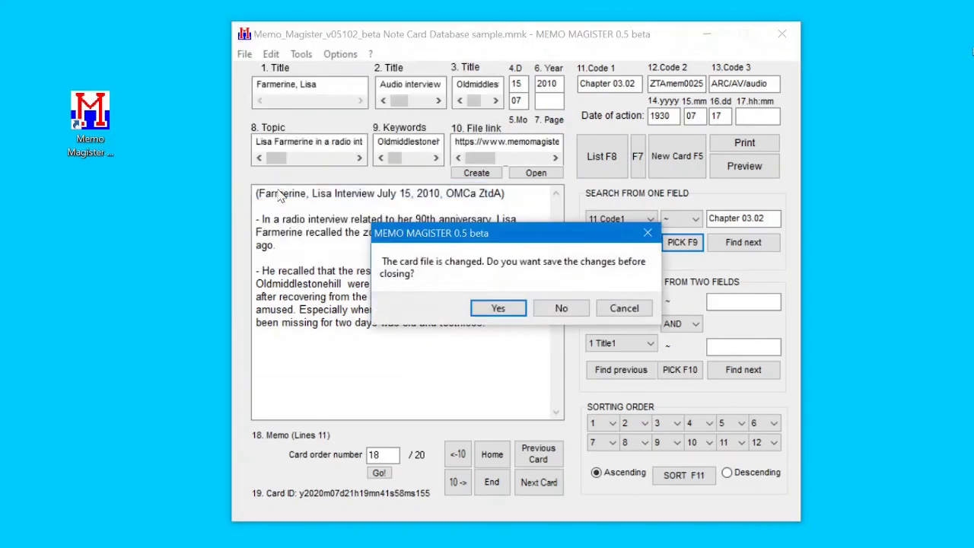
pyautogui.click(560, 308)
pyautogui.click(244, 55)
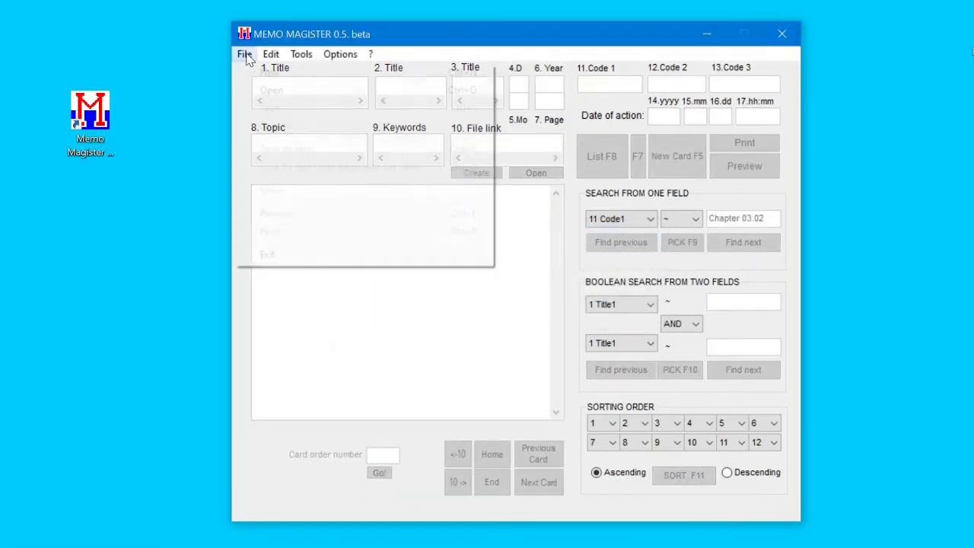